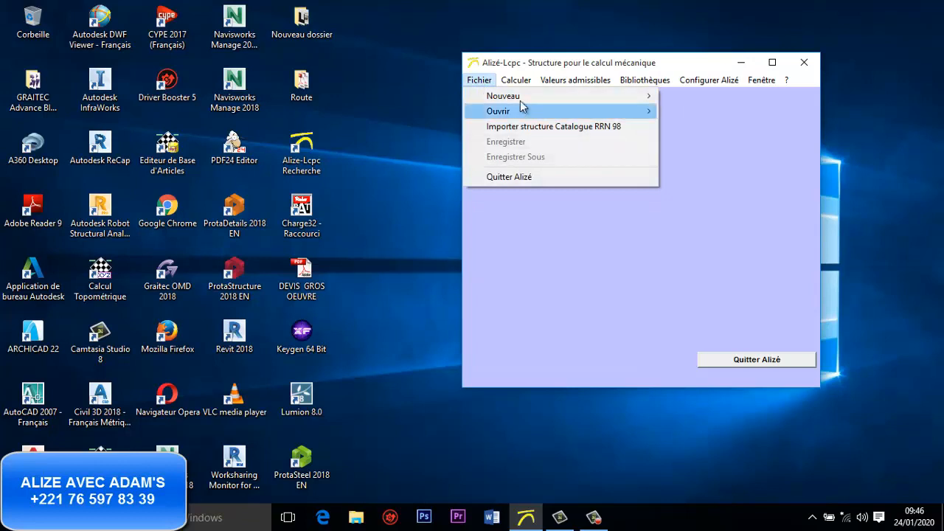
- Open the language configuration and accept Français as the program language
mouse_move(521, 98)
click(701, 220)
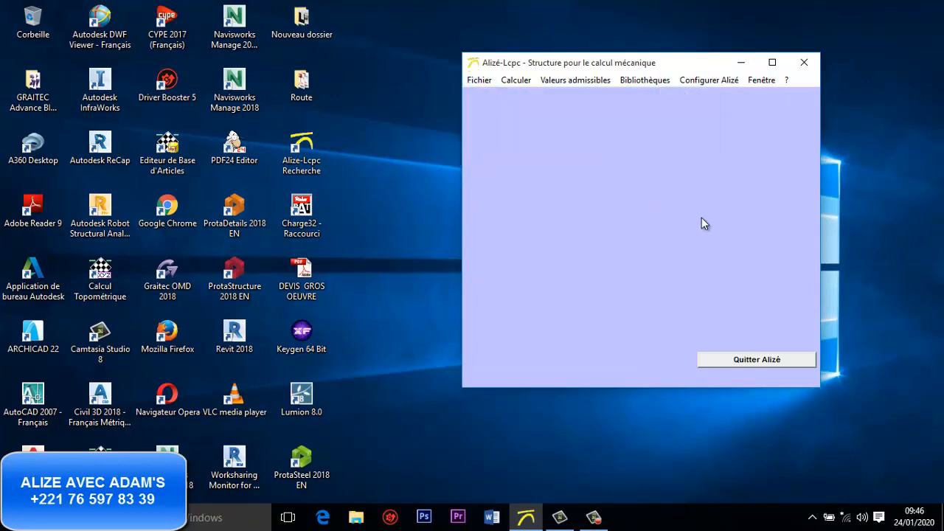
click(708, 82)
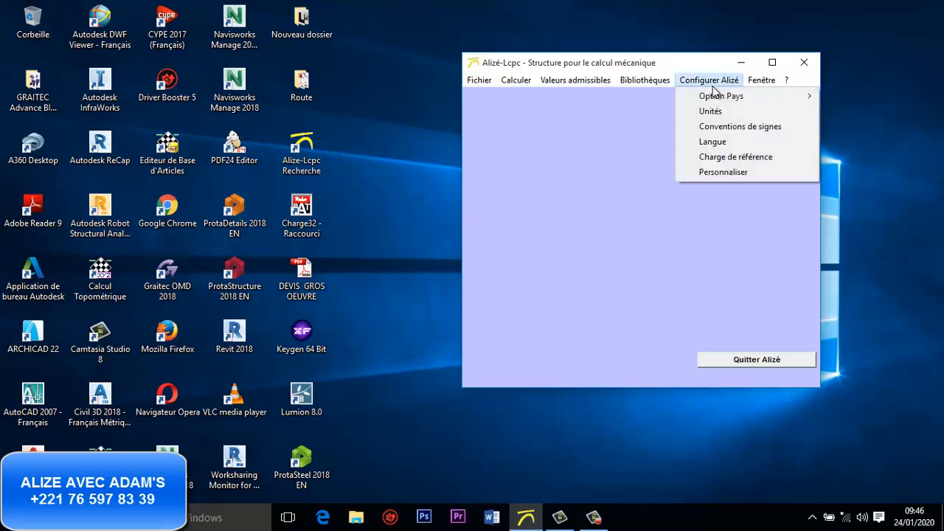
click(722, 142)
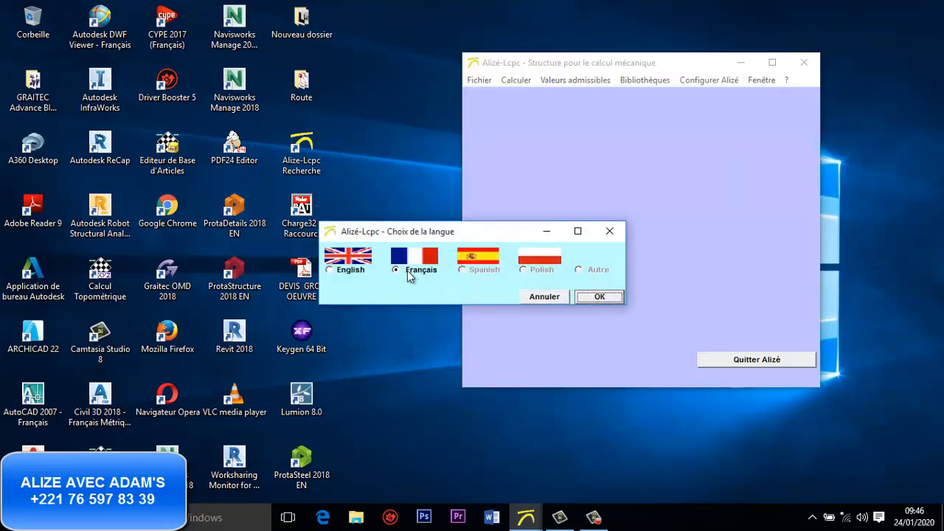
click(599, 297)
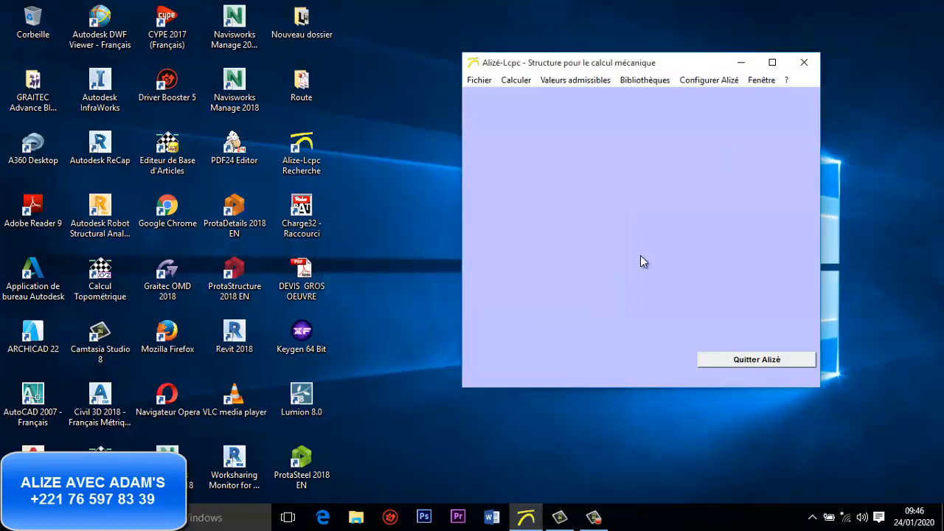
- Confirm option 1, jumelage standard français, as the reference load, with the calculation points at x=0 and d/2
click(701, 81)
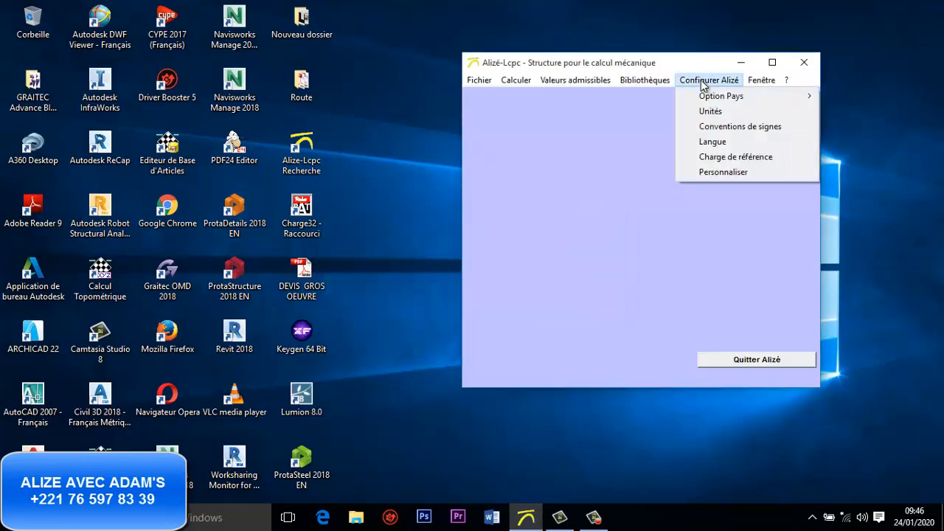
click(758, 158)
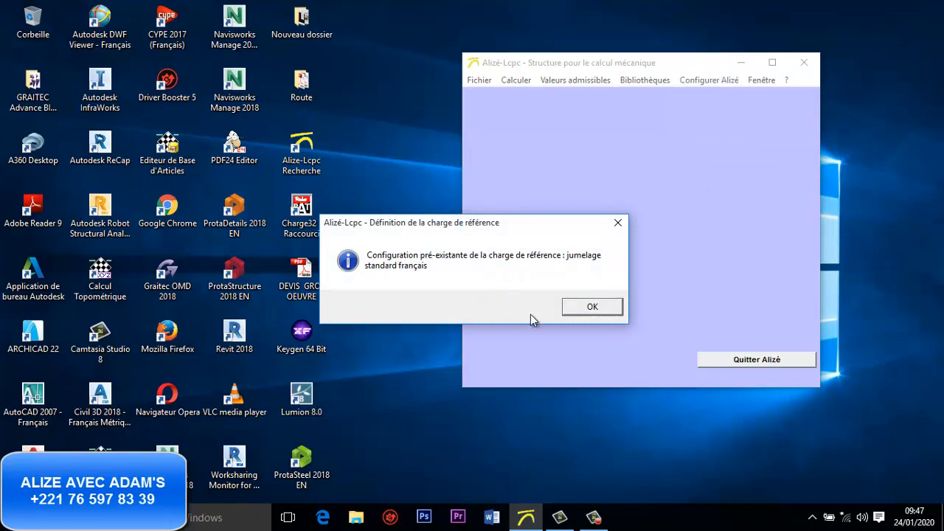
click(585, 312)
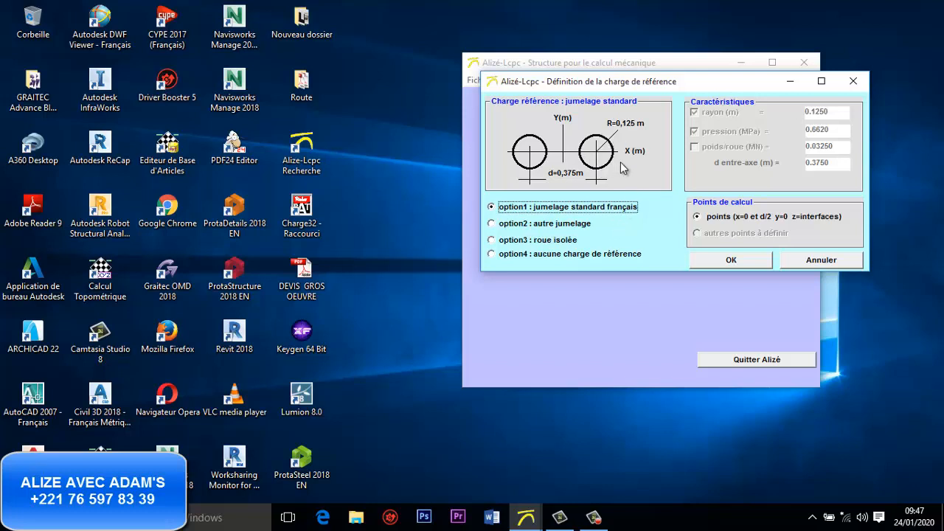
click(732, 265)
click(596, 307)
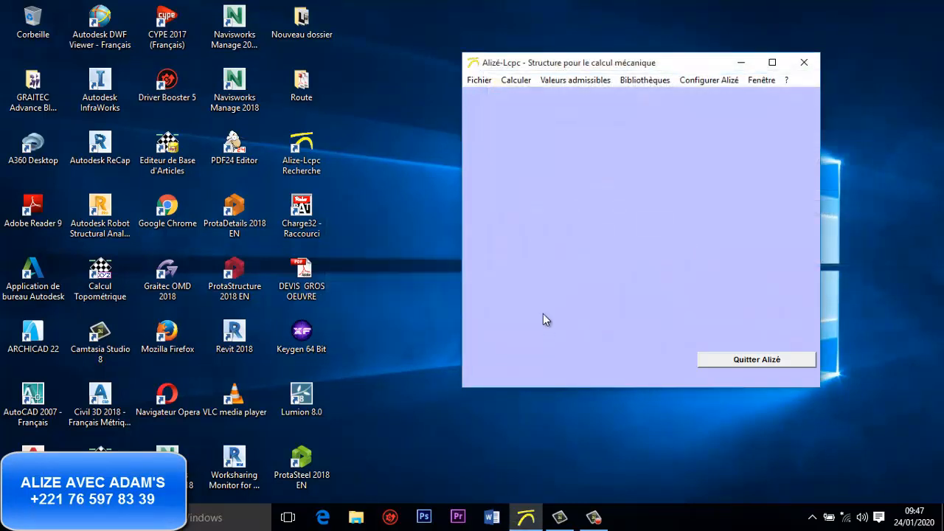
- Create a new pavement structure definition
click(479, 81)
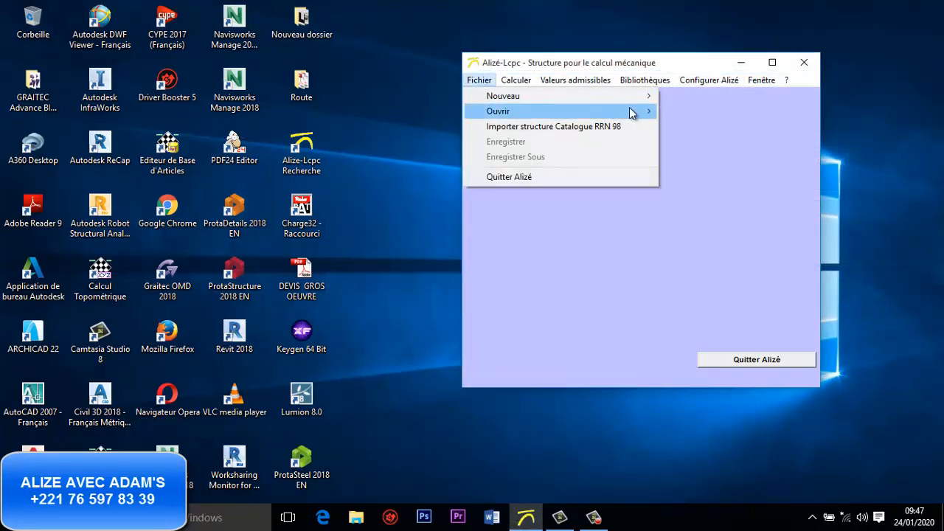
mouse_move(645, 97)
click(720, 97)
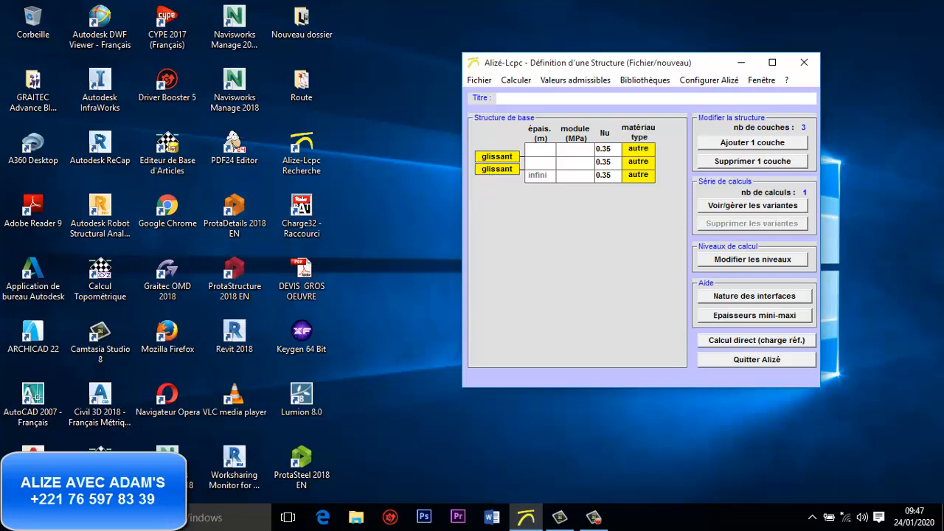
click(111, 517)
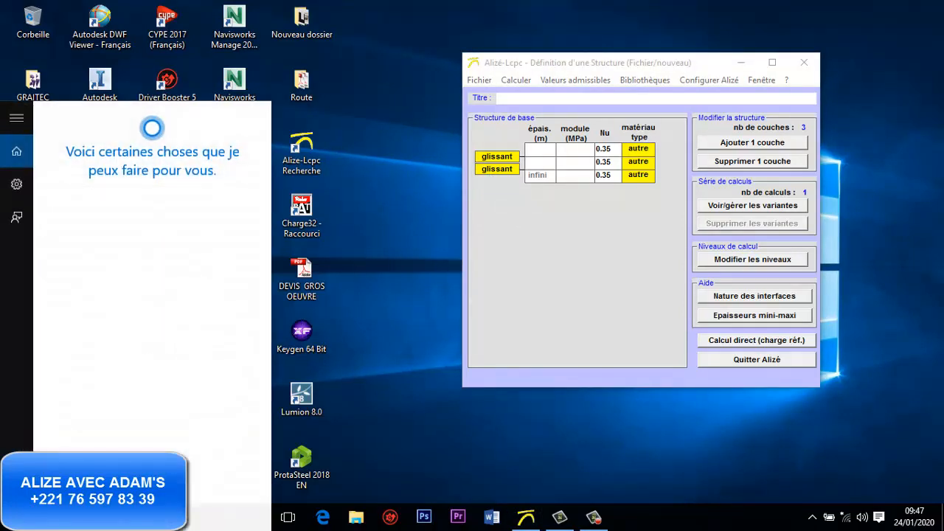
text(c)
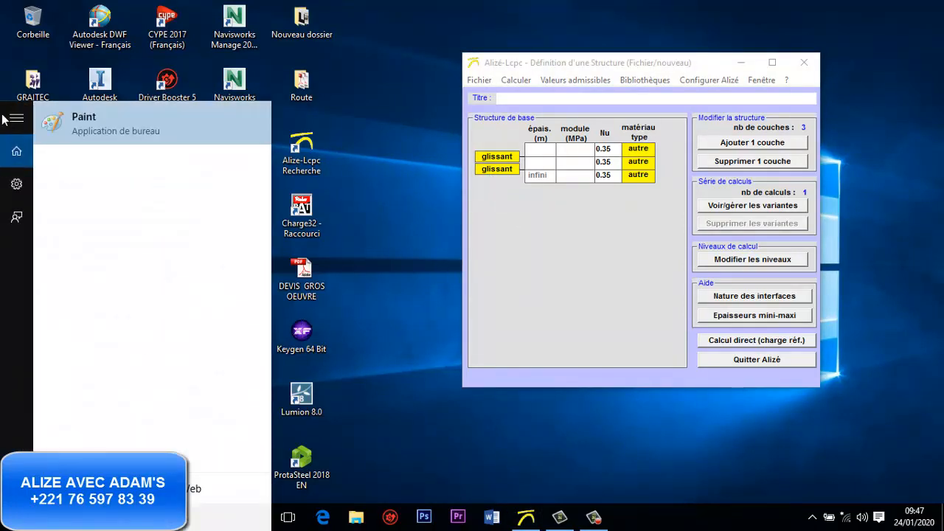
double_click(145, 130)
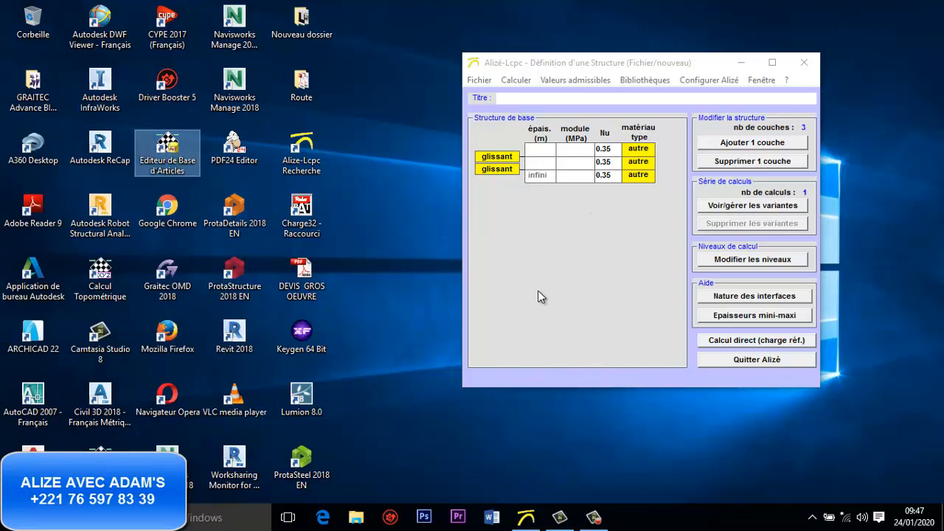
- Open Paint in a maximised window and enlarge the blank canvas to 1353 × 567 px
click(121, 518)
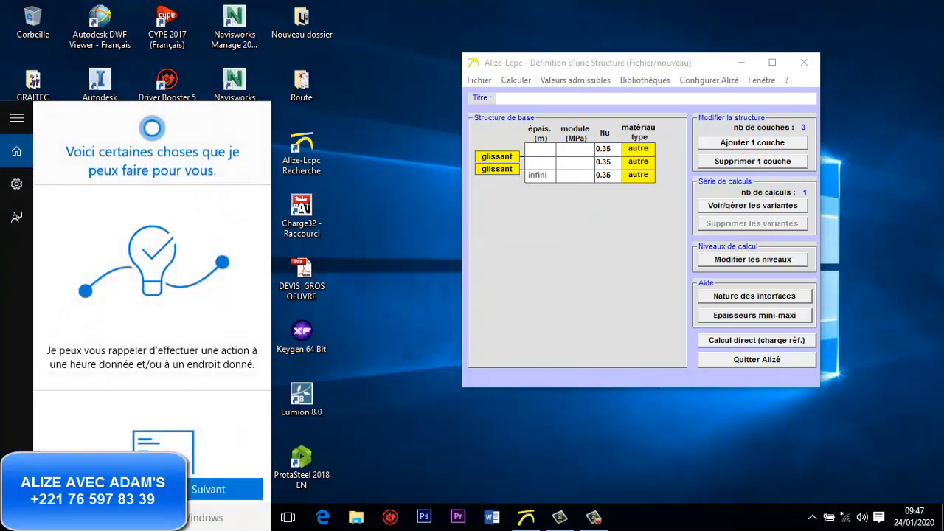
text(paint)
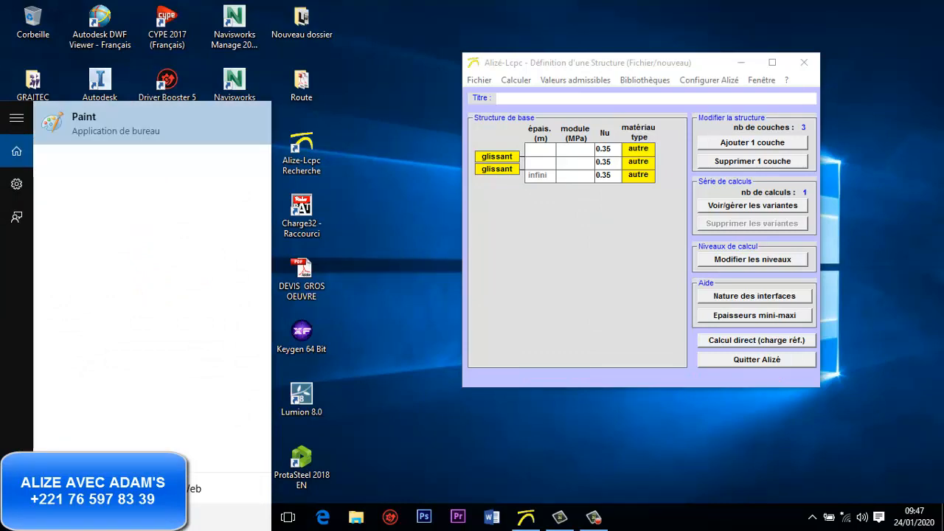
key(Return)
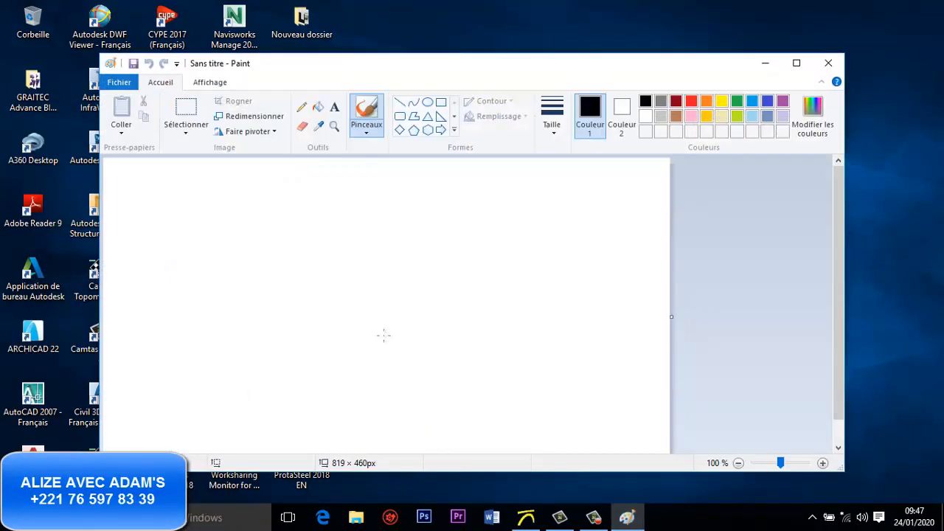
click(796, 62)
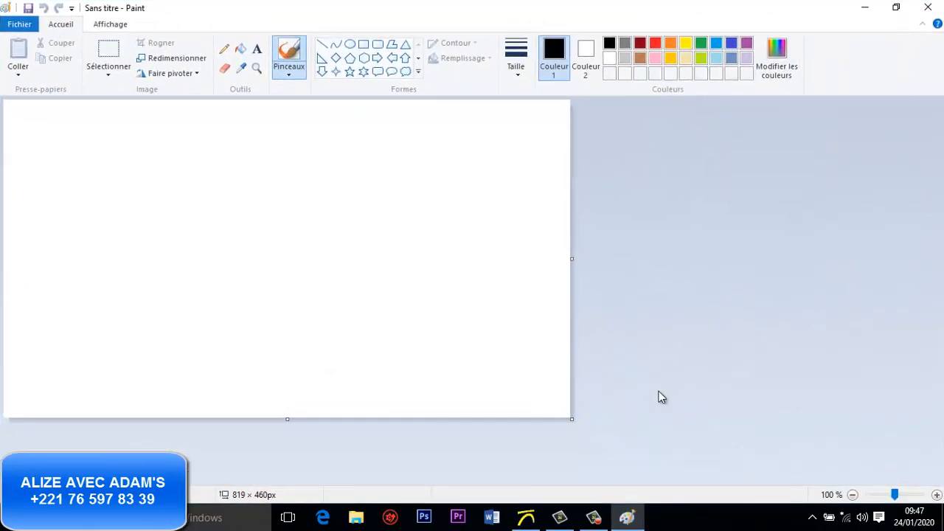
drag(571, 419, 939, 492)
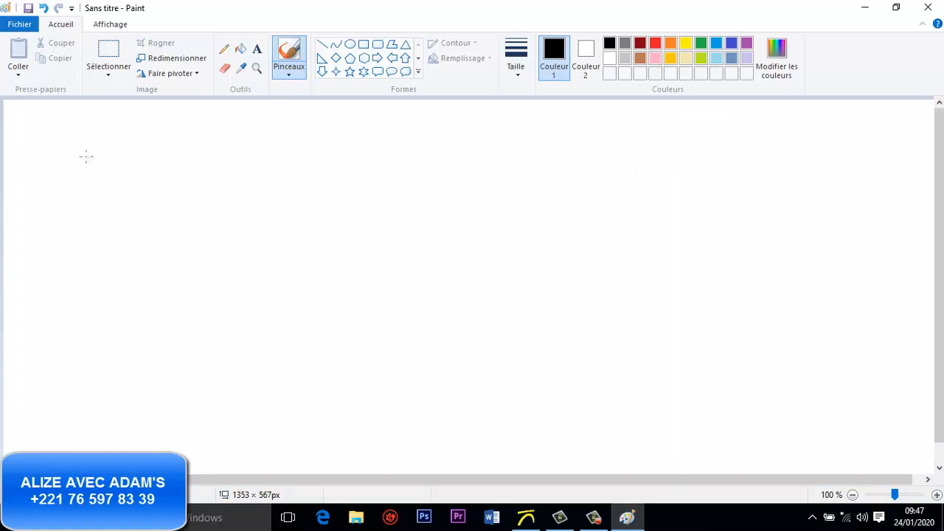
- Handwrite the traffic data "MJA = 750 PL/J/s" with the brush across the upper part of the canvas
mouse_move(88, 135)
mouse_down()
mouse_move(87, 194)
mouse_move(131, 153)
mouse_move(131, 205)
mouse_up()
drag(144, 155, 216, 148)
mouse_move(176, 153)
mouse_down()
mouse_move(145, 203)
mouse_move(131, 200)
mouse_up()
mouse_move(194, 163)
mouse_down()
mouse_move(200, 202)
mouse_move(233, 203)
mouse_move(240, 180)
mouse_up()
drag(247, 167, 293, 166)
drag(262, 194, 323, 194)
drag(326, 156, 366, 201)
drag(343, 181, 399, 167)
mouse_move(395, 161)
mouse_down()
mouse_move(409, 201)
mouse_move(430, 145)
mouse_up()
mouse_move(429, 139)
mouse_down()
mouse_move(442, 185)
mouse_move(430, 140)
mouse_move(483, 190)
mouse_up()
drag(453, 130, 467, 150)
drag(496, 114, 532, 194)
drag(549, 120, 616, 247)
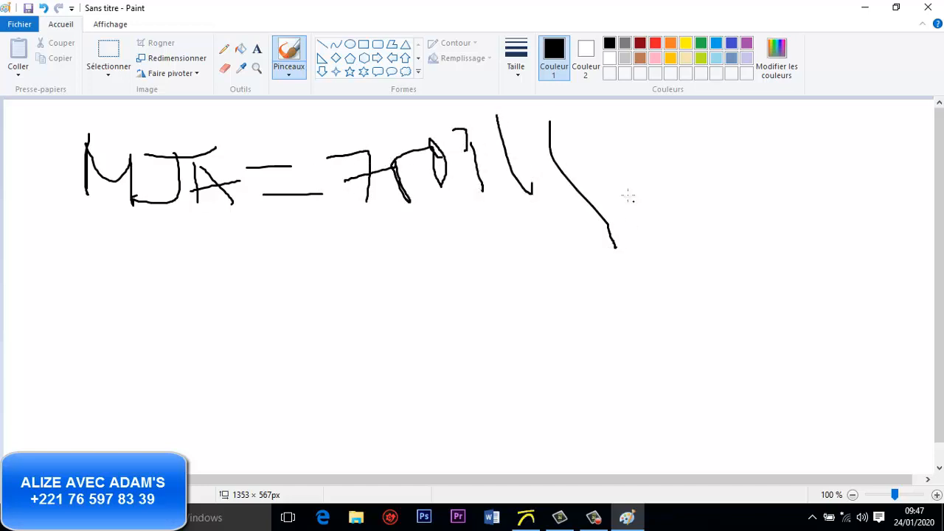
drag(623, 156, 689, 146)
mouse_move(652, 152)
mouse_down()
mouse_move(657, 198)
mouse_move(633, 193)
mouse_up()
drag(722, 111, 734, 191)
drag(749, 146, 768, 187)
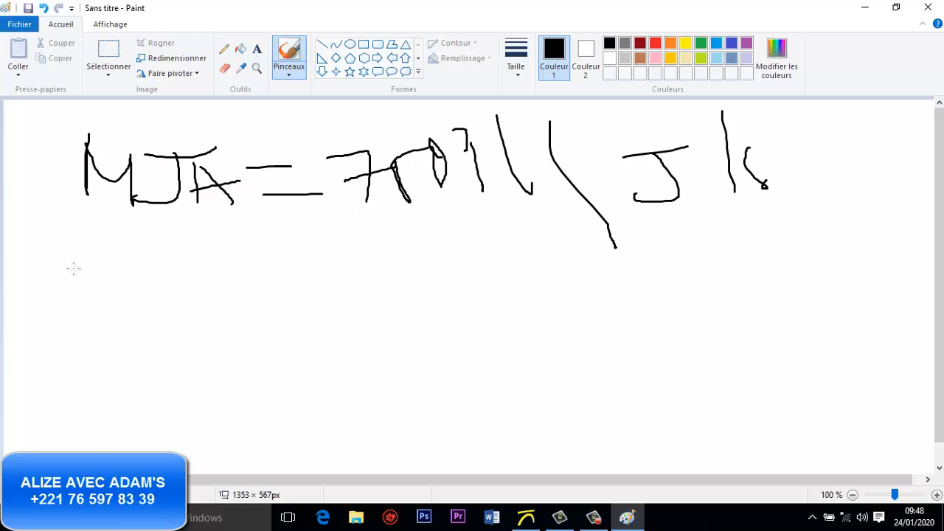
- Handwrite the service life "P = 15 ans" below the traffic data
mouse_move(73, 242)
mouse_down()
mouse_move(89, 320)
mouse_move(86, 279)
mouse_move(160, 288)
mouse_up()
drag(131, 302, 176, 299)
mouse_move(201, 256)
mouse_down()
mouse_move(199, 291)
mouse_move(226, 294)
mouse_up()
mouse_move(214, 266)
mouse_down()
mouse_move(241, 263)
mouse_move(279, 303)
mouse_move(316, 292)
mouse_up()
drag(341, 249, 330, 288)
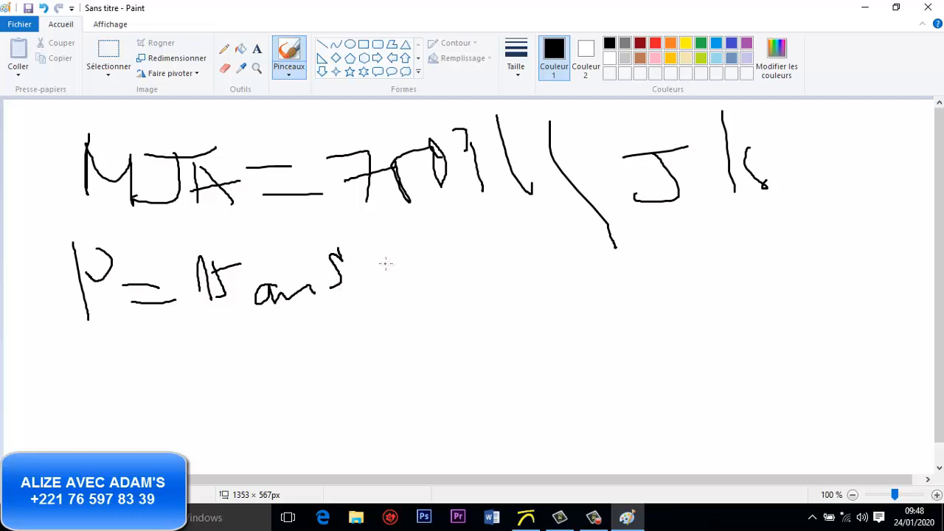
- Continue the service-life line with the handwritten growth rate τ in percent and the soil class "sol S3"
mouse_move(396, 259)
mouse_down()
mouse_move(442, 251)
mouse_move(456, 278)
mouse_up()
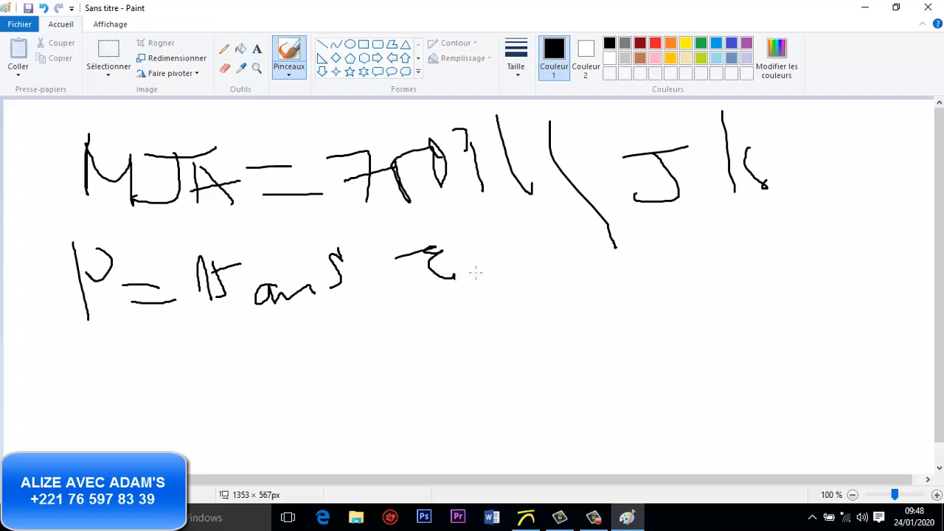
drag(479, 262, 512, 270)
mouse_move(525, 249)
mouse_down()
mouse_move(546, 248)
mouse_move(553, 274)
mouse_move(569, 255)
mouse_move(599, 284)
mouse_up()
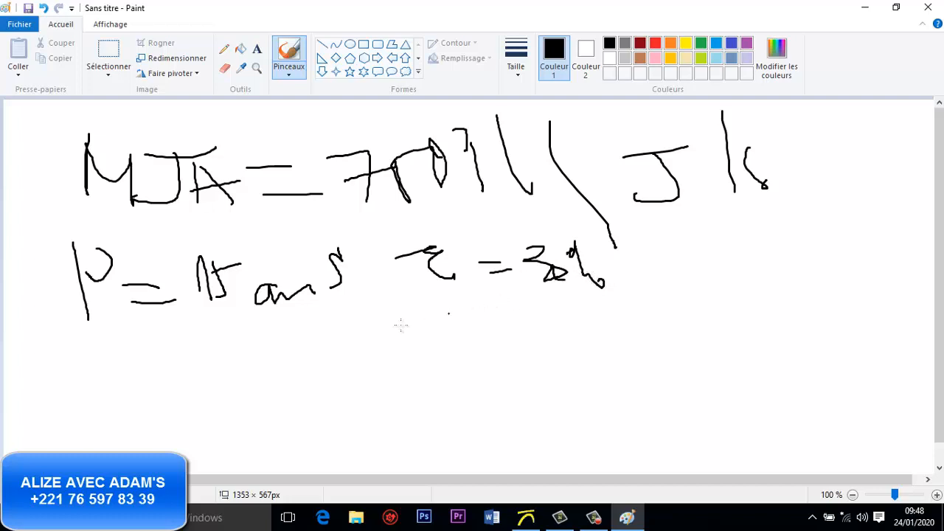
mouse_move(674, 228)
mouse_down()
mouse_move(720, 244)
mouse_move(753, 216)
mouse_move(771, 264)
mouse_move(821, 272)
mouse_move(824, 289)
mouse_up()
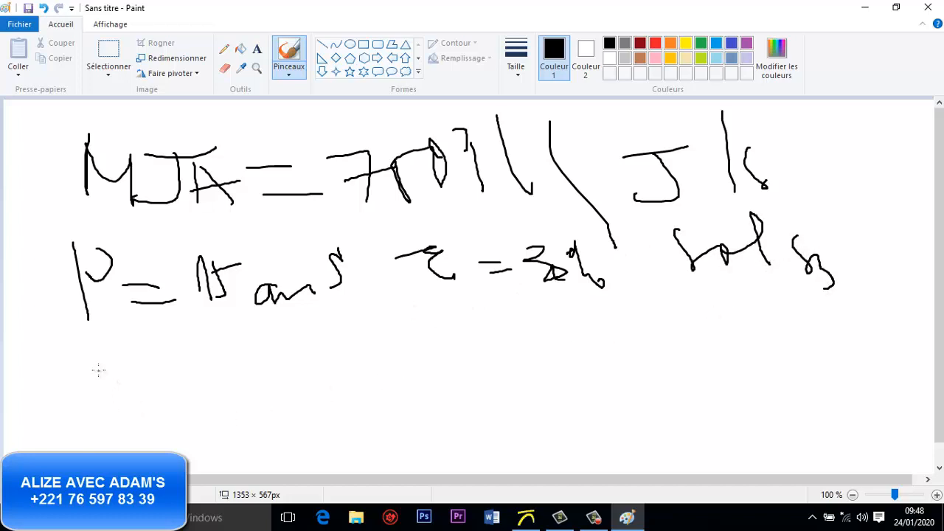
- Handwrite the surface course thickness "BB = 7 cm" below the service life
mouse_move(102, 380)
mouse_down()
mouse_move(110, 382)
mouse_move(95, 404)
mouse_move(148, 383)
mouse_move(130, 415)
mouse_up()
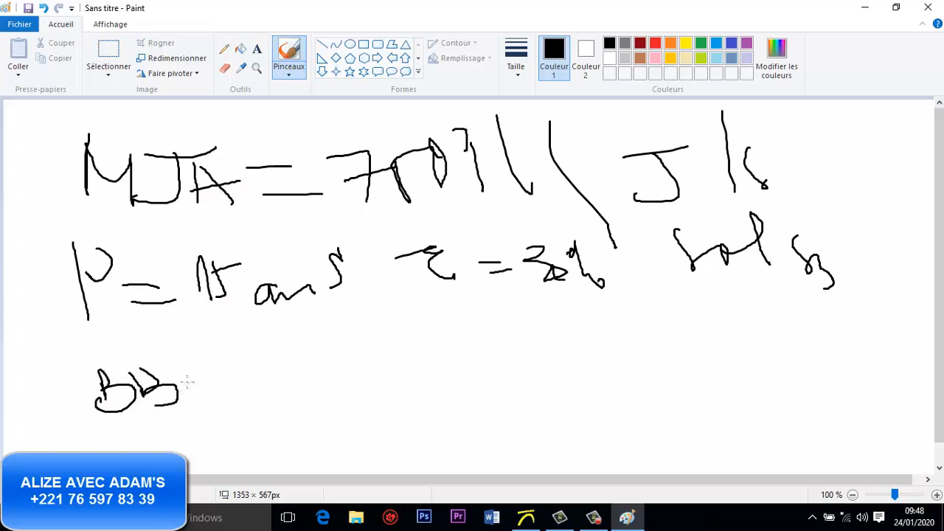
drag(188, 382, 238, 369)
mouse_move(208, 386)
mouse_down()
mouse_move(314, 369)
mouse_move(343, 376)
mouse_up()
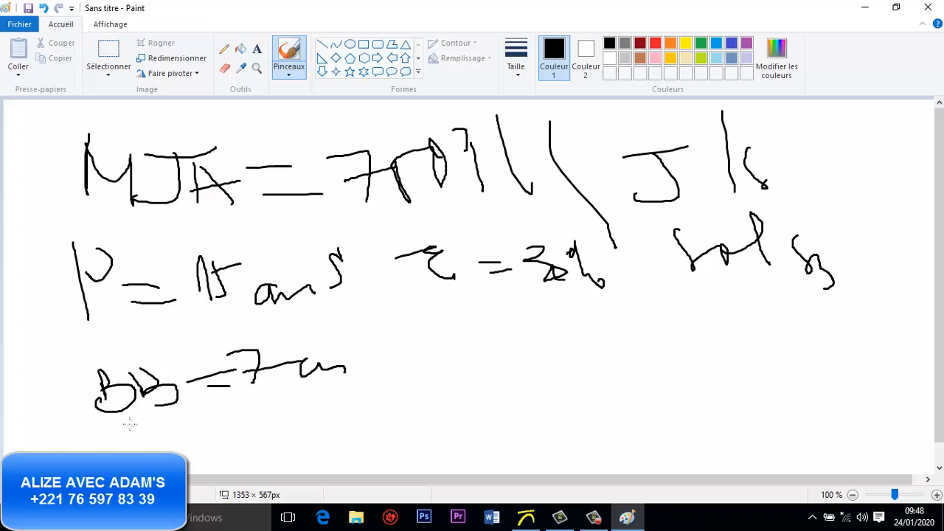
- Handwrite the "CTC =" and "Lat =" layer notes under the BB thickness
mouse_move(129, 422)
mouse_down()
mouse_move(127, 444)
mouse_move(194, 424)
mouse_move(164, 447)
mouse_up()
mouse_move(193, 431)
mouse_down()
mouse_move(179, 442)
mouse_move(194, 446)
mouse_up()
mouse_move(207, 432)
mouse_down()
mouse_move(234, 429)
mouse_move(243, 443)
mouse_up()
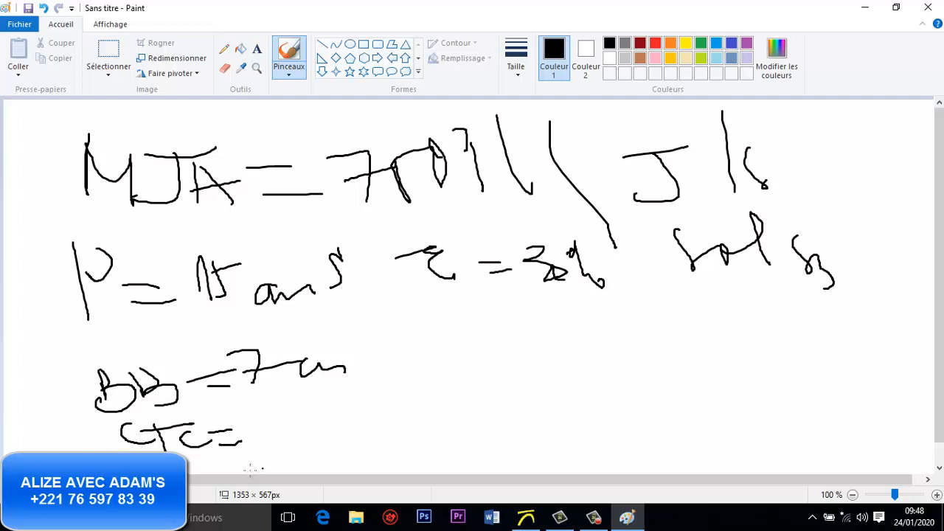
drag(225, 442, 230, 467)
mouse_move(235, 464)
mouse_down()
mouse_move(275, 445)
mouse_move(318, 450)
mouse_up()
mouse_move(322, 449)
mouse_down()
mouse_move(337, 446)
mouse_move(341, 459)
mouse_move(385, 441)
mouse_move(403, 450)
mouse_up()
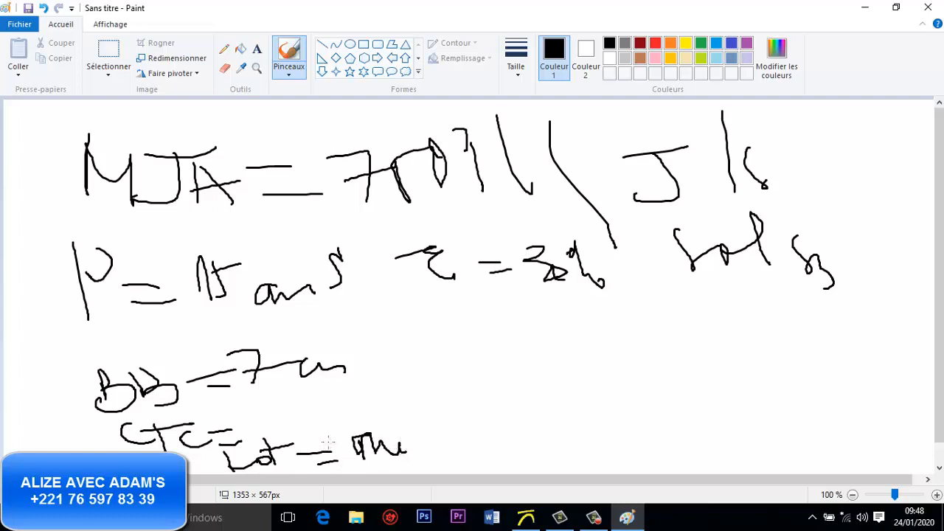
- Handwrite the platform class "PF2" beside the BB thickness, with a further note next to it
drag(467, 341, 481, 399)
drag(469, 355, 465, 386)
mouse_move(487, 365)
mouse_down()
mouse_move(503, 399)
mouse_move(538, 351)
mouse_up()
drag(484, 387, 522, 379)
drag(506, 393, 521, 411)
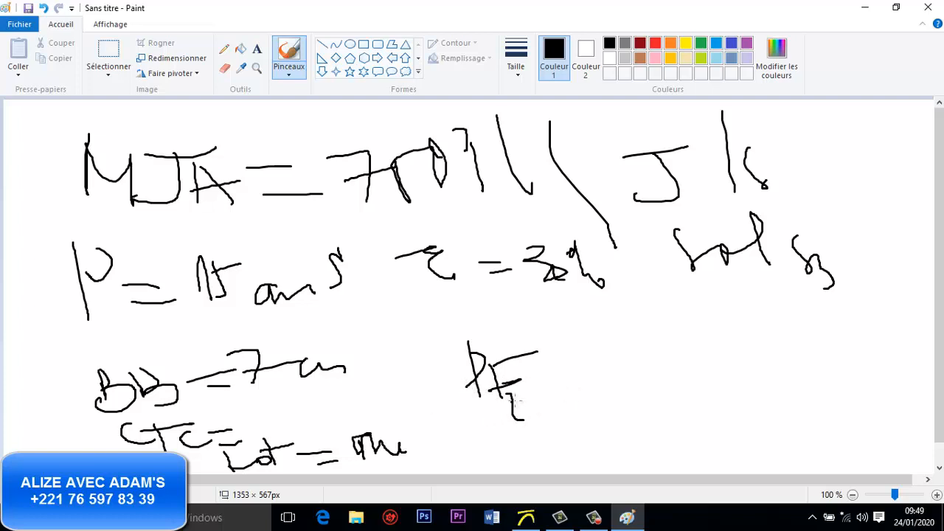
mouse_move(626, 371)
mouse_down()
mouse_move(640, 344)
mouse_move(683, 372)
mouse_move(692, 367)
mouse_up()
mouse_move(713, 359)
mouse_down()
mouse_move(702, 367)
mouse_move(724, 370)
mouse_move(714, 360)
mouse_move(790, 369)
mouse_move(804, 389)
mouse_up()
- Switch back to Alizé-Lcpc and add a fourth layer to the structure, directly above the infinite layer
click(533, 526)
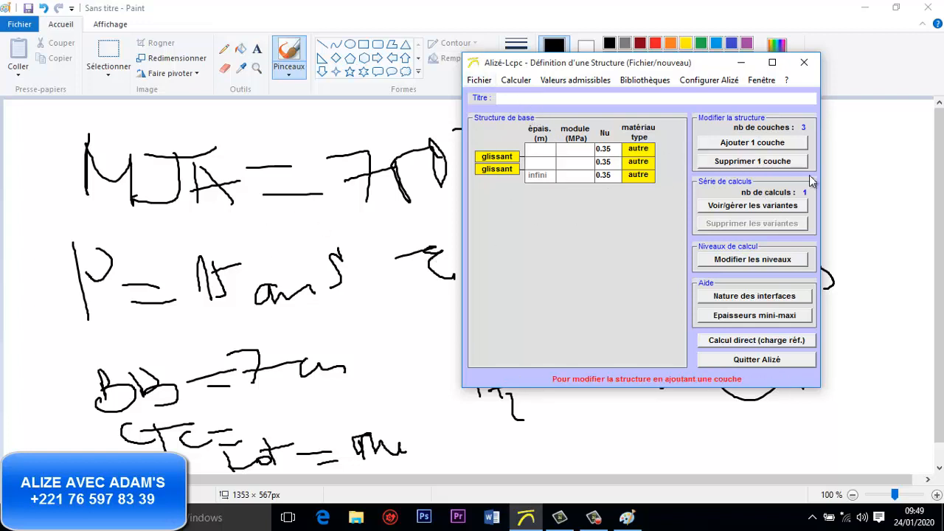
click(789, 149)
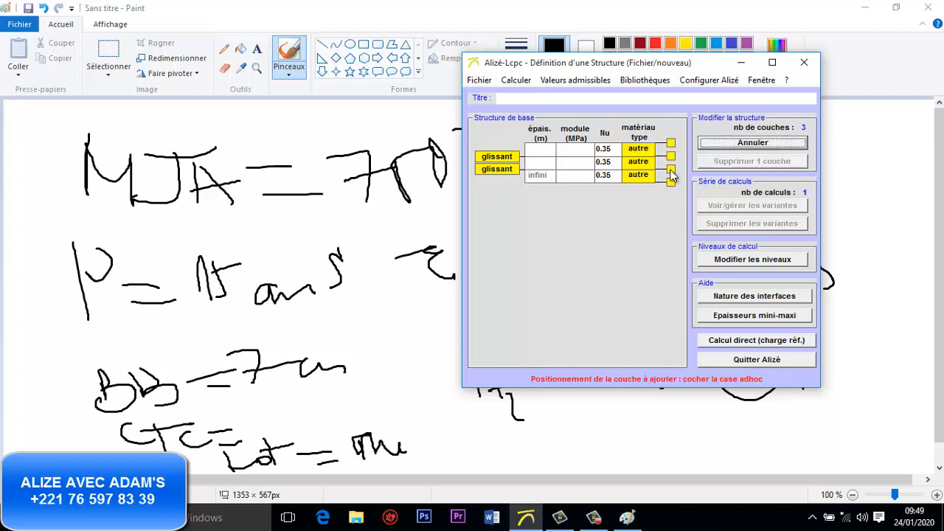
click(675, 169)
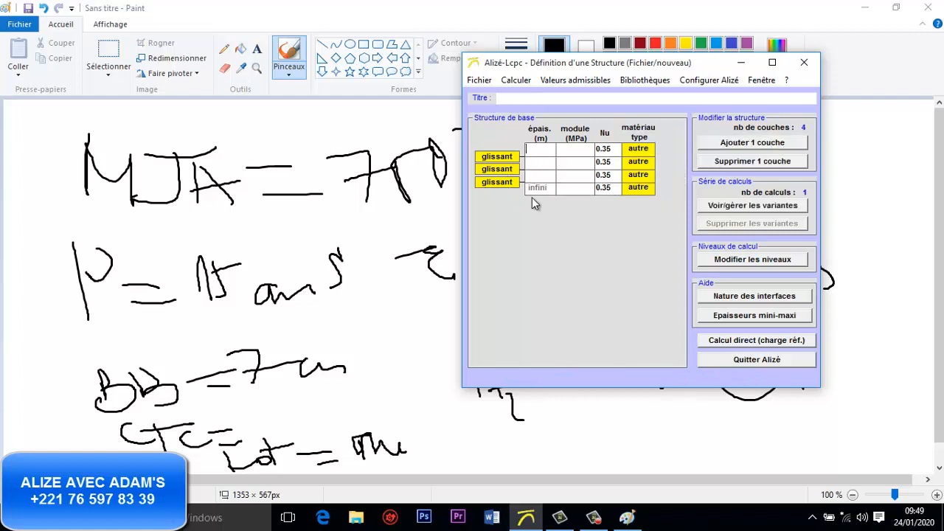
- Set the first layer's thickness to 0,07 m and assign it the bituminous material bb at 10°C-10Hz
text(0,07)
click(638, 152)
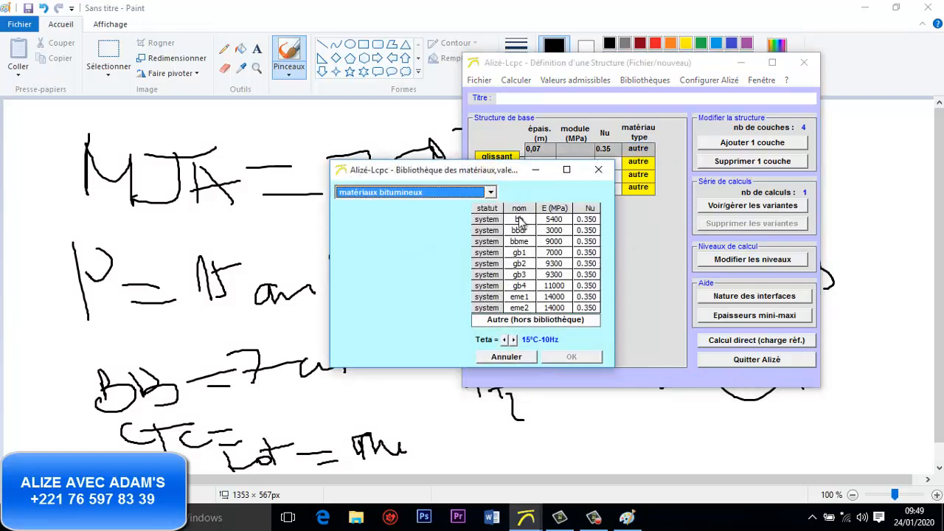
click(521, 221)
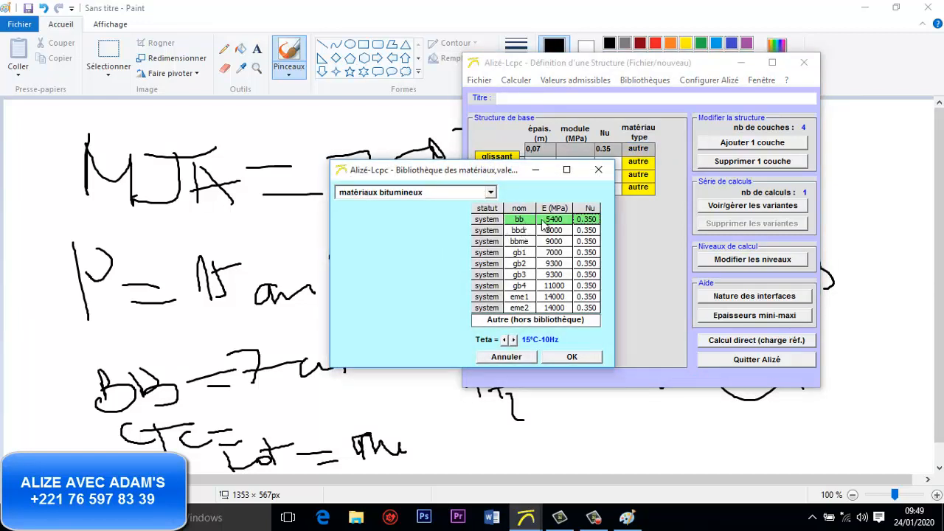
click(506, 340)
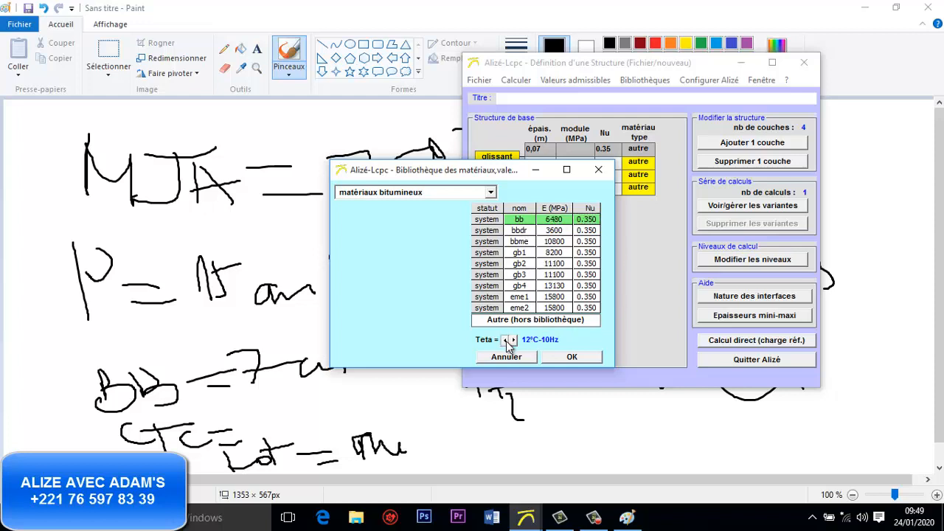
click(506, 340)
click(505, 340)
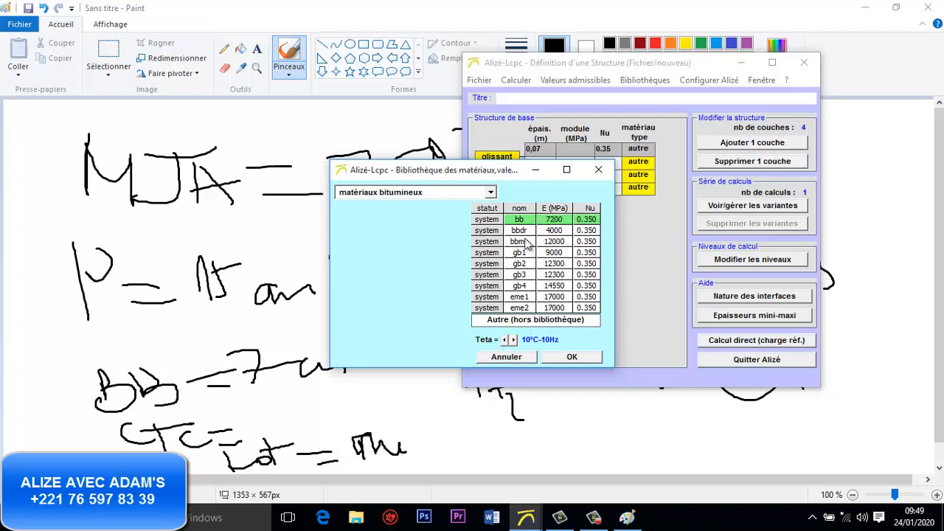
click(575, 357)
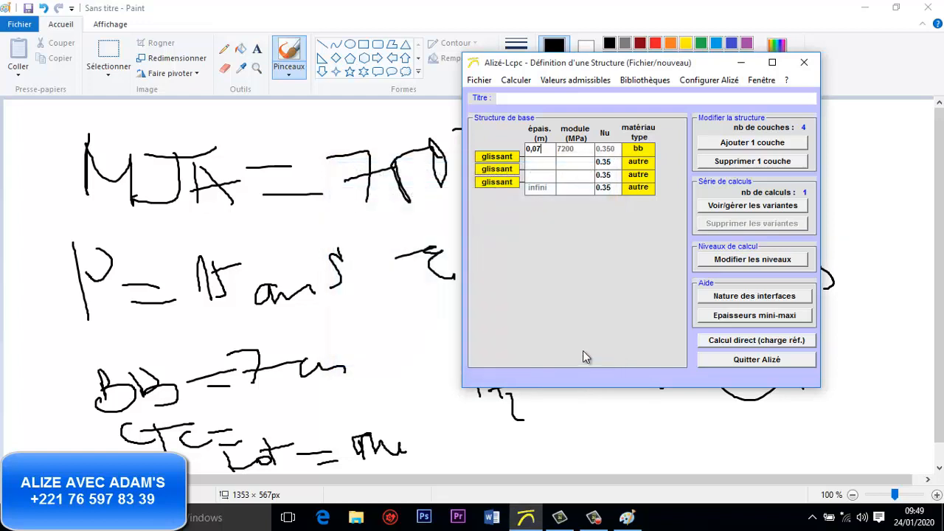
- Assign gc3 from the hydraulic-binder-treated materials to the second layer and set its thickness to 0.20 m
click(638, 161)
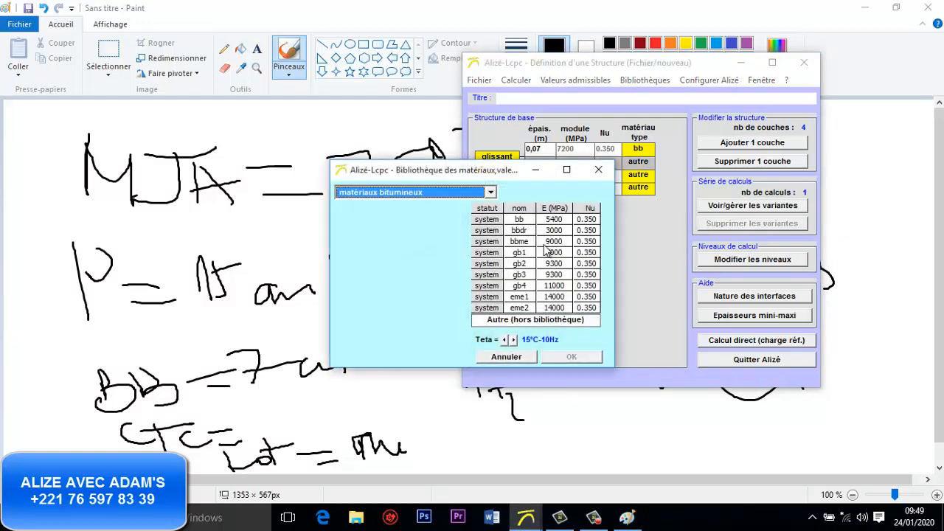
click(490, 192)
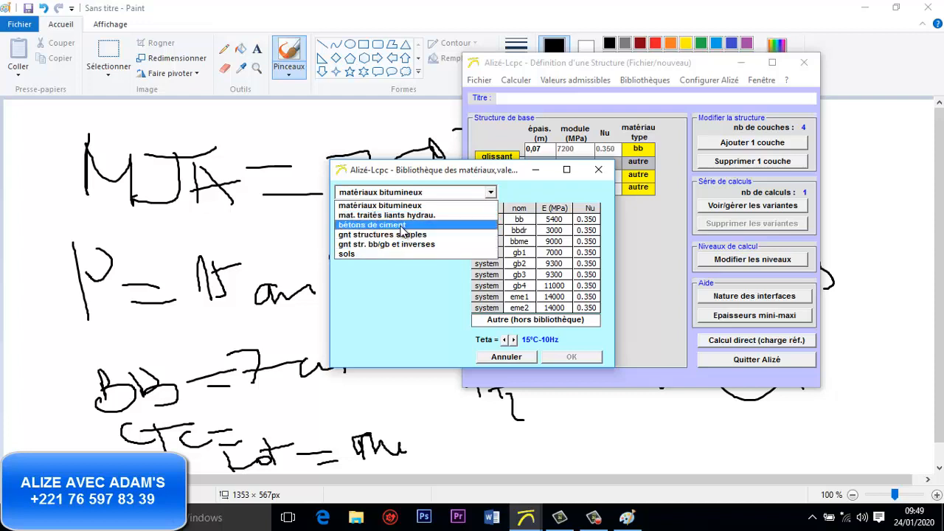
click(410, 216)
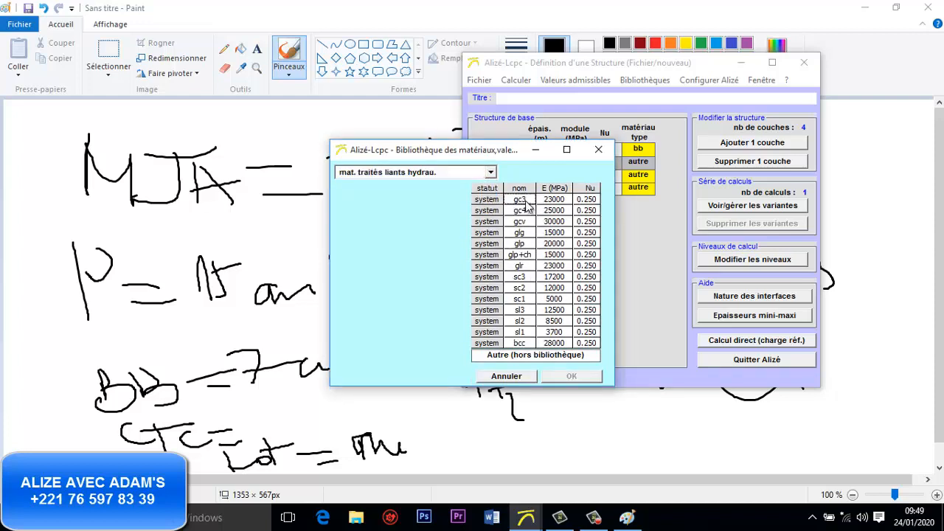
click(525, 203)
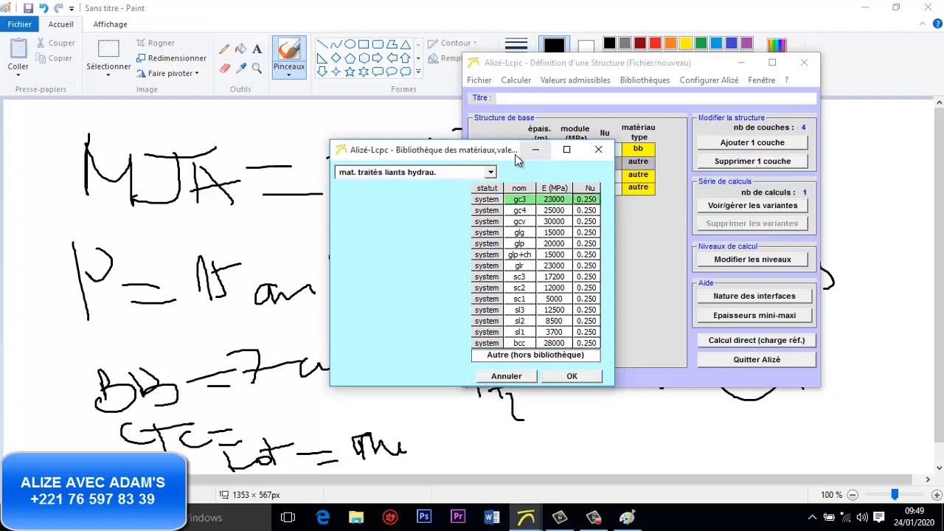
click(570, 378)
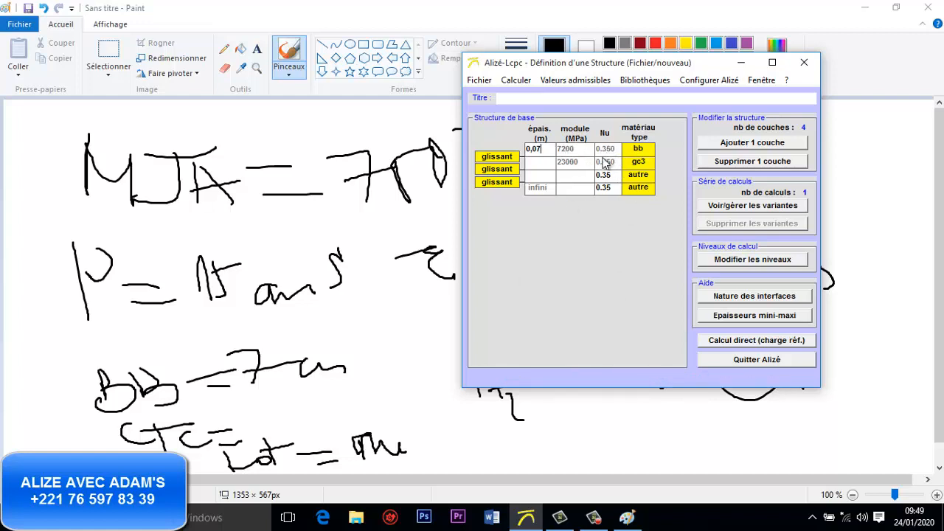
click(536, 161)
- Define the third layer as gnt1 from the "gnt structures souples" library, with a thickness of 0.20 m
click(637, 177)
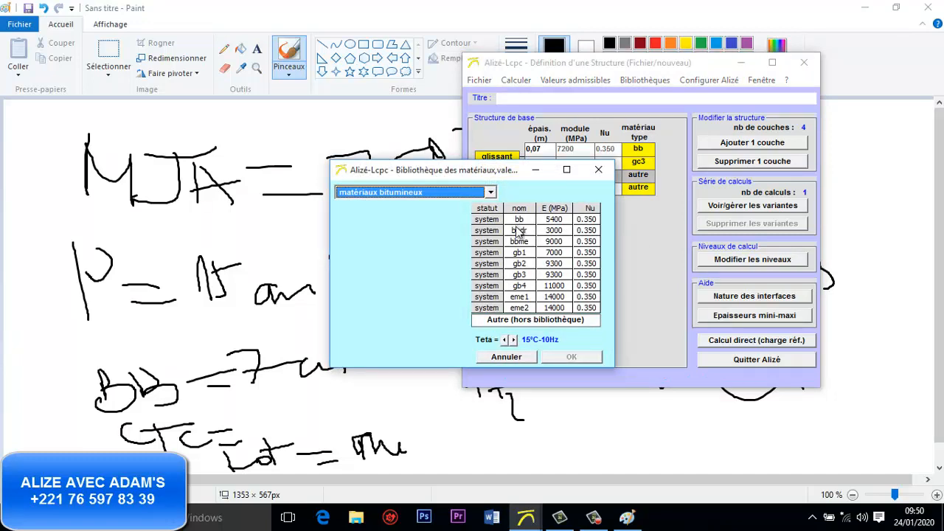
click(492, 195)
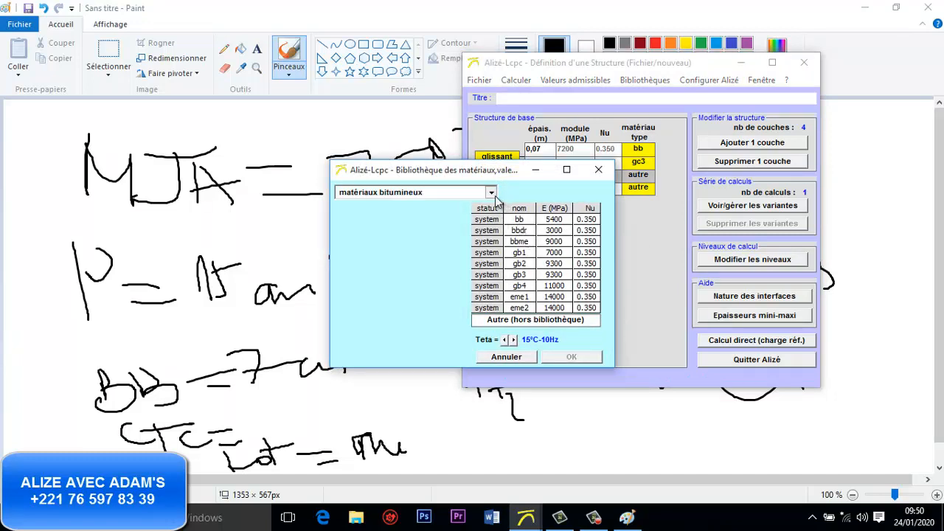
click(399, 233)
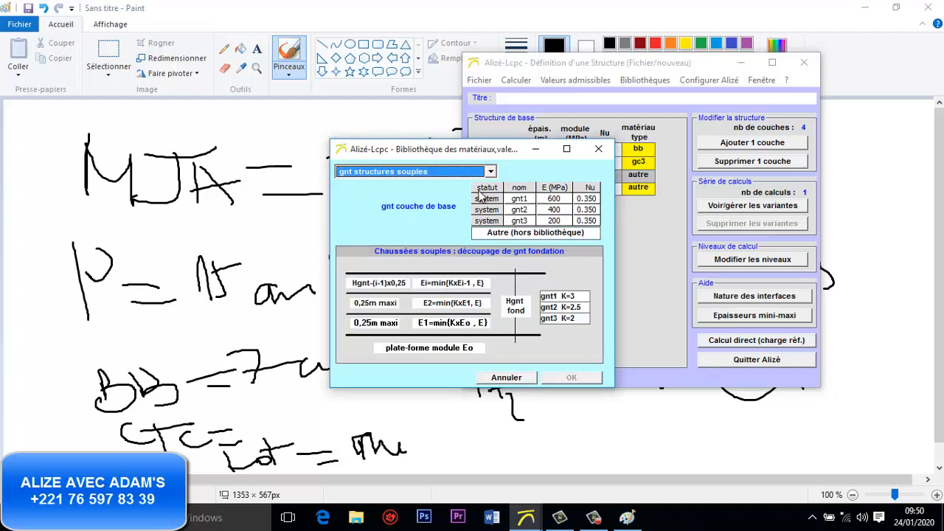
click(520, 199)
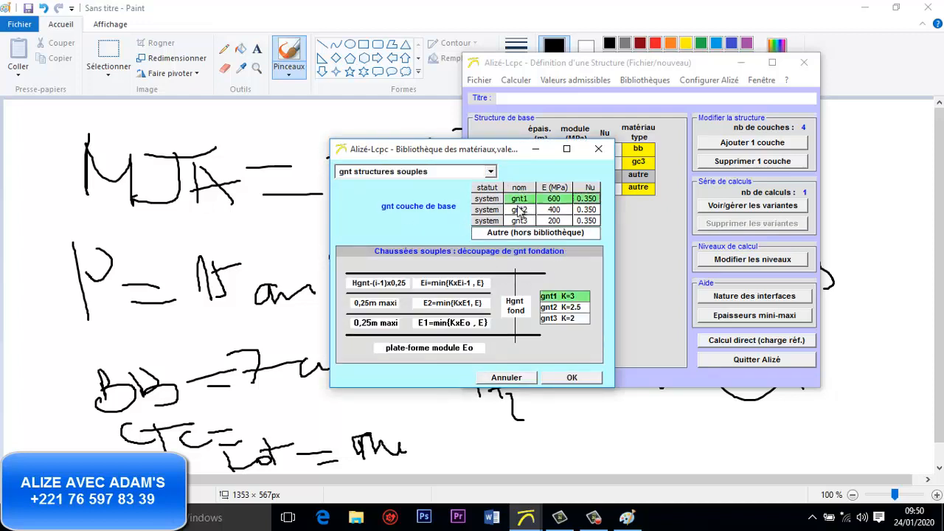
click(572, 378)
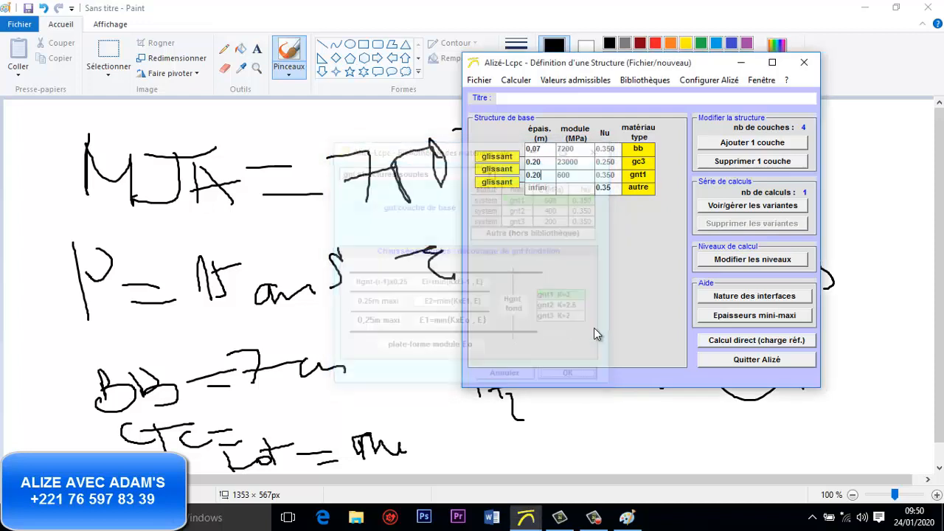
- Assign the soil platform pf2 from the "sols" library to the infinite bottom layer
click(638, 189)
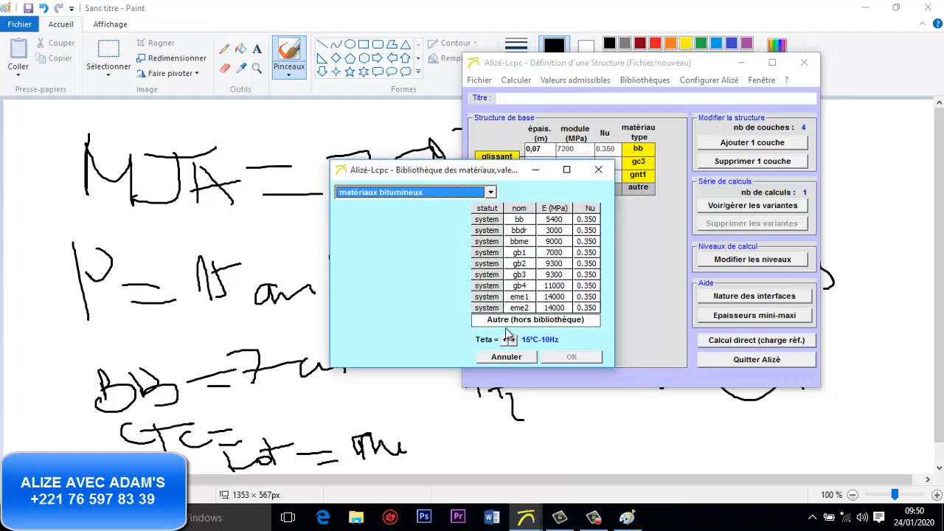
click(489, 191)
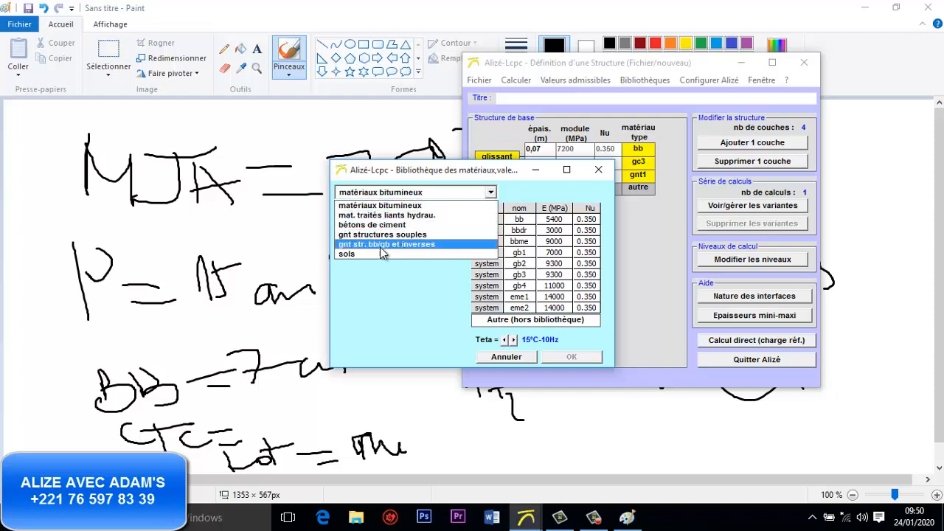
click(362, 258)
click(520, 266)
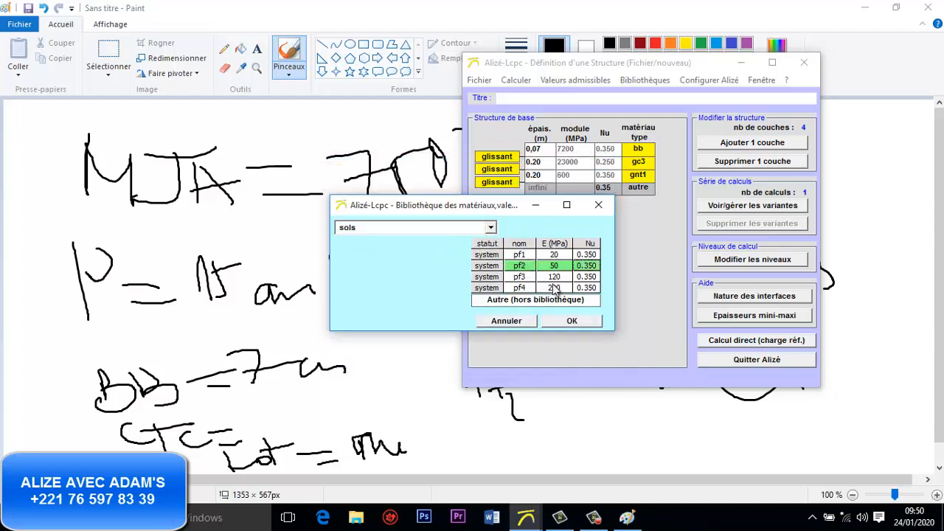
click(588, 324)
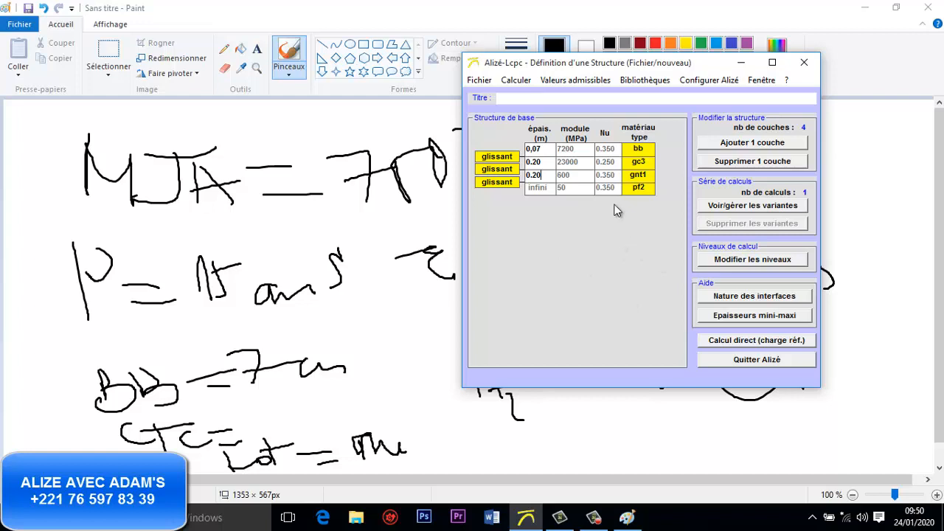
- Change all three layer interfaces to "collé"
drag(706, 63, 639, 65)
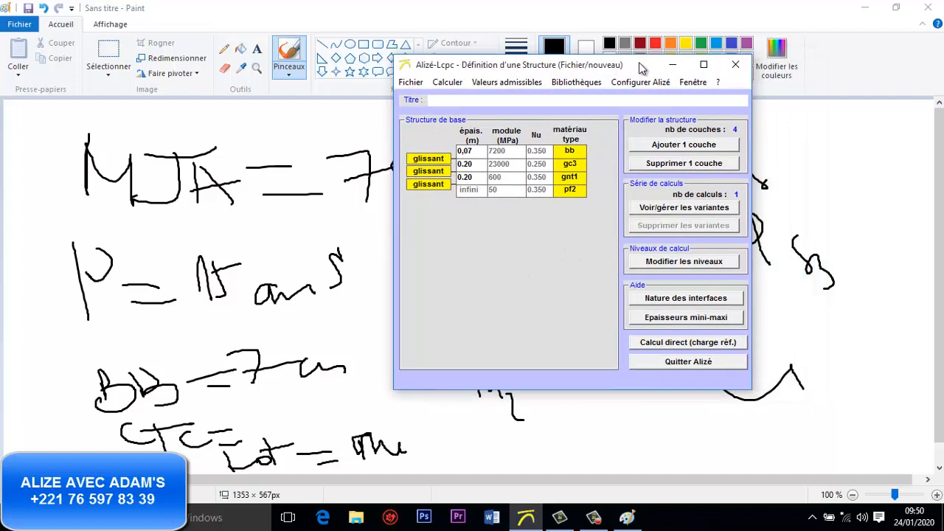
click(427, 158)
click(428, 171)
click(428, 184)
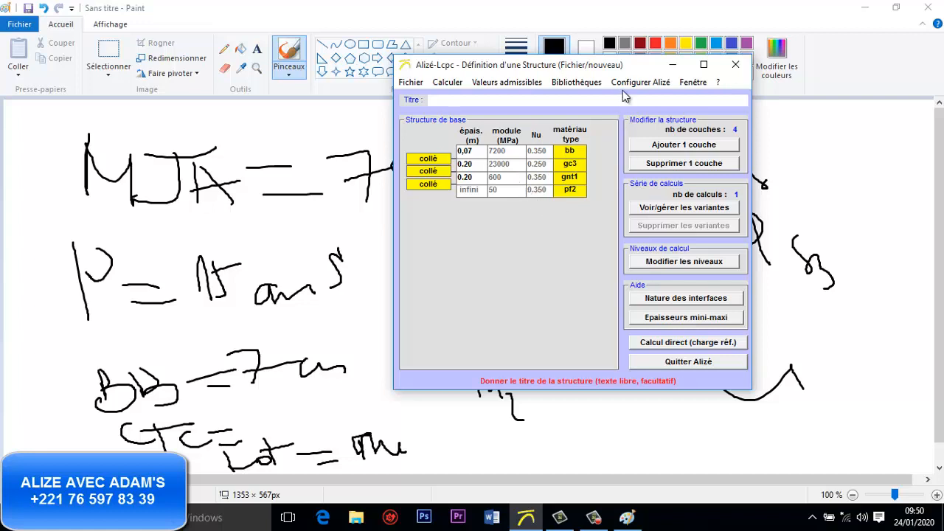
drag(650, 64, 664, 53)
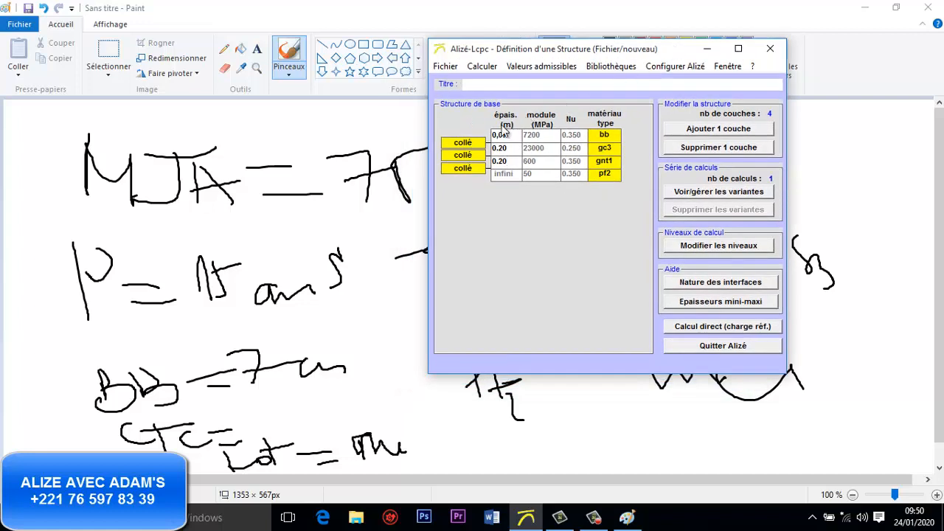
click(498, 161)
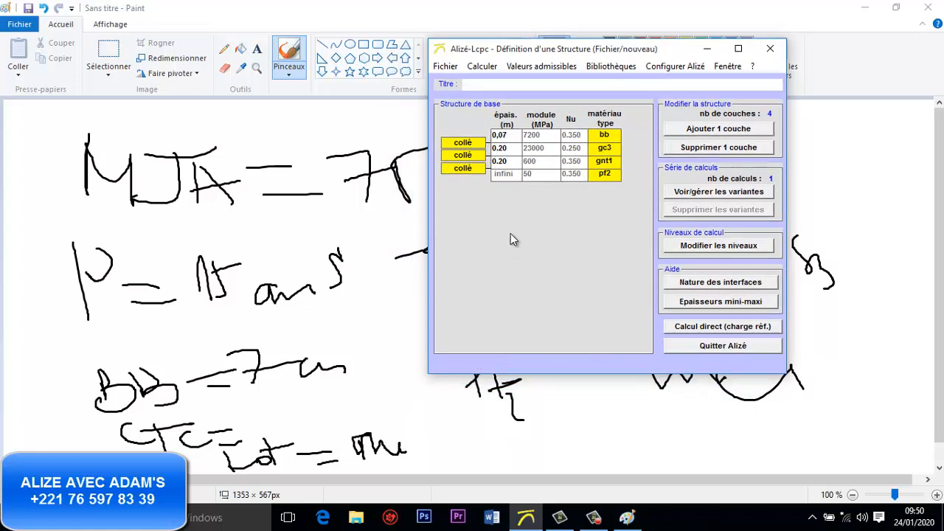
double_click(505, 149)
double_click(500, 148)
double_click(506, 161)
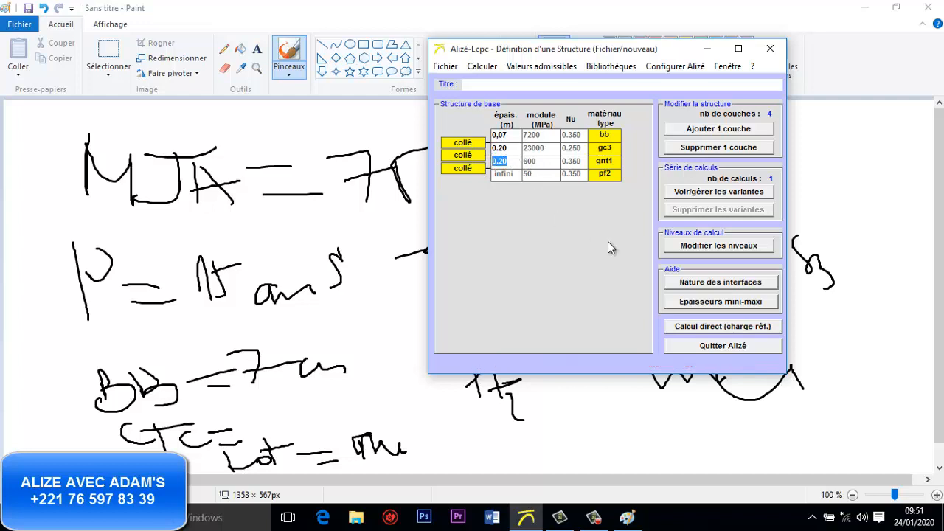
- Open the management of calculation variants and choose the maximum of 25 calculations for thickness variants
click(728, 193)
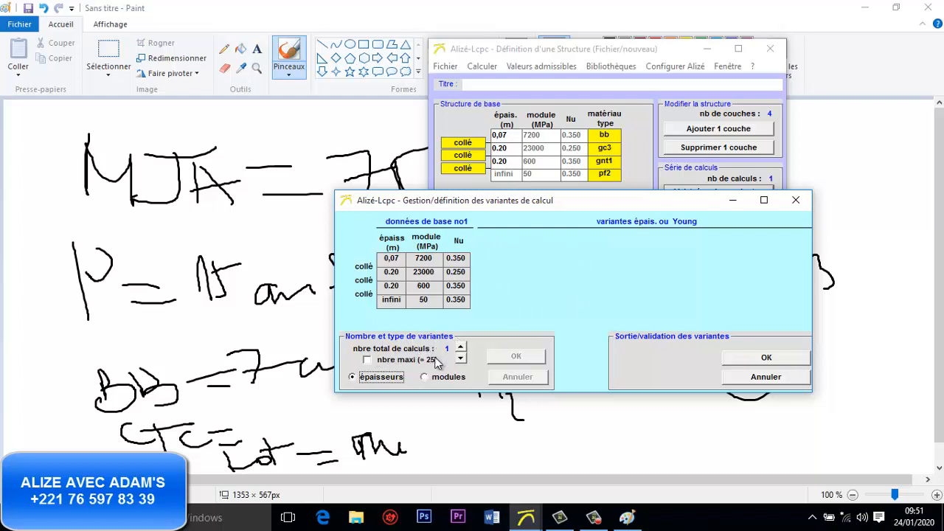
click(368, 360)
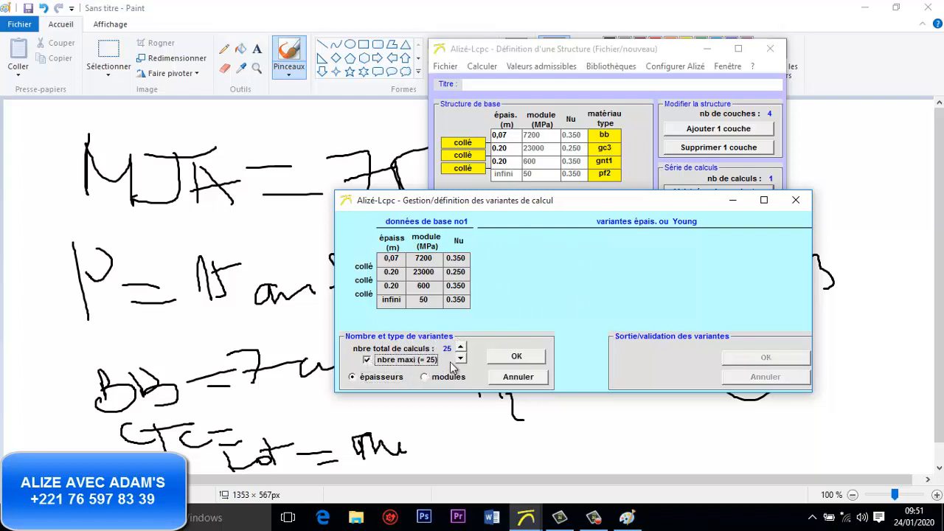
drag(602, 211, 361, 73)
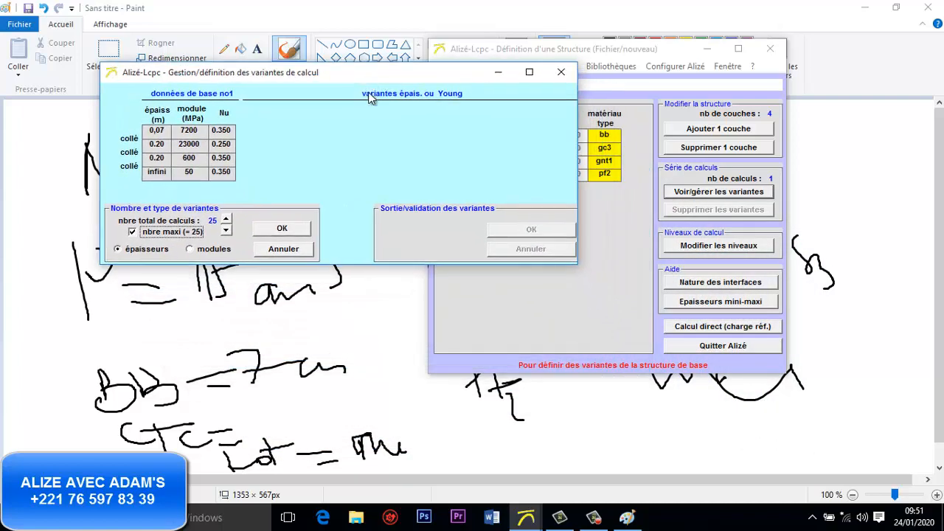
- Switch to Paint and handwrite "M 20 - 30" below the PF2 note
click(584, 428)
drag(574, 440, 607, 442)
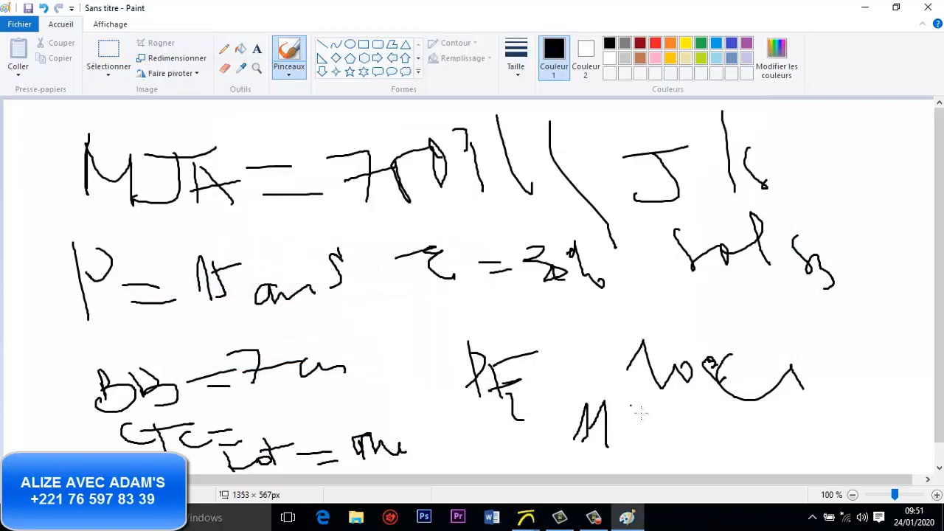
mouse_move(651, 404)
mouse_down()
mouse_move(690, 446)
mouse_move(707, 426)
mouse_up()
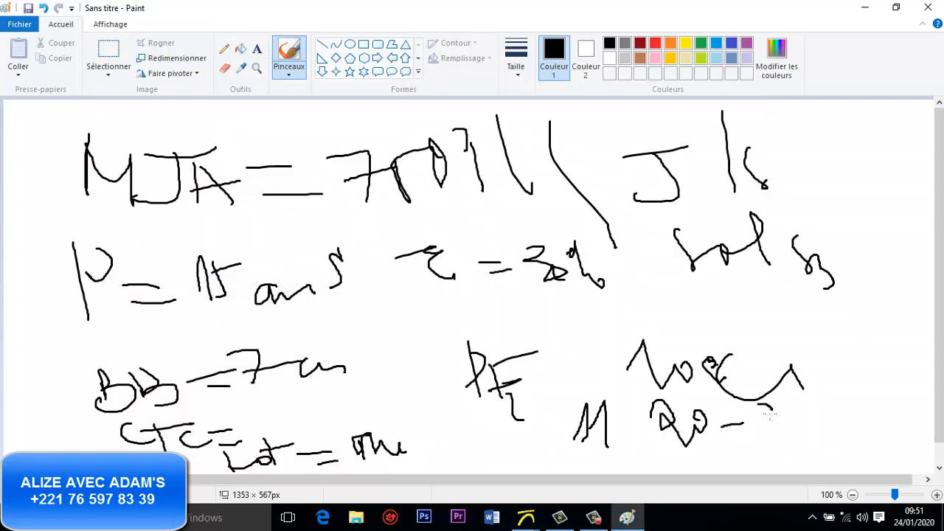
mouse_move(769, 415)
mouse_down()
mouse_move(800, 432)
mouse_move(819, 420)
mouse_up()
- Circle the whole "20 - 30" range and the 20 inside it, adding a short note beneath
mouse_move(651, 391)
mouse_down()
mouse_move(667, 465)
mouse_move(819, 371)
mouse_move(639, 392)
mouse_up()
drag(724, 390, 774, 407)
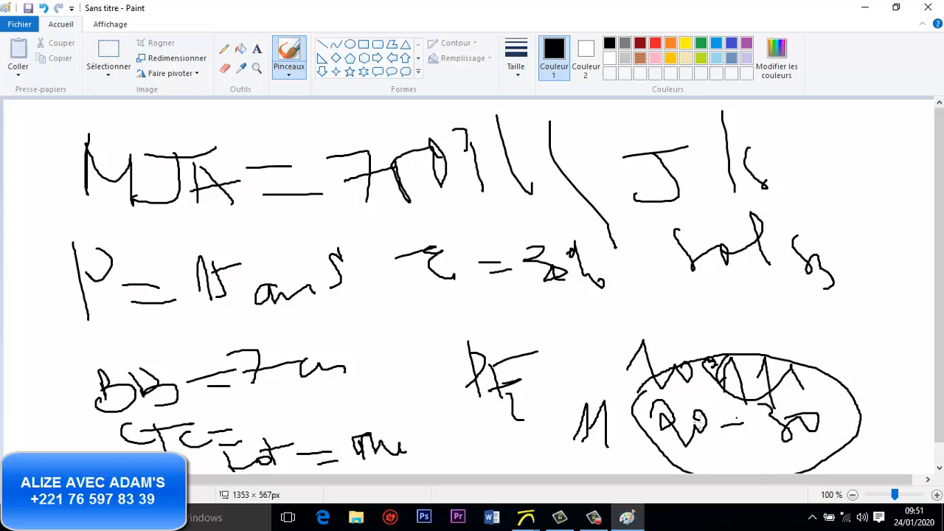
mouse_move(661, 392)
mouse_down()
mouse_move(693, 465)
mouse_move(712, 443)
mouse_up()
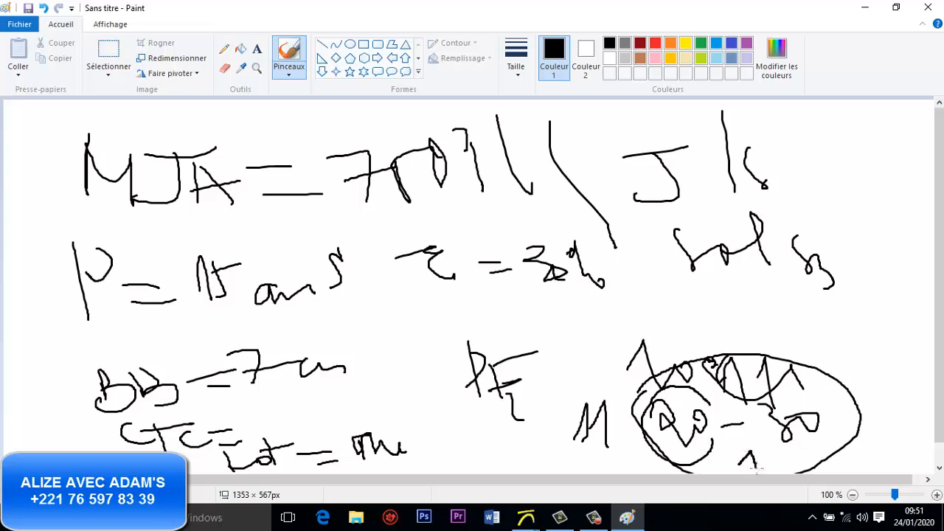
drag(704, 401, 714, 447)
- Switch back to Alizé-Lcpc and generate the thickness variants with a total of 11 calculations
click(527, 504)
click(522, 484)
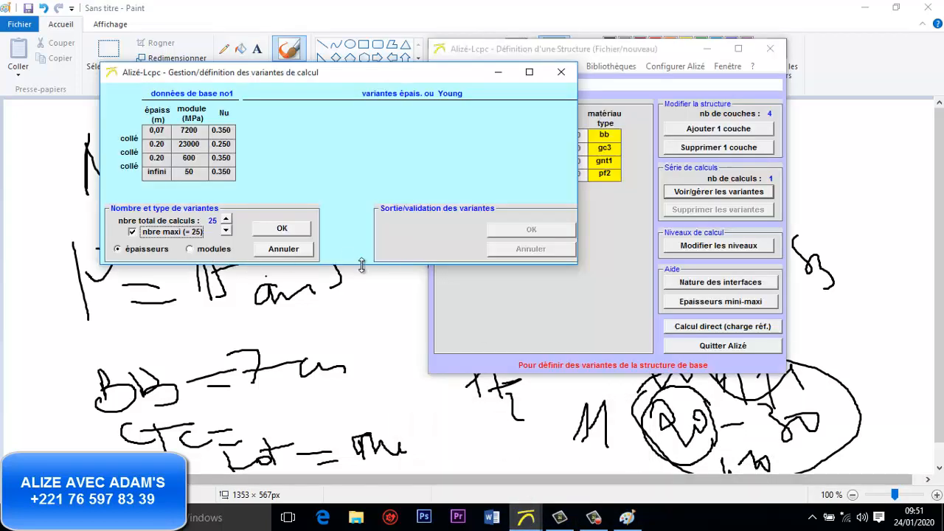
click(226, 232)
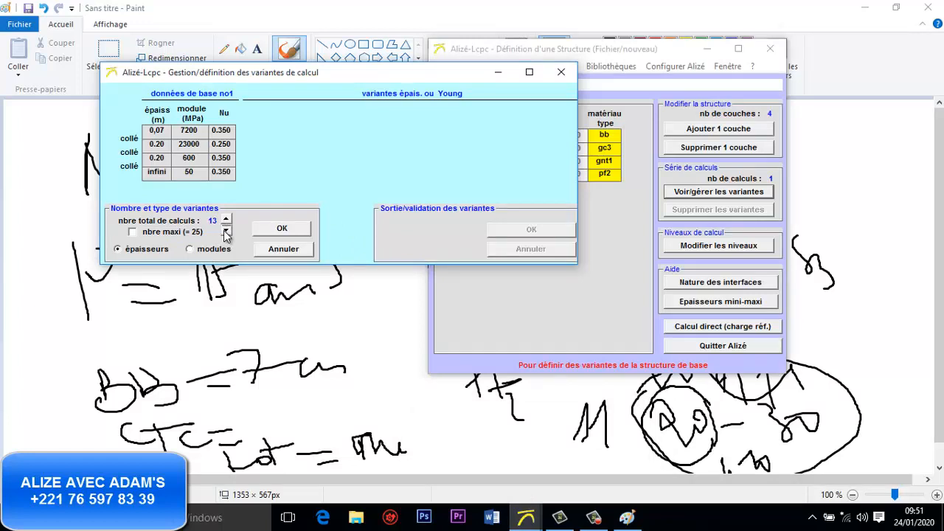
click(296, 231)
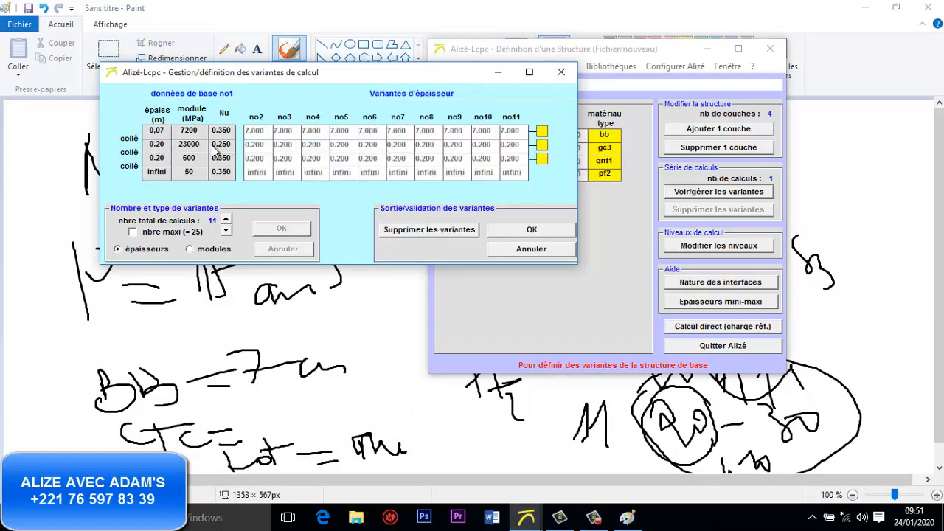
- Apply an arithmetic progression with a 0.01 m increment to the second layer's thickness variants and validate the variants
click(540, 146)
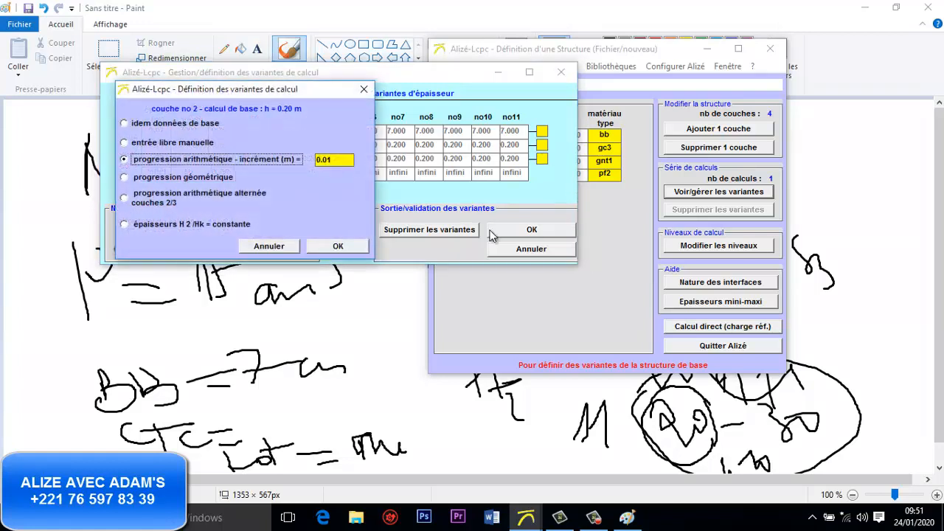
drag(339, 164, 306, 163)
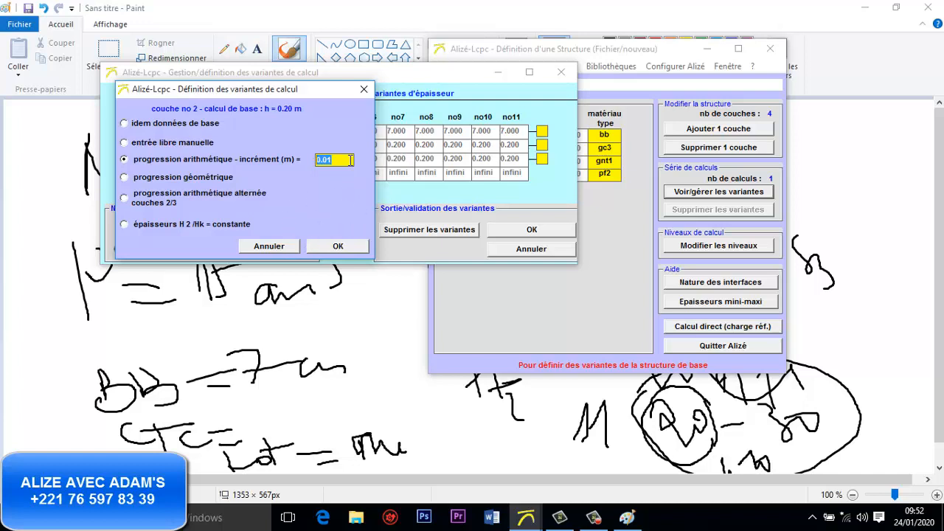
click(337, 247)
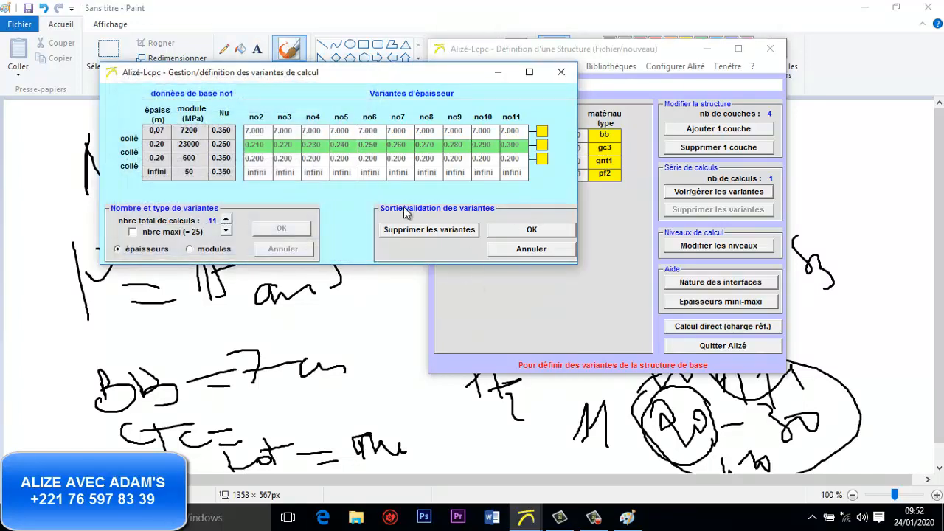
click(550, 230)
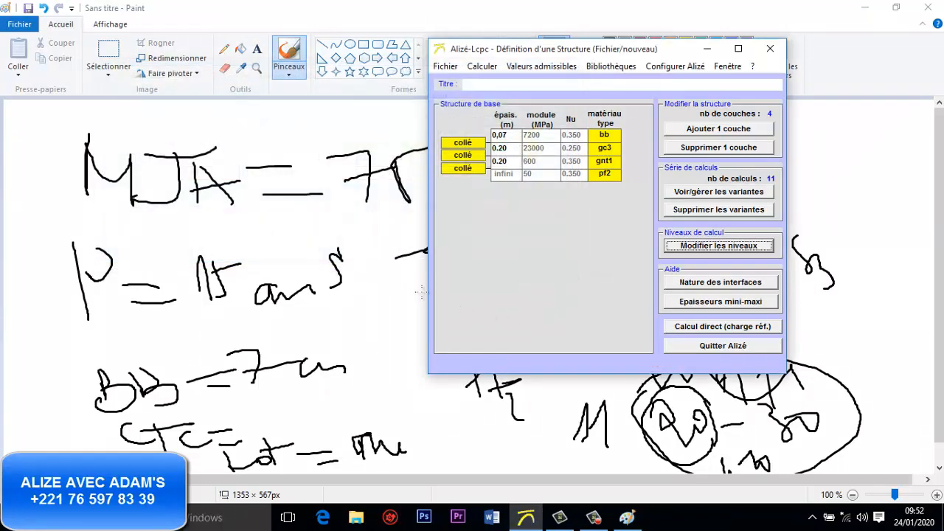
- Run the direct calculation with the reference load, accepting the structure data, and move the results window clear of the structure table
drag(670, 55, 373, 64)
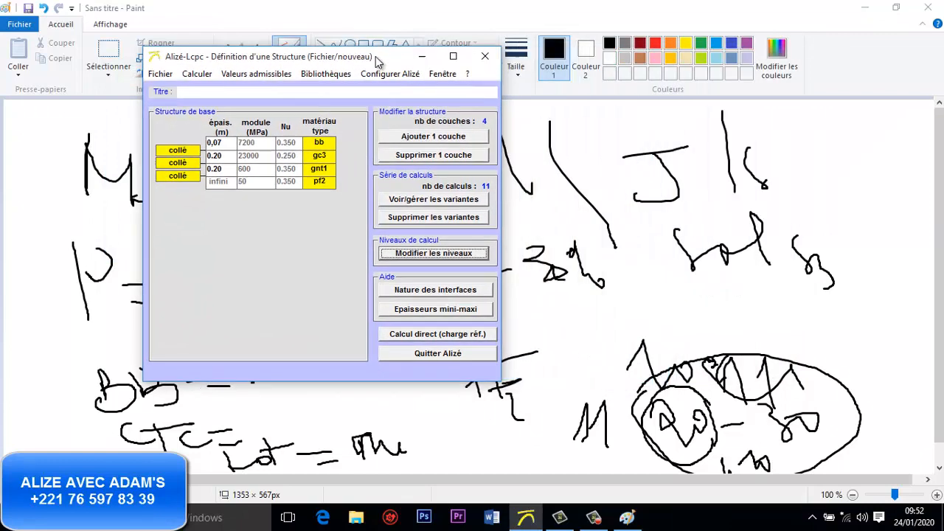
click(443, 335)
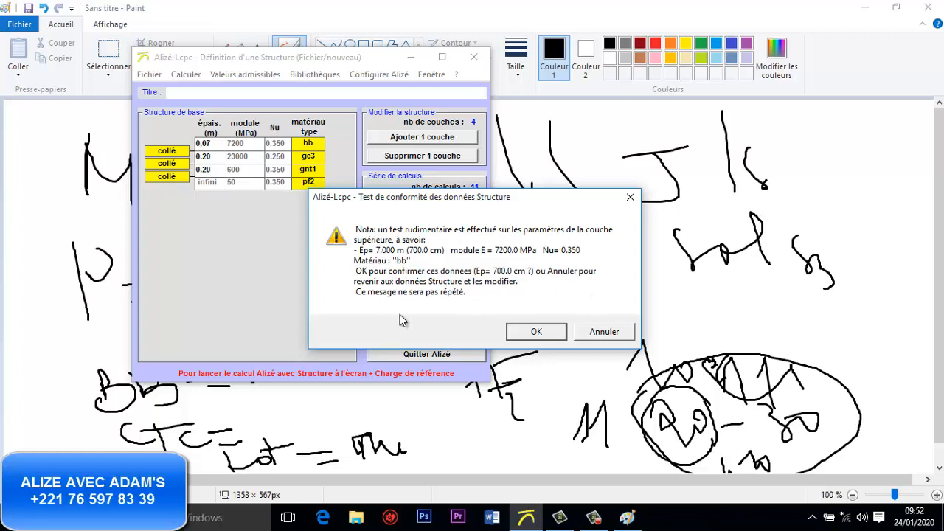
click(531, 336)
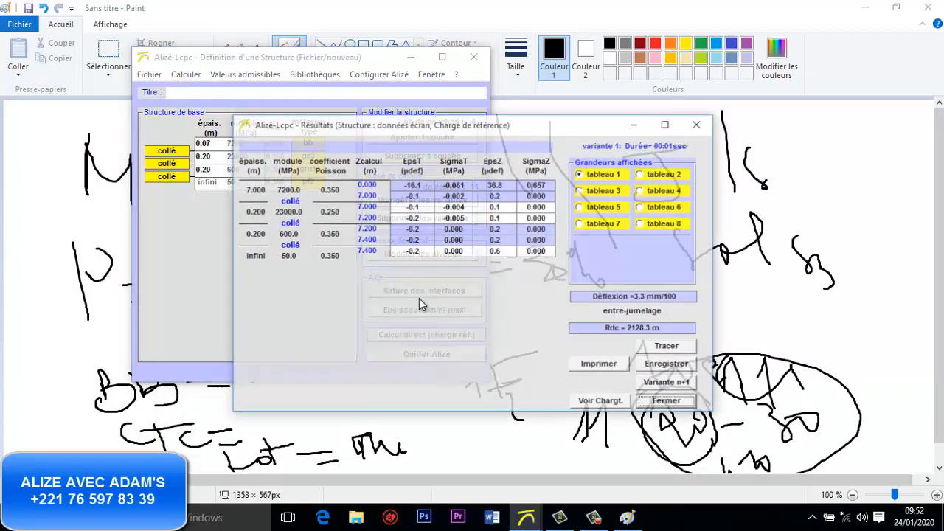
drag(558, 124, 591, 96)
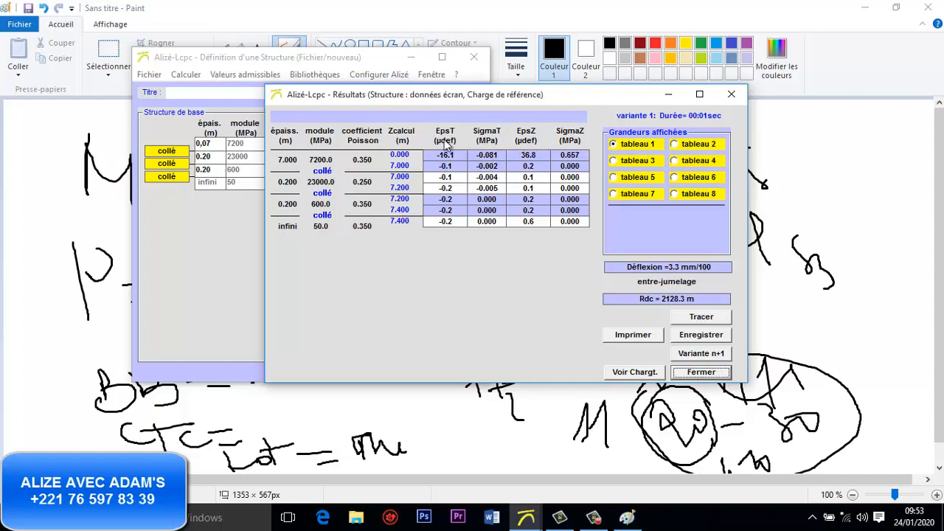
drag(535, 109, 535, 124)
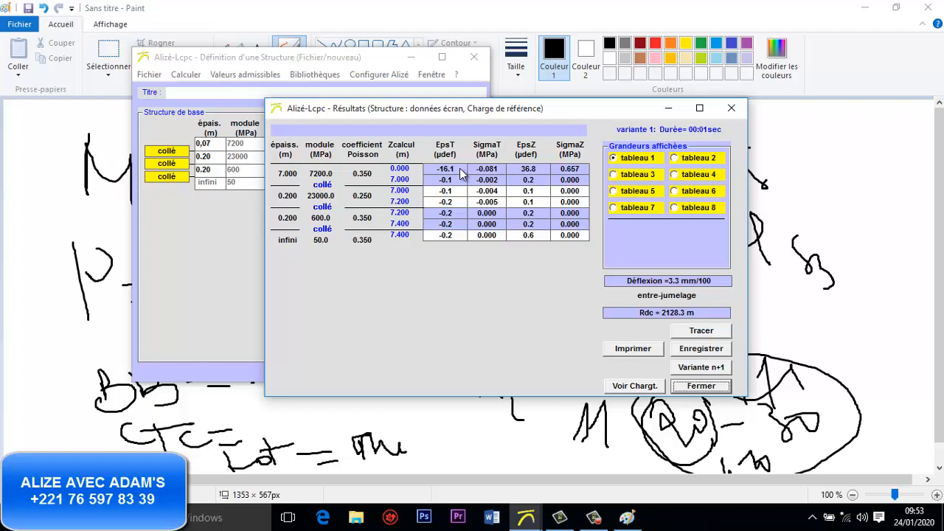
drag(457, 108, 545, 107)
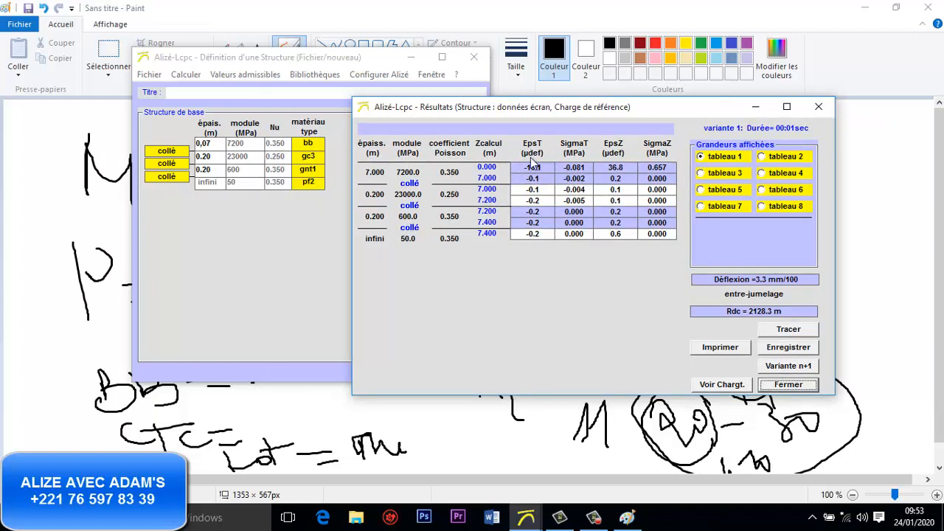
- Switch to Paint and start a blank drawing without saving the existing notes
click(52, 164)
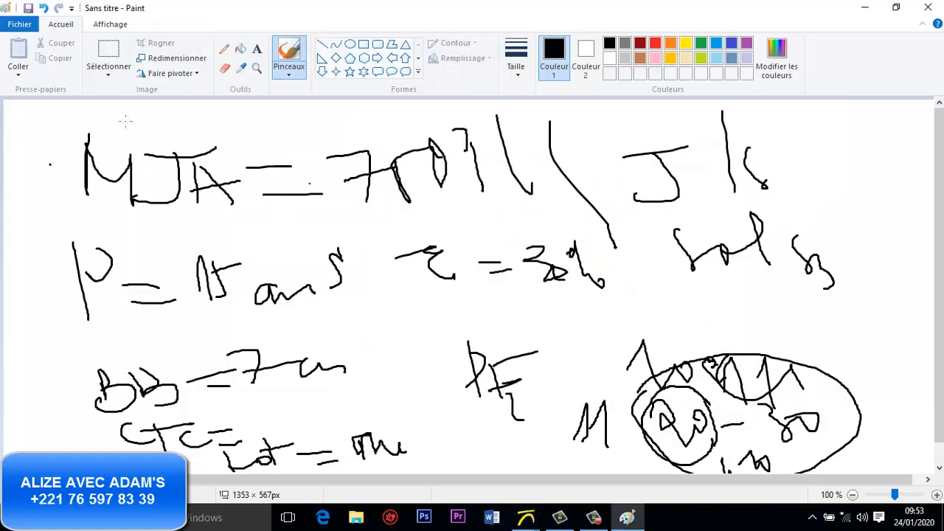
click(20, 24)
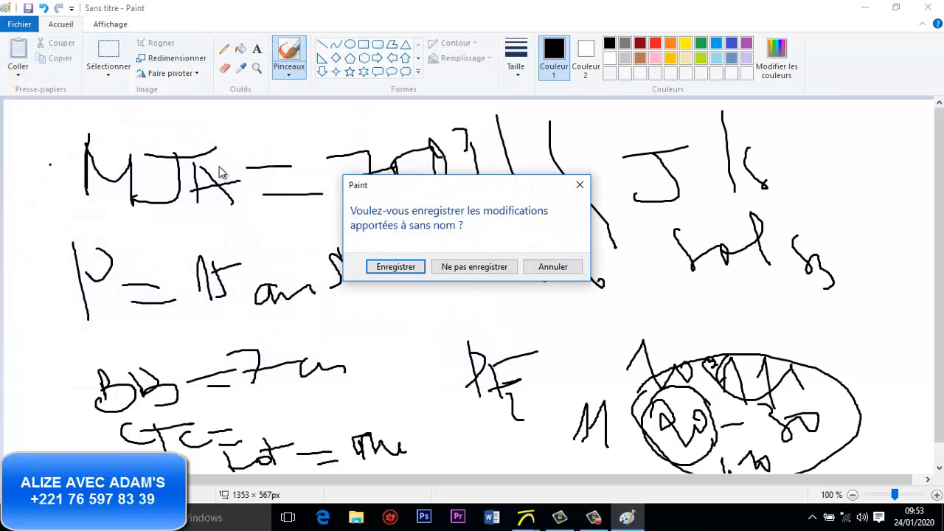
click(451, 267)
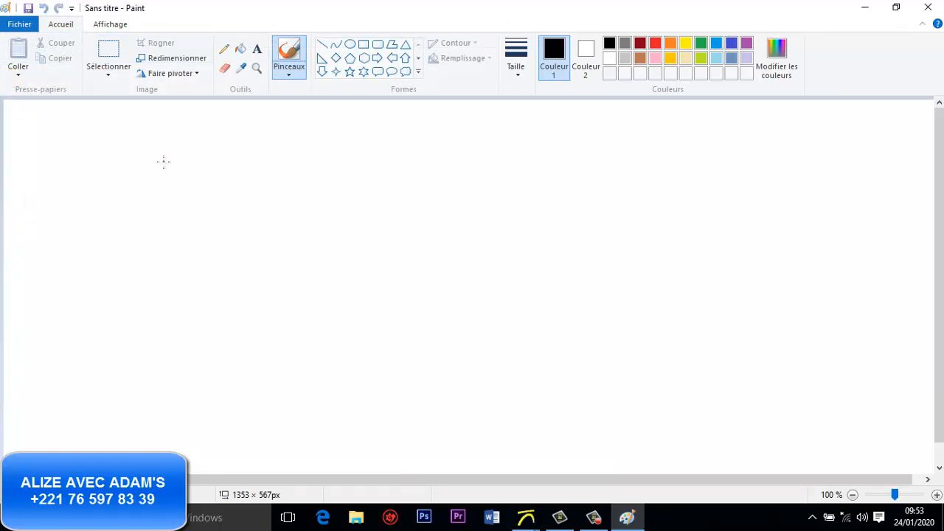
- Handwrite "BB =" and the formula "NE = N x CAM" across the top of the canvas, underlining CAM
mouse_move(33, 124)
mouse_down()
mouse_move(44, 167)
mouse_move(28, 184)
mouse_up()
drag(63, 148, 54, 186)
mouse_move(87, 173)
mouse_down()
mouse_move(120, 166)
mouse_move(129, 178)
mouse_up()
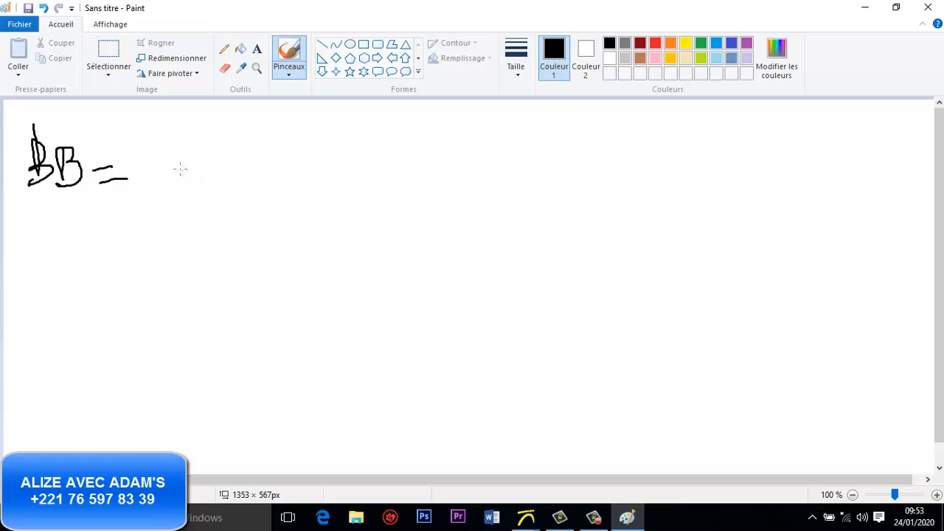
drag(191, 133, 204, 191)
mouse_move(189, 148)
mouse_down()
mouse_move(225, 186)
mouse_move(224, 140)
mouse_move(259, 193)
mouse_move(270, 171)
mouse_move(298, 172)
mouse_up()
drag(273, 186, 321, 187)
mouse_move(317, 157)
mouse_down()
mouse_move(347, 183)
mouse_move(384, 193)
mouse_up()
drag(382, 166, 370, 190)
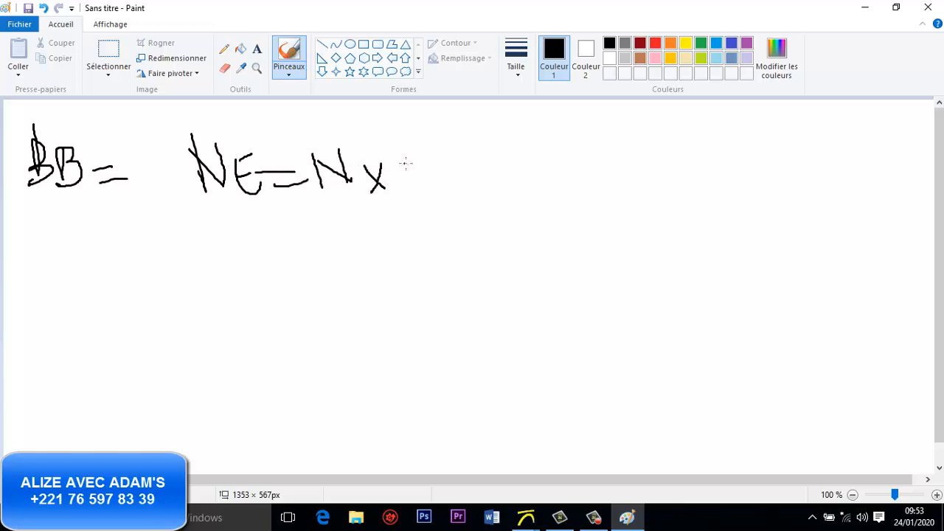
mouse_move(414, 152)
mouse_down()
mouse_move(418, 179)
mouse_move(453, 182)
mouse_move(456, 171)
mouse_up()
mouse_move(436, 152)
mouse_down()
mouse_move(471, 146)
mouse_move(458, 178)
mouse_up()
drag(483, 144, 485, 176)
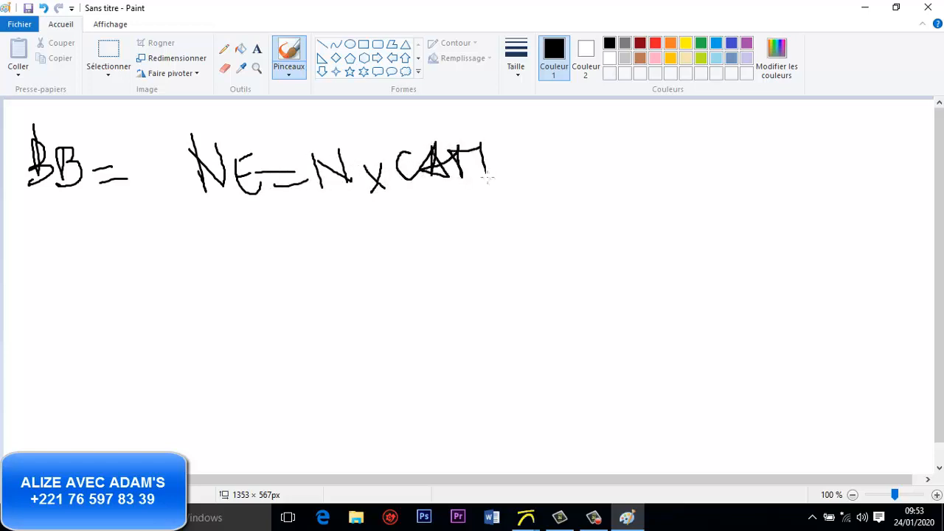
drag(413, 191, 484, 196)
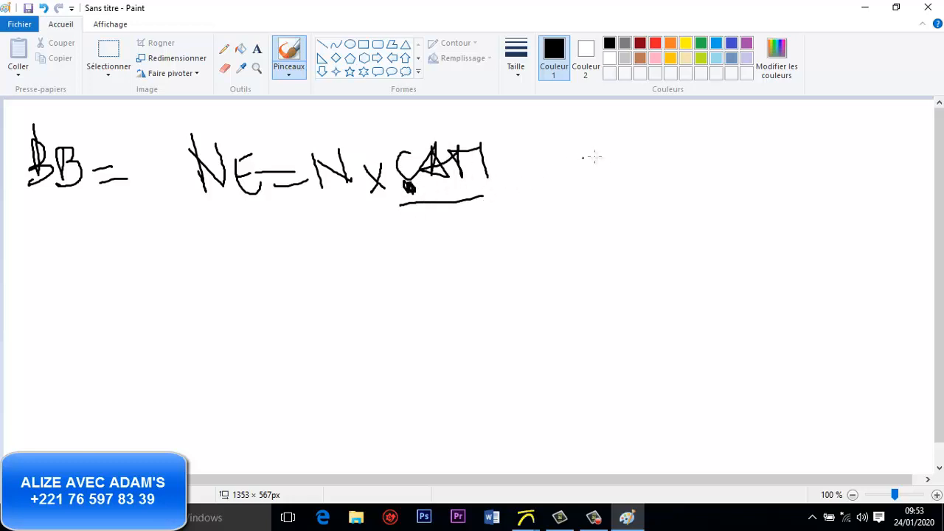
- Handwrite the traffic condition "MJA > 150" with its unit beside the NE formula
mouse_move(589, 138)
mouse_down()
mouse_move(598, 159)
mouse_move(617, 167)
mouse_move(676, 131)
mouse_up()
mouse_move(651, 134)
mouse_down()
mouse_move(653, 164)
mouse_move(627, 155)
mouse_up()
mouse_move(686, 129)
mouse_down()
mouse_move(680, 158)
mouse_move(707, 156)
mouse_up()
drag(669, 147, 734, 149)
mouse_move(732, 128)
mouse_down()
mouse_move(741, 136)
mouse_move(725, 176)
mouse_up()
mouse_move(752, 138)
mouse_down()
mouse_move(790, 163)
mouse_move(822, 151)
mouse_move(812, 159)
mouse_up()
mouse_move(837, 131)
mouse_down()
mouse_move(860, 176)
mouse_move(841, 126)
mouse_move(884, 177)
mouse_up()
drag(886, 136, 914, 180)
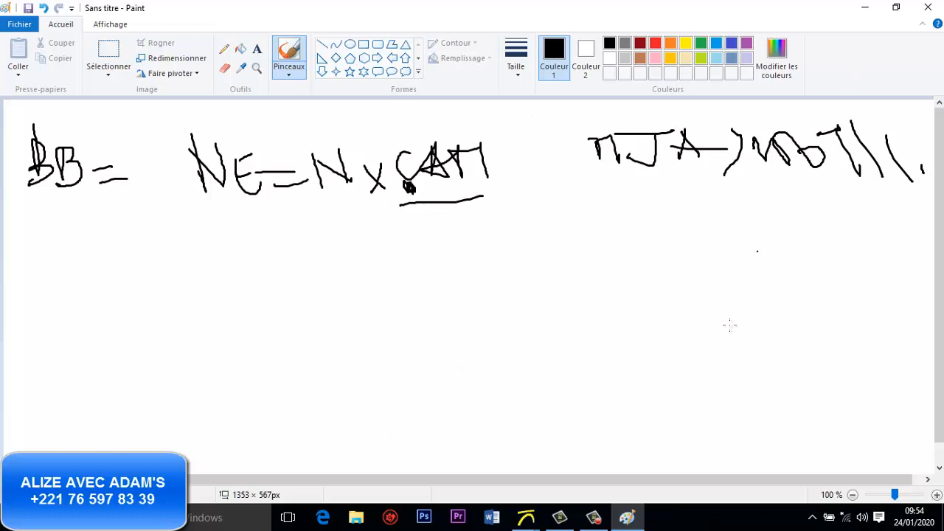
- Switch to Cours_3_Trafic.pdf in Adobe Reader and examine the CAM for bituminous layers up to 20 cm under medium and heavy traffic
click(594, 516)
click(879, 453)
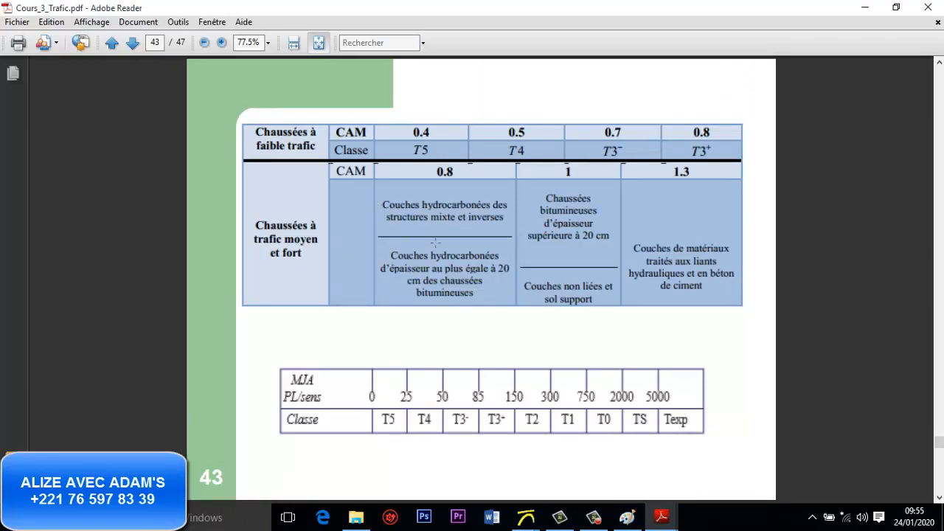
drag(379, 241, 399, 287)
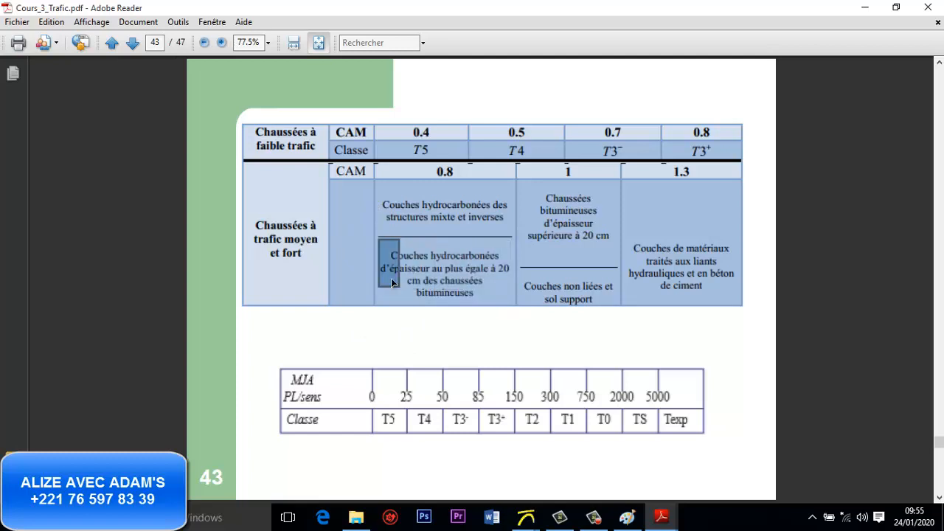
drag(245, 198, 325, 269)
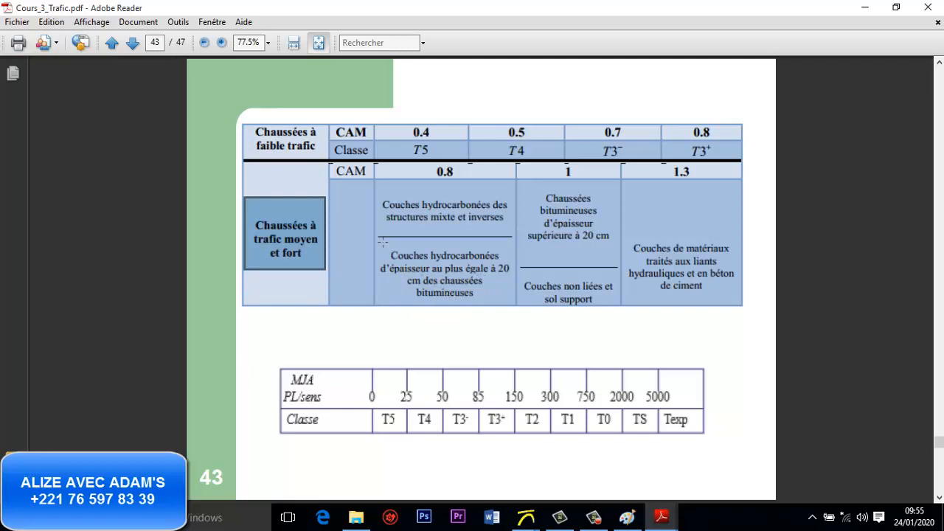
drag(383, 242, 509, 307)
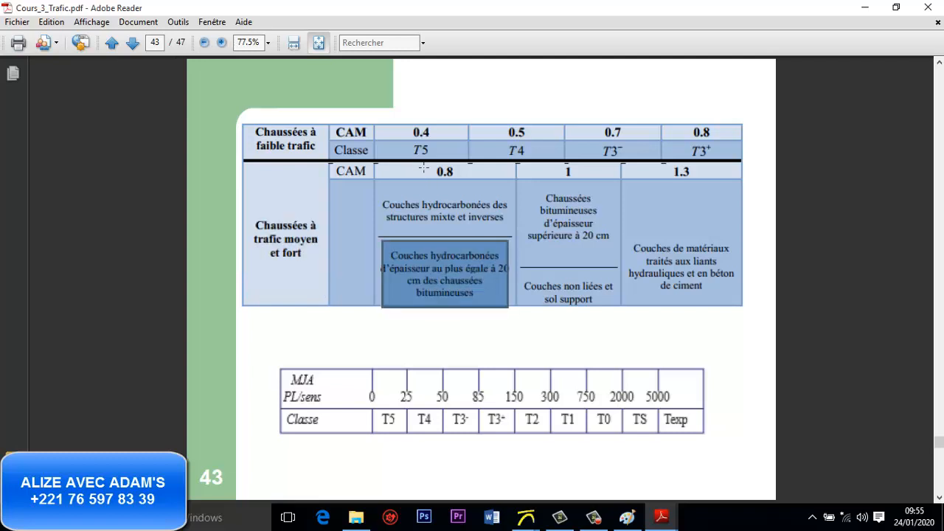
drag(424, 168, 476, 184)
- Switch back to Paint and handwrite the value "0,8" beneath CAM
click(627, 517)
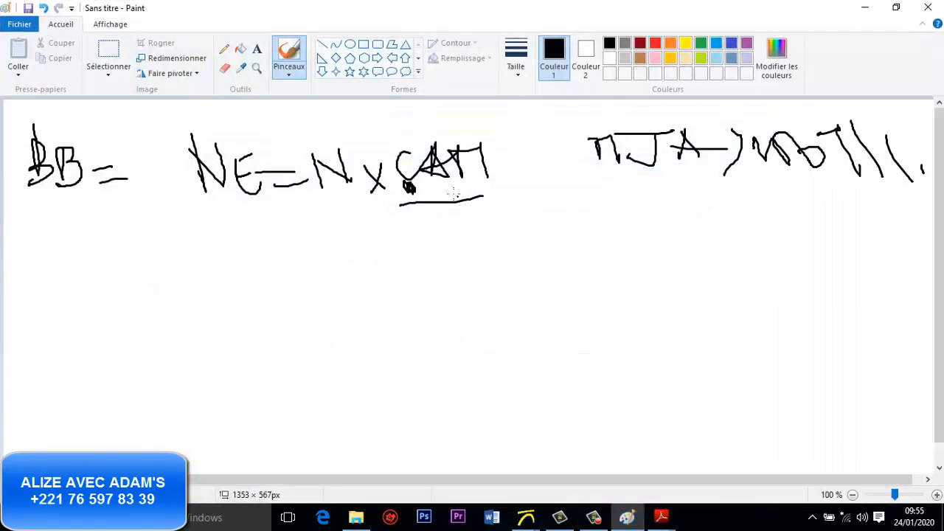
drag(455, 193, 496, 239)
drag(516, 191, 517, 189)
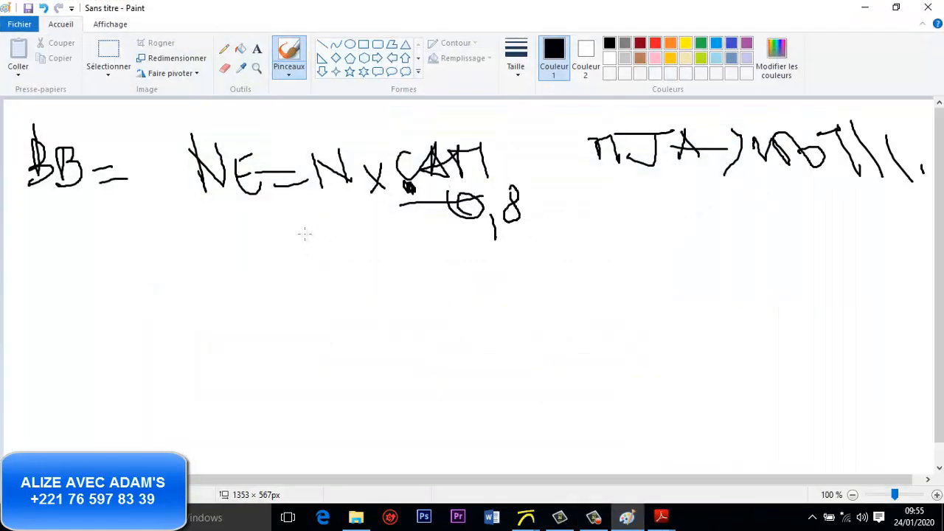
- Handwrite the cumulative traffic formula "N = 365 x MJA x C" below the NE formula
mouse_move(83, 307)
mouse_down()
mouse_move(101, 274)
mouse_move(150, 306)
mouse_move(190, 288)
mouse_move(248, 316)
mouse_up()
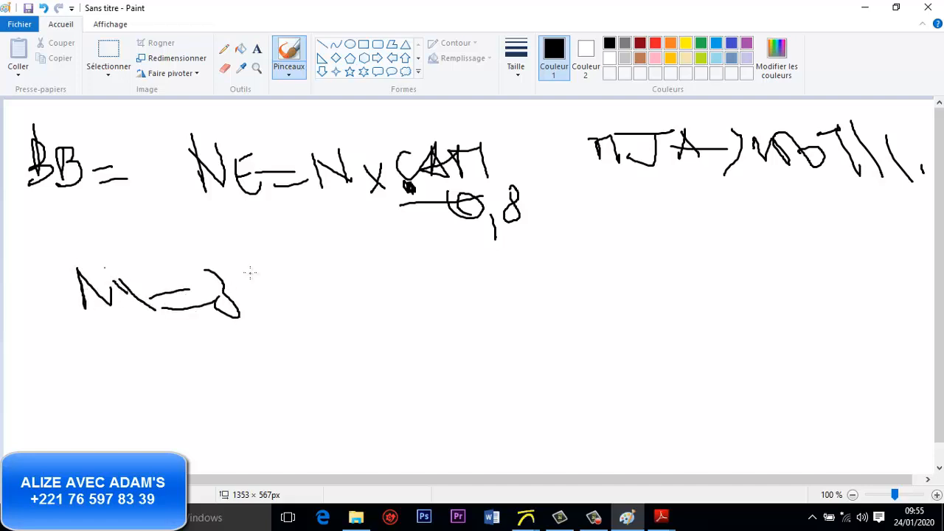
drag(251, 273, 295, 310)
mouse_move(296, 276)
mouse_down()
mouse_move(323, 264)
mouse_move(360, 317)
mouse_up()
drag(344, 268, 317, 308)
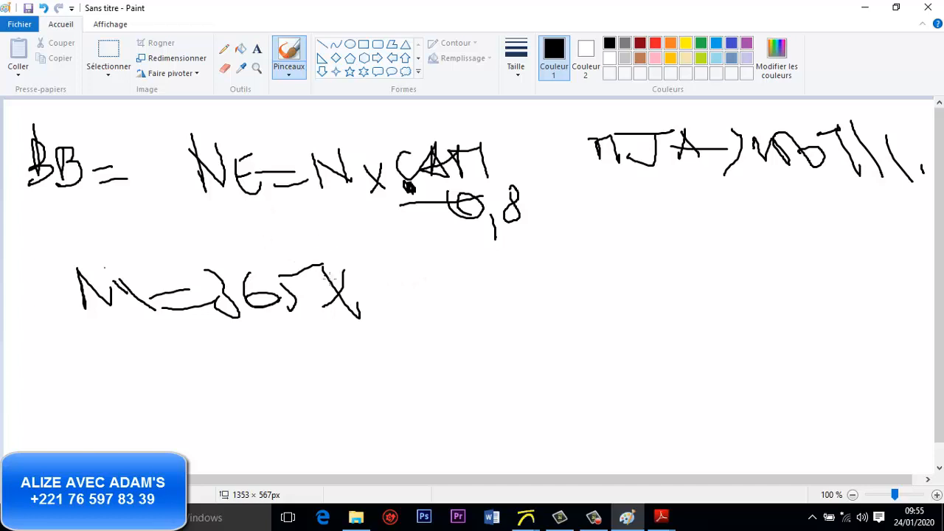
mouse_move(386, 270)
mouse_down()
mouse_move(389, 315)
mouse_move(413, 279)
mouse_move(430, 318)
mouse_up()
mouse_move(433, 277)
mouse_down()
mouse_move(472, 274)
mouse_move(431, 295)
mouse_up()
mouse_move(485, 272)
mouse_down()
mouse_move(469, 307)
mouse_move(515, 323)
mouse_up()
drag(473, 301, 560, 306)
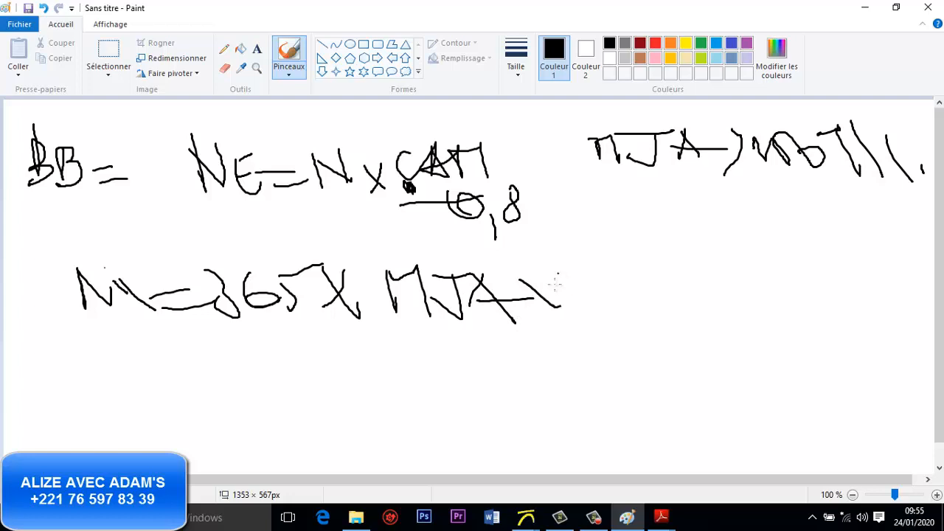
drag(558, 274, 529, 312)
mouse_move(599, 279)
mouse_down()
mouse_move(614, 279)
mouse_move(592, 293)
mouse_move(637, 303)
mouse_move(612, 259)
mouse_move(635, 309)
mouse_up()
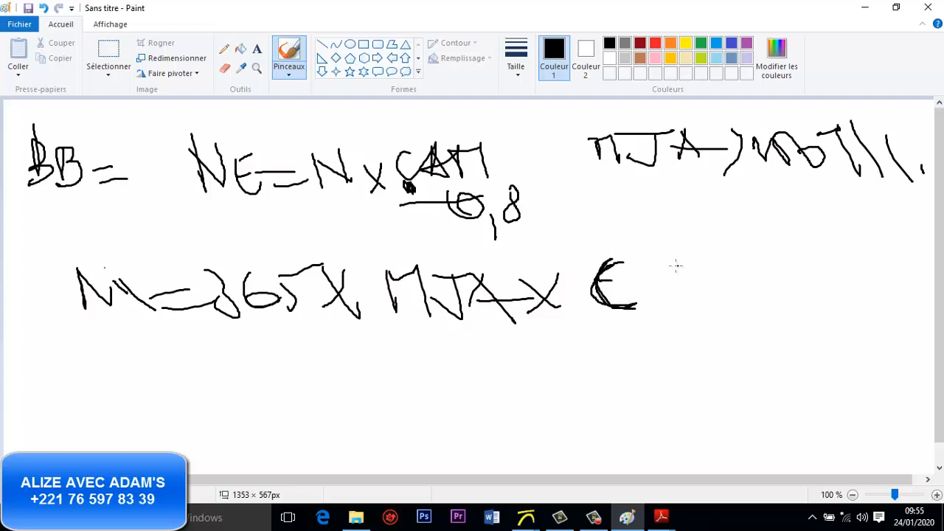
- Handwrite the expression for C as a fraction: (1 + growth rate) to the power P, minus 1, over the growth rate
mouse_move(664, 279)
mouse_down()
mouse_move(687, 279)
mouse_move(702, 294)
mouse_up()
drag(735, 260, 753, 261)
mouse_move(753, 252)
mouse_down()
mouse_move(783, 250)
mouse_move(779, 272)
mouse_up()
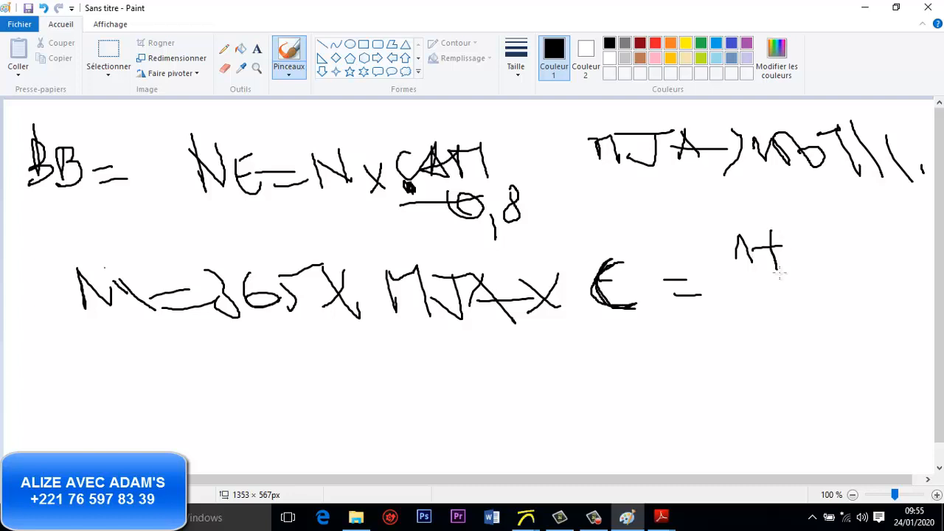
drag(812, 242, 819, 273)
mouse_move(846, 221)
mouse_down()
mouse_move(848, 258)
mouse_move(813, 280)
mouse_up()
drag(730, 225, 763, 296)
mouse_move(857, 199)
mouse_down()
mouse_move(865, 218)
mouse_move(869, 210)
mouse_up()
mouse_move(857, 262)
mouse_down()
mouse_move(885, 262)
mouse_move(922, 292)
mouse_up()
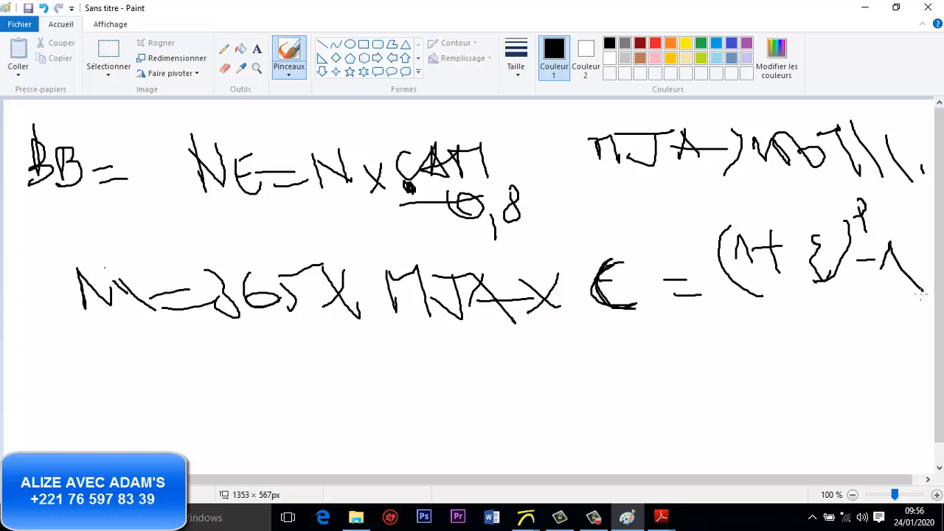
drag(725, 298, 917, 286)
mouse_move(809, 312)
mouse_down()
mouse_move(780, 323)
mouse_move(822, 348)
mouse_up()
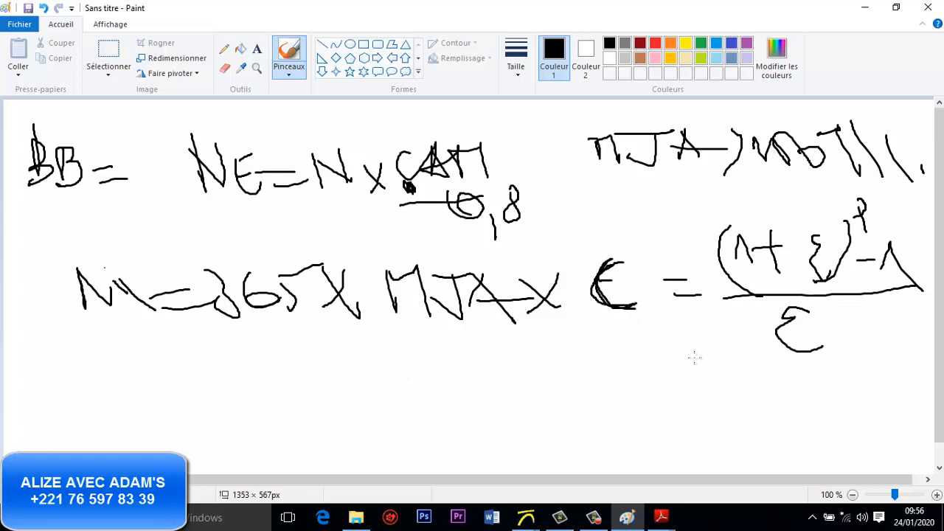
- Handwrite the value "= 18,59" below the fraction for C
drag(670, 355, 696, 355)
mouse_move(680, 371)
mouse_down()
mouse_move(708, 372)
mouse_move(737, 342)
mouse_move(745, 366)
mouse_move(787, 378)
mouse_up()
mouse_move(792, 367)
mouse_down()
mouse_move(805, 374)
mouse_move(802, 385)
mouse_up()
mouse_move(822, 364)
mouse_down()
mouse_move(838, 363)
mouse_move(837, 375)
mouse_up()
mouse_move(807, 340)
mouse_down()
mouse_move(833, 332)
mouse_move(867, 345)
mouse_move(847, 371)
mouse_up()
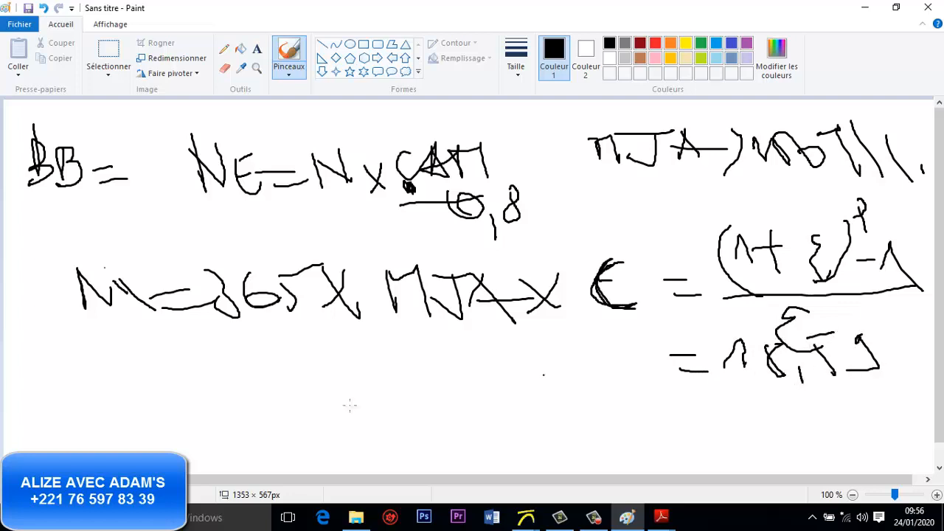
- Handwrite the numeric calculation "N = 365 x 750 x 18,59" below the cumulative traffic formula
mouse_move(49, 352)
mouse_down()
mouse_move(52, 387)
mouse_move(76, 359)
mouse_move(111, 371)
mouse_up()
mouse_move(107, 382)
mouse_down()
mouse_move(131, 381)
mouse_move(158, 404)
mouse_up()
drag(194, 370, 186, 385)
drag(213, 372, 218, 397)
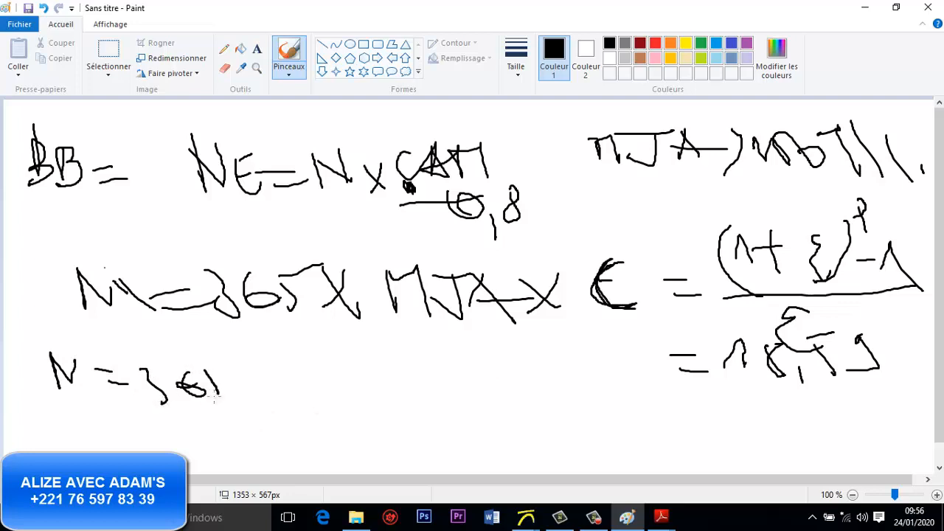
mouse_move(212, 363)
mouse_down()
mouse_move(244, 363)
mouse_move(277, 401)
mouse_up()
drag(281, 377, 263, 408)
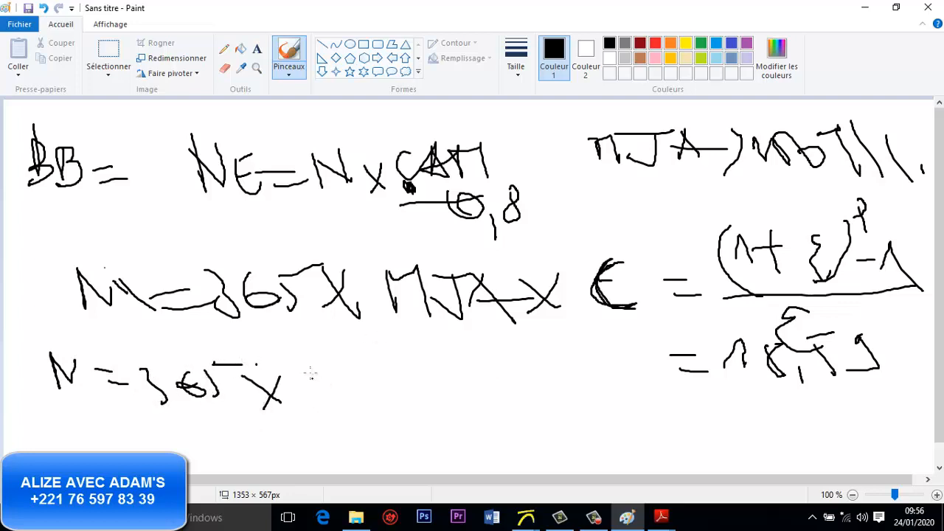
drag(294, 376, 351, 362)
mouse_move(317, 365)
mouse_down()
mouse_move(319, 410)
mouse_move(340, 407)
mouse_up()
mouse_move(355, 362)
mouse_down()
mouse_move(369, 399)
mouse_move(414, 410)
mouse_up()
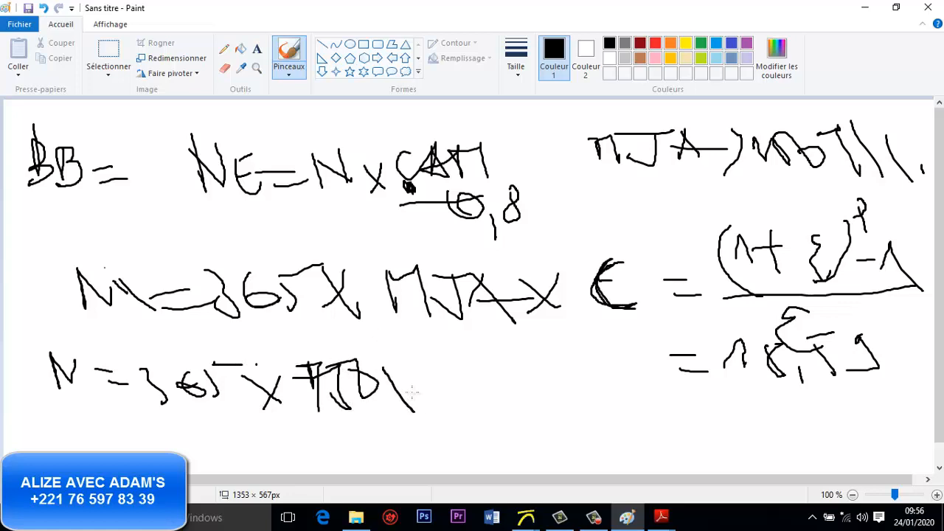
drag(412, 378, 383, 413)
mouse_move(423, 371)
mouse_down()
mouse_move(494, 426)
mouse_move(504, 378)
mouse_up()
mouse_move(491, 378)
mouse_down()
mouse_move(513, 365)
mouse_move(532, 384)
mouse_move(526, 419)
mouse_up()
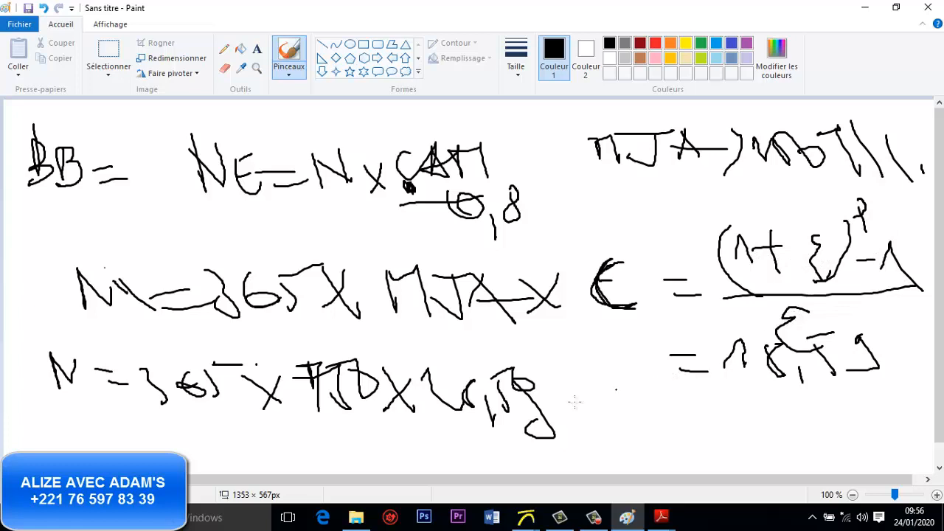
- Handwrite the result "= 5089012,5 PL" after the calculation, circle its N and underline the result
mouse_move(568, 418)
mouse_down()
mouse_move(594, 417)
mouse_move(597, 440)
mouse_up()
mouse_move(624, 402)
mouse_down()
mouse_move(620, 440)
mouse_move(687, 445)
mouse_up()
mouse_move(664, 410)
mouse_down()
mouse_move(685, 436)
mouse_move(717, 427)
mouse_move(734, 451)
mouse_up()
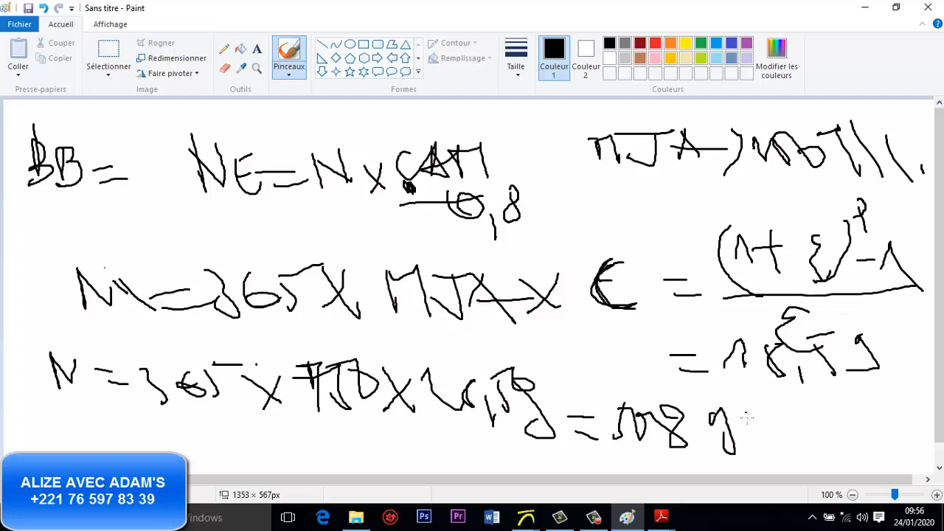
mouse_move(743, 415)
mouse_down()
mouse_move(769, 417)
mouse_move(794, 447)
mouse_up()
drag(807, 411, 842, 456)
drag(853, 435, 863, 462)
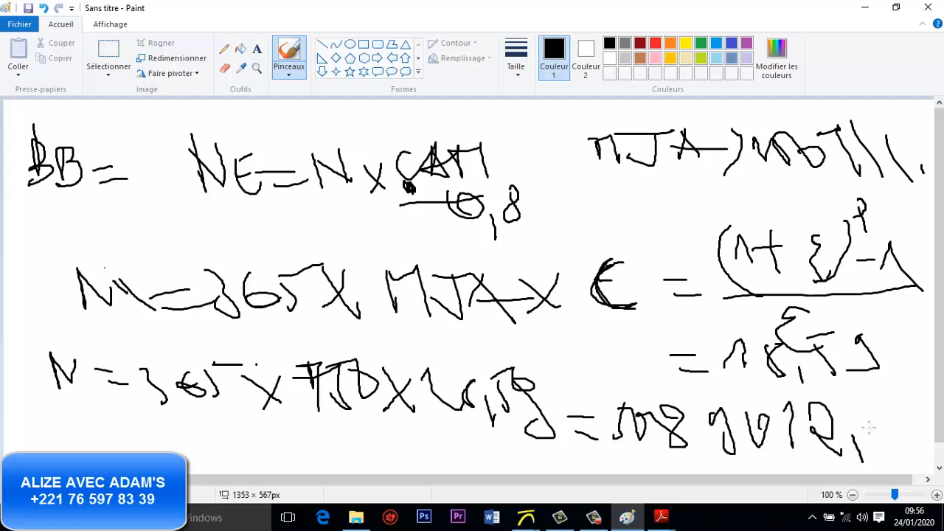
drag(867, 416, 855, 451)
mouse_move(849, 410)
mouse_down()
mouse_move(894, 407)
mouse_move(906, 465)
mouse_up()
mouse_move(874, 393)
mouse_down()
mouse_move(871, 420)
mouse_move(903, 433)
mouse_move(912, 416)
mouse_up()
drag(915, 407, 928, 441)
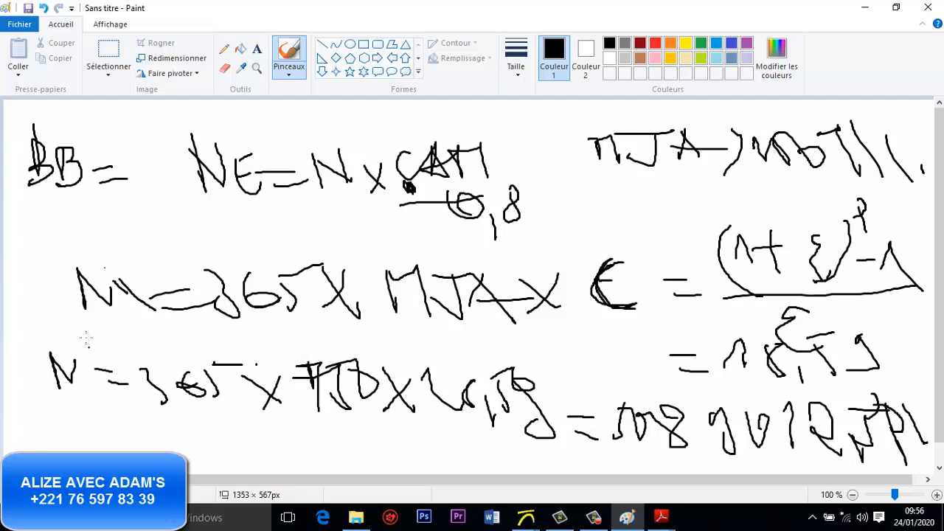
mouse_move(86, 338)
mouse_down()
mouse_move(109, 361)
mouse_move(74, 341)
mouse_up()
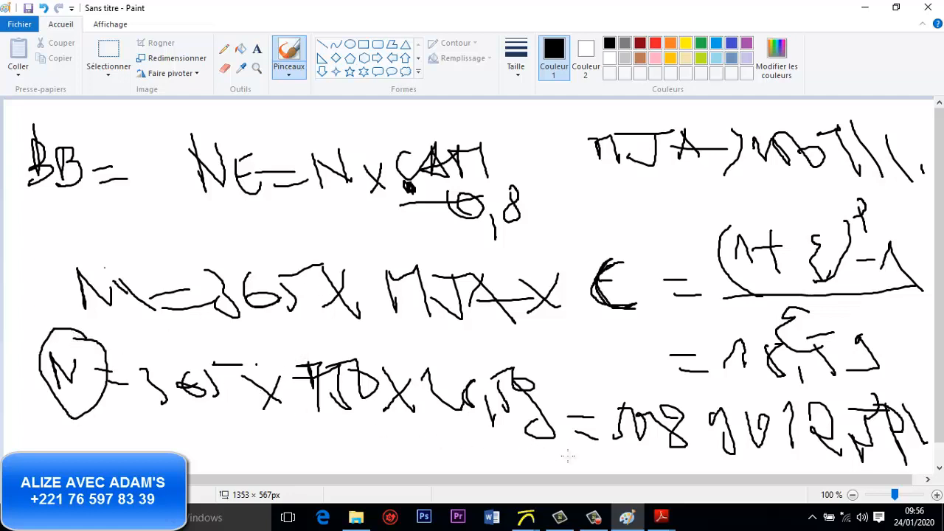
drag(645, 465, 878, 472)
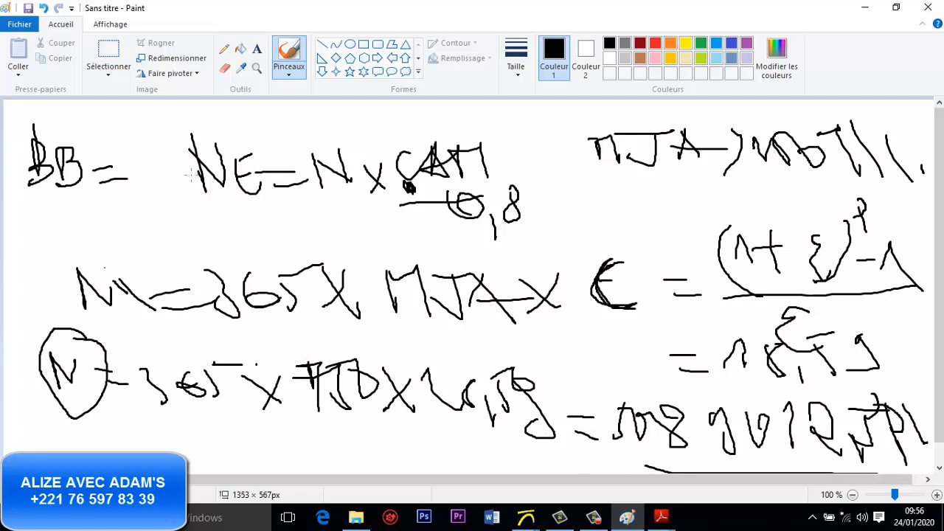
- Replace the current drawing with a new blank canvas
click(19, 24)
click(72, 57)
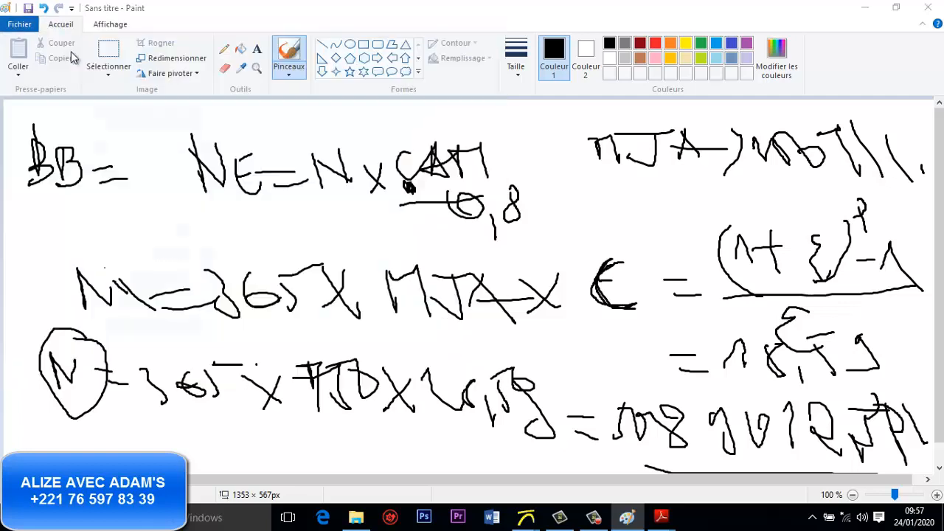
click(475, 268)
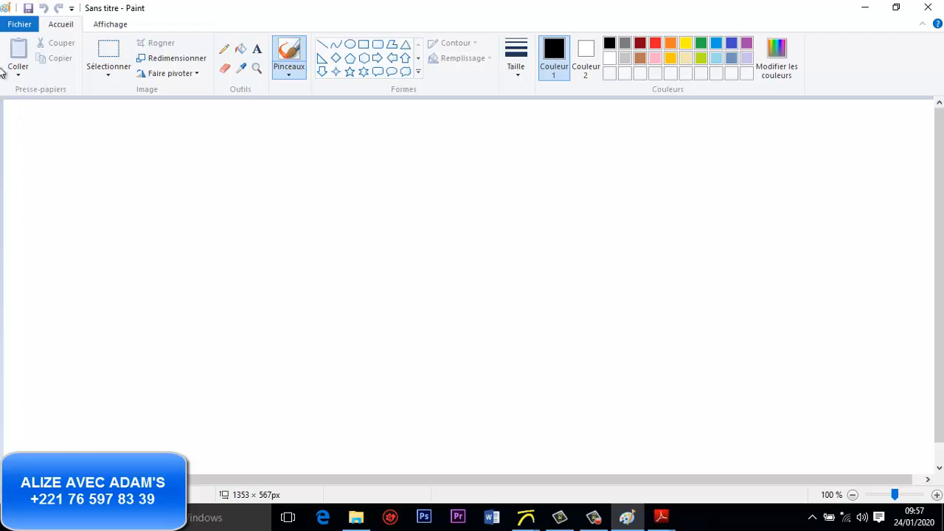
- Handwrite the equivalent traffic formula "NE = N x CAM =" across the upper part of the blank canvas
mouse_move(26, 113)
mouse_down()
mouse_move(51, 158)
mouse_move(53, 114)
mouse_up()
mouse_move(60, 119)
mouse_down()
mouse_move(84, 152)
mouse_move(84, 135)
mouse_move(127, 162)
mouse_move(147, 161)
mouse_up()
drag(126, 160, 156, 156)
mouse_move(109, 149)
mouse_down()
mouse_move(154, 151)
mouse_move(163, 163)
mouse_move(211, 174)
mouse_up()
mouse_move(221, 147)
mouse_down()
mouse_move(253, 175)
mouse_move(244, 180)
mouse_up()
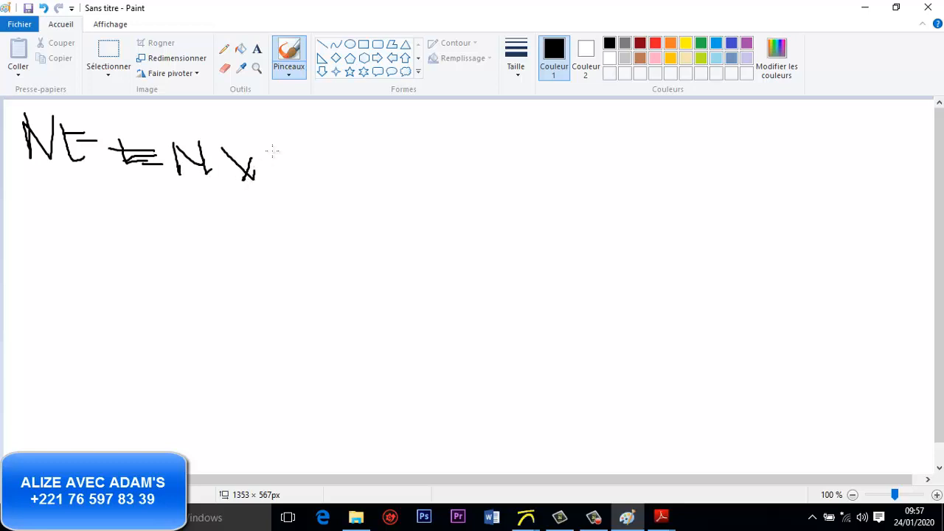
drag(273, 151, 294, 177)
mouse_move(281, 145)
mouse_down()
mouse_move(292, 174)
mouse_move(316, 186)
mouse_move(354, 167)
mouse_move(380, 168)
mouse_up()
mouse_move(415, 143)
mouse_down()
mouse_move(398, 143)
mouse_move(421, 171)
mouse_up()
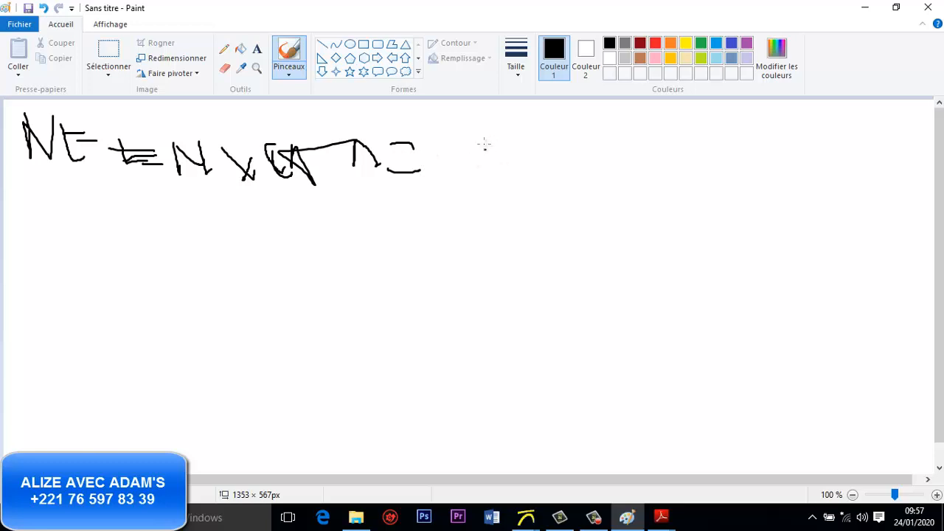
- Handwrite the value 4071210 with its standard-axle unit after the NE formula and underline the whole line
mouse_move(481, 125)
mouse_down()
mouse_move(517, 157)
mouse_move(494, 177)
mouse_up()
mouse_move(524, 148)
mouse_down()
mouse_move(568, 155)
mouse_move(568, 166)
mouse_up()
mouse_move(546, 148)
mouse_down()
mouse_move(587, 145)
mouse_move(617, 171)
mouse_up()
drag(623, 136, 682, 191)
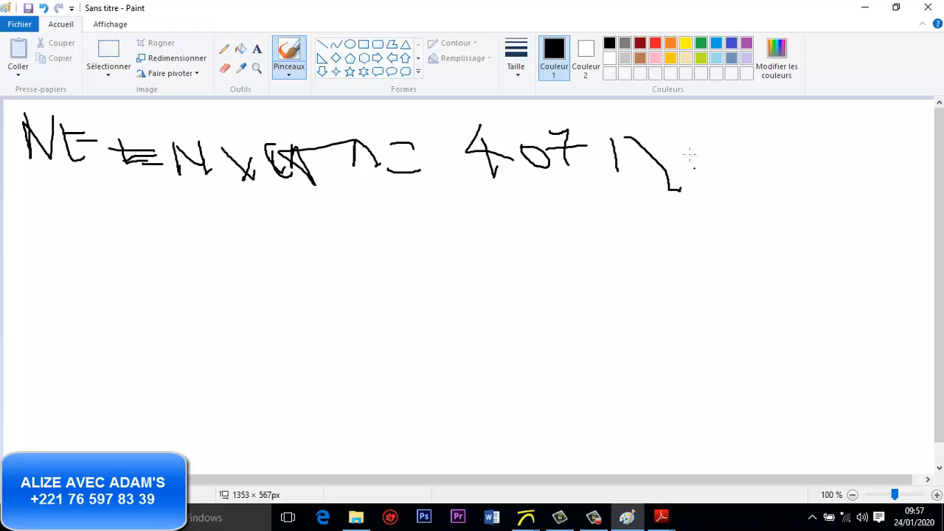
mouse_move(686, 142)
mouse_down()
mouse_move(714, 195)
mouse_move(718, 171)
mouse_up()
mouse_move(774, 150)
mouse_down()
mouse_move(794, 164)
mouse_move(790, 142)
mouse_move(788, 156)
mouse_move(832, 168)
mouse_move(905, 159)
mouse_move(928, 180)
mouse_up()
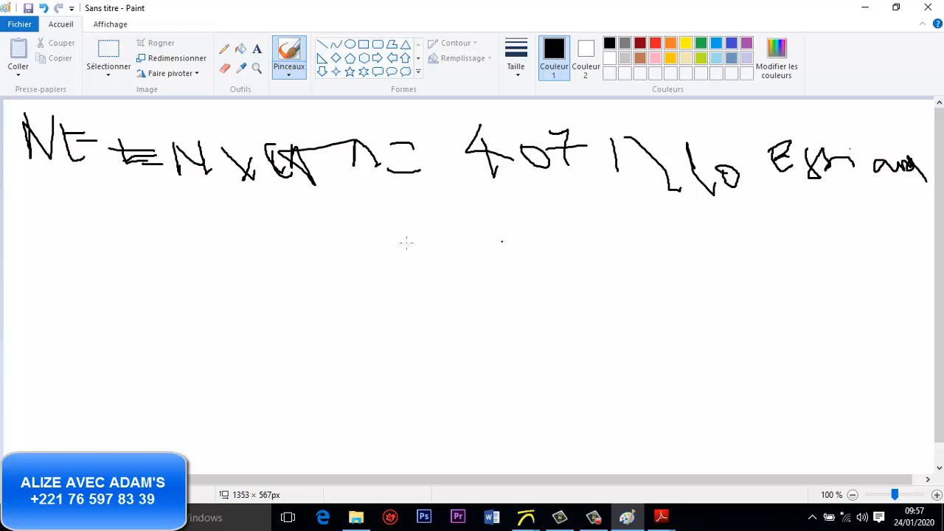
mouse_move(63, 191)
mouse_down()
mouse_move(573, 200)
mouse_move(920, 187)
mouse_up()
- Handwrite the start of the admissible strain formula below the NE line: εt,ad = ε6 (NE/10^6)^b, circling out the first symbol written
drag(260, 246, 260, 284)
mouse_move(238, 234)
mouse_down()
mouse_move(239, 270)
mouse_move(255, 230)
mouse_move(248, 236)
mouse_move(317, 248)
mouse_up()
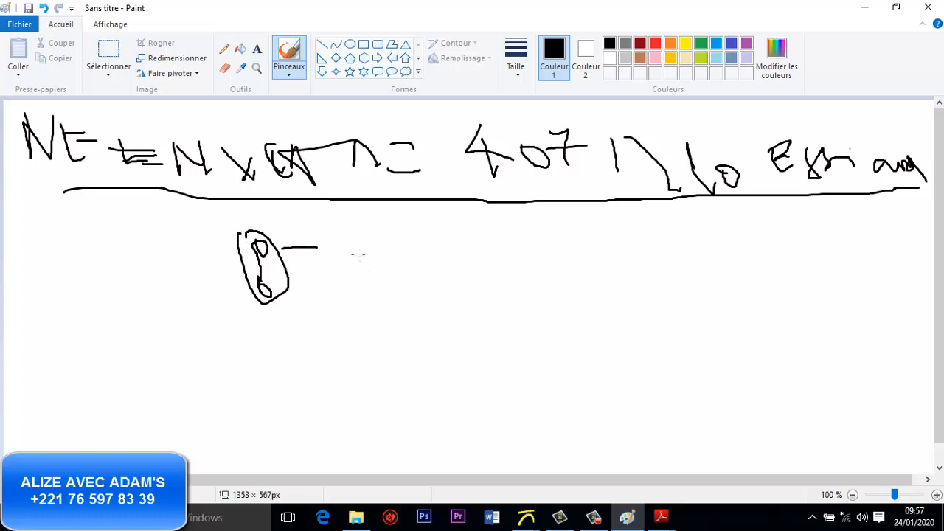
mouse_move(70, 253)
mouse_down()
mouse_move(42, 281)
mouse_move(86, 301)
mouse_move(134, 305)
mouse_up()
drag(172, 307, 200, 303)
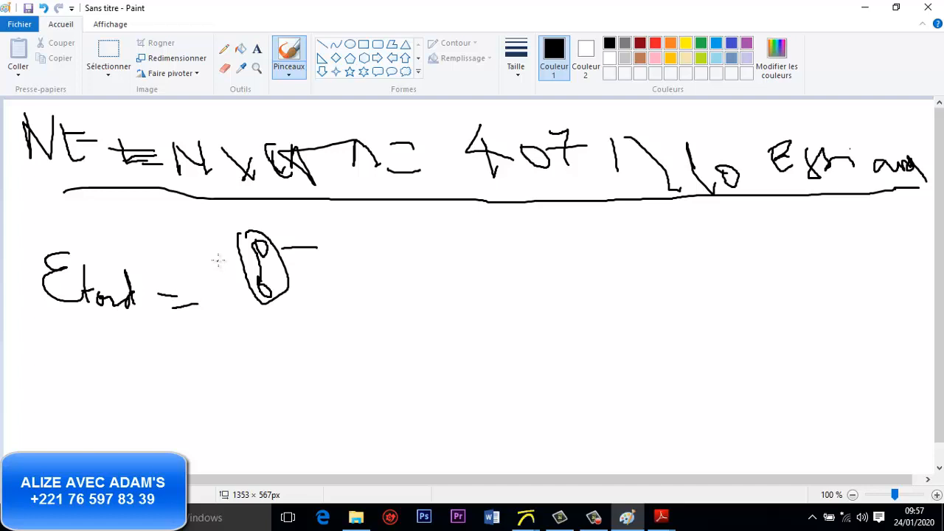
mouse_move(320, 264)
mouse_down()
mouse_move(305, 280)
mouse_move(317, 310)
mouse_move(338, 315)
mouse_up()
drag(373, 248, 369, 329)
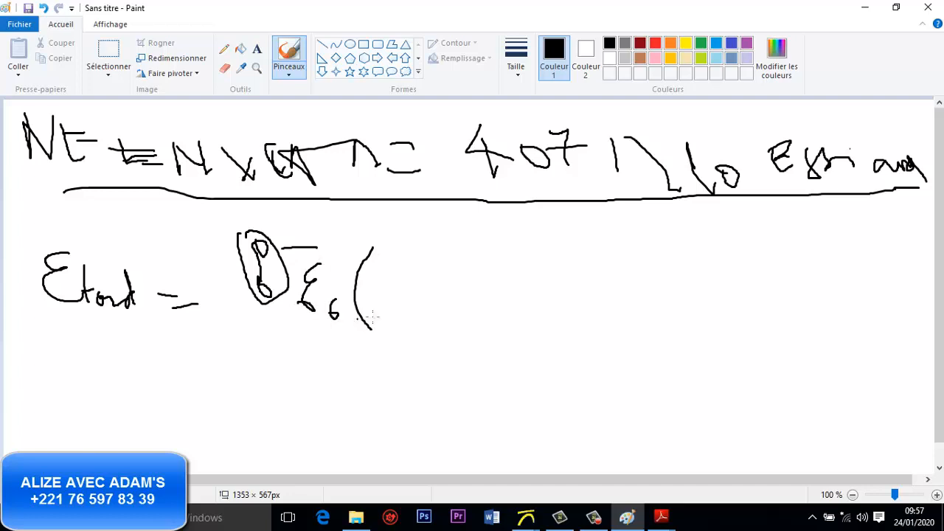
mouse_move(397, 275)
mouse_down()
mouse_move(409, 270)
mouse_move(425, 281)
mouse_move(443, 260)
mouse_move(445, 284)
mouse_move(421, 339)
mouse_up()
mouse_move(429, 294)
mouse_down()
mouse_move(441, 308)
mouse_move(447, 302)
mouse_up()
mouse_move(446, 246)
mouse_down()
mouse_move(460, 344)
mouse_move(458, 251)
mouse_move(467, 260)
mouse_up()
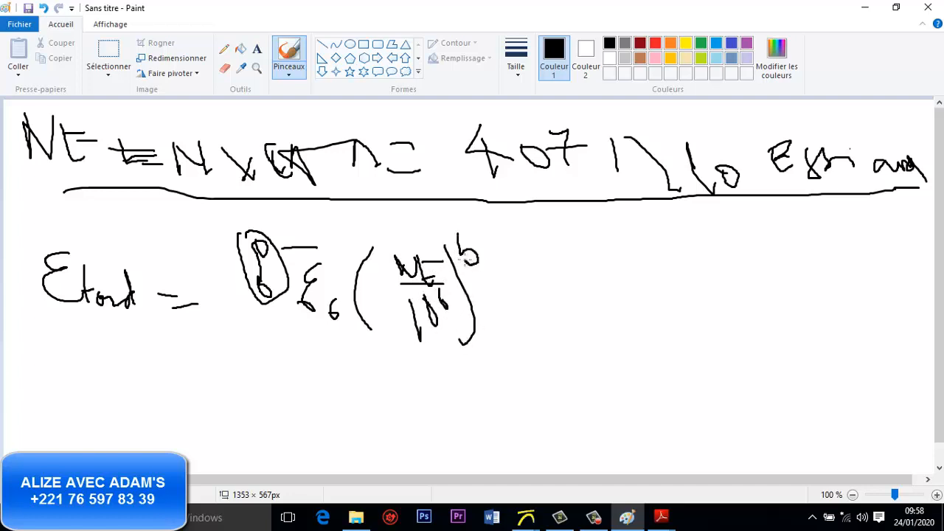
- Append the modulus ratio E(10) over E(θeq) in parentheses to the formula, raised to the power +0,5
mouse_move(529, 237)
mouse_down()
mouse_move(528, 372)
mouse_move(545, 346)
mouse_up()
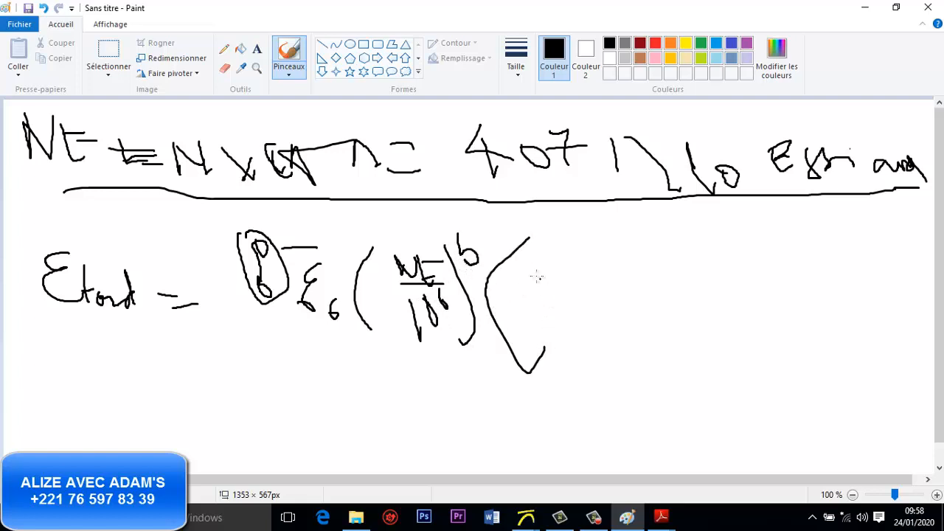
mouse_move(529, 257)
mouse_down()
mouse_move(537, 288)
mouse_move(551, 272)
mouse_up()
mouse_move(530, 261)
mouse_down()
mouse_move(532, 276)
mouse_move(565, 297)
mouse_move(583, 279)
mouse_move(596, 295)
mouse_up()
mouse_move(578, 262)
mouse_down()
mouse_move(595, 296)
mouse_move(595, 251)
mouse_move(610, 300)
mouse_move(488, 314)
mouse_move(557, 340)
mouse_move(568, 323)
mouse_up()
mouse_move(530, 338)
mouse_down()
mouse_move(583, 341)
mouse_move(578, 351)
mouse_move(590, 338)
mouse_move(596, 344)
mouse_up()
mouse_move(596, 344)
mouse_down()
mouse_move(611, 385)
mouse_move(624, 343)
mouse_up()
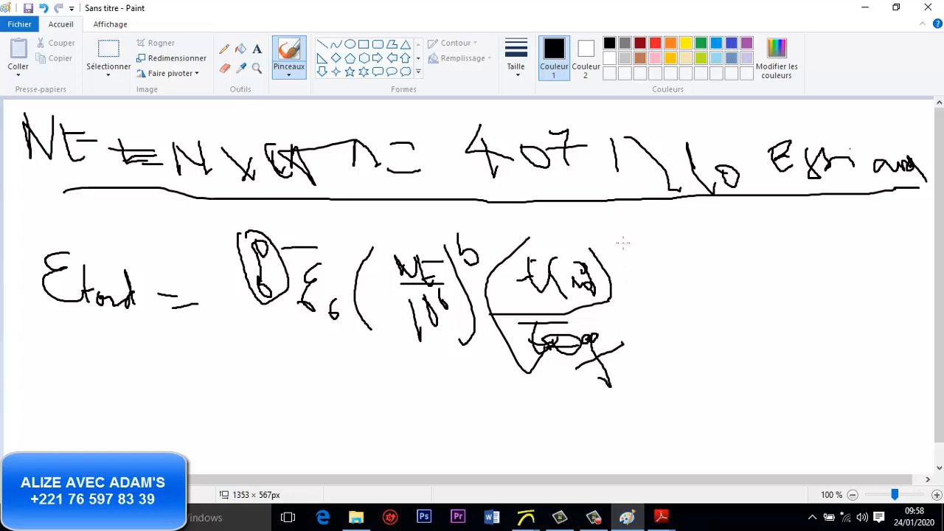
mouse_move(617, 221)
mouse_down()
mouse_move(656, 348)
mouse_move(644, 339)
mouse_up()
mouse_move(640, 239)
mouse_down()
mouse_move(675, 224)
mouse_move(697, 254)
mouse_up()
drag(687, 219, 713, 217)
drag(694, 237, 701, 240)
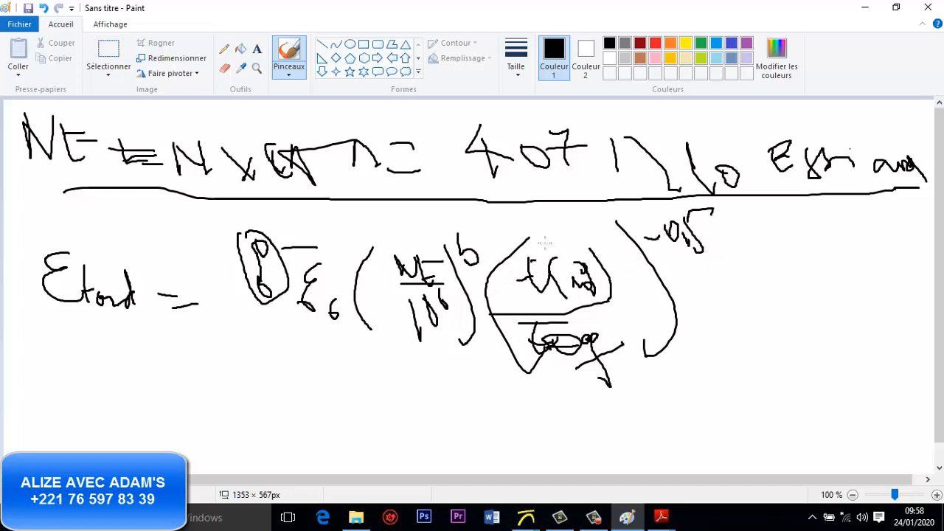
mouse_move(655, 244)
mouse_down()
mouse_move(654, 226)
mouse_move(657, 258)
mouse_up()
- Append the coefficients "x Kc x Kr x Ks" to the strain formula, retouch their letters and circle ε6
drag(687, 290, 731, 326)
mouse_move(717, 279)
mouse_down()
mouse_move(697, 310)
mouse_move(740, 289)
mouse_up()
mouse_move(749, 263)
mouse_down()
mouse_move(751, 289)
mouse_move(779, 311)
mouse_up()
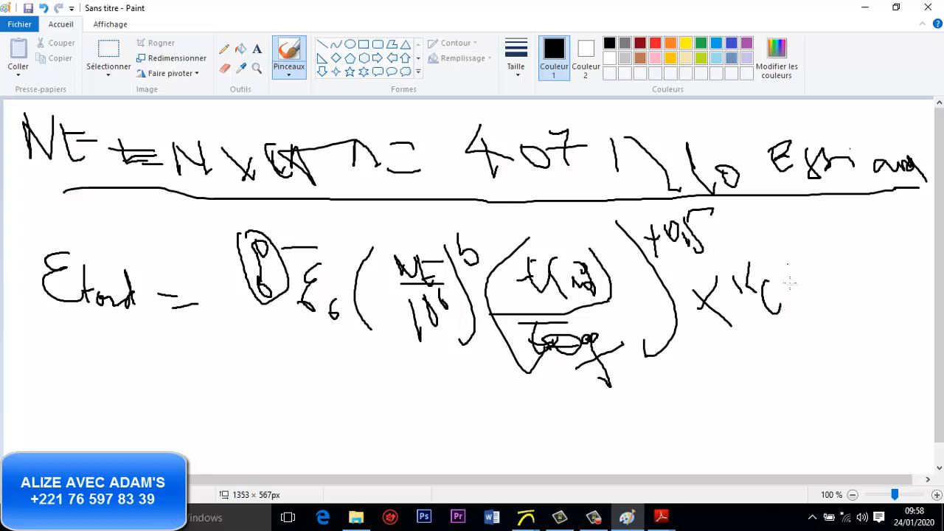
mouse_move(788, 265)
mouse_down()
mouse_move(803, 281)
mouse_move(787, 283)
mouse_move(810, 290)
mouse_move(867, 285)
mouse_move(857, 272)
mouse_move(893, 302)
mouse_move(915, 297)
mouse_up()
drag(921, 285, 938, 342)
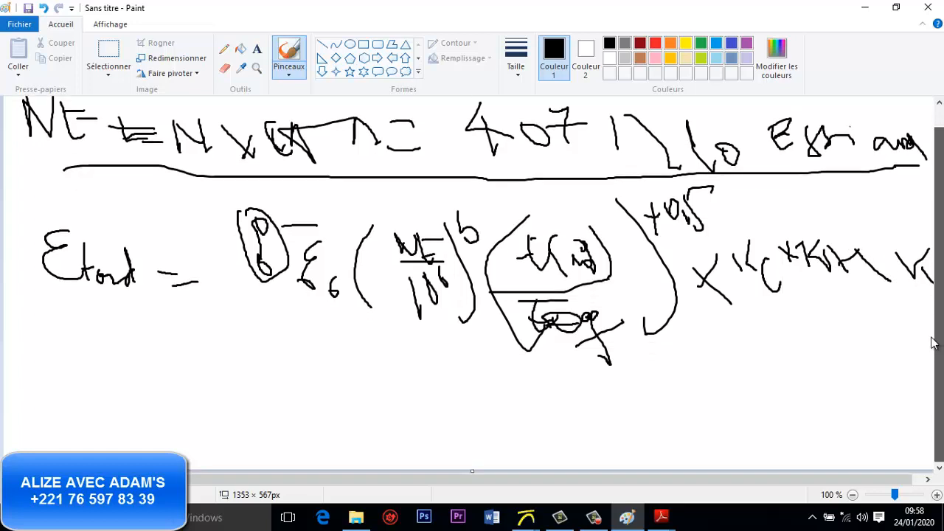
drag(921, 279, 923, 325)
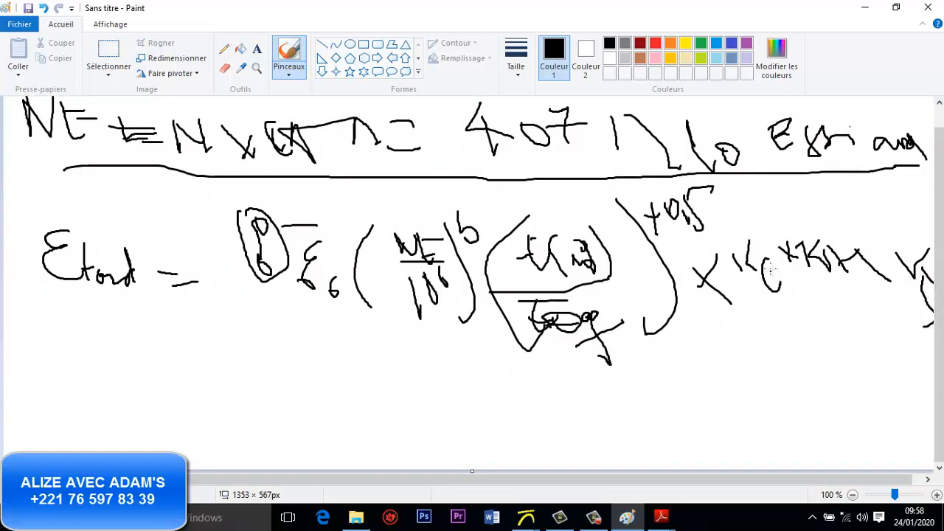
mouse_move(771, 270)
mouse_down()
mouse_move(768, 283)
mouse_move(780, 292)
mouse_up()
drag(837, 215, 893, 309)
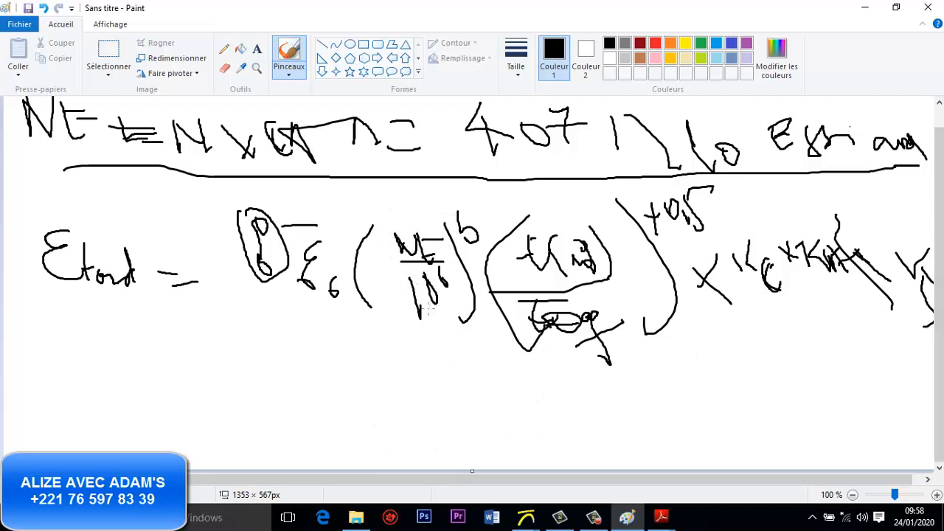
mouse_move(333, 257)
mouse_down()
mouse_move(281, 264)
mouse_move(338, 288)
mouse_move(334, 254)
mouse_up()
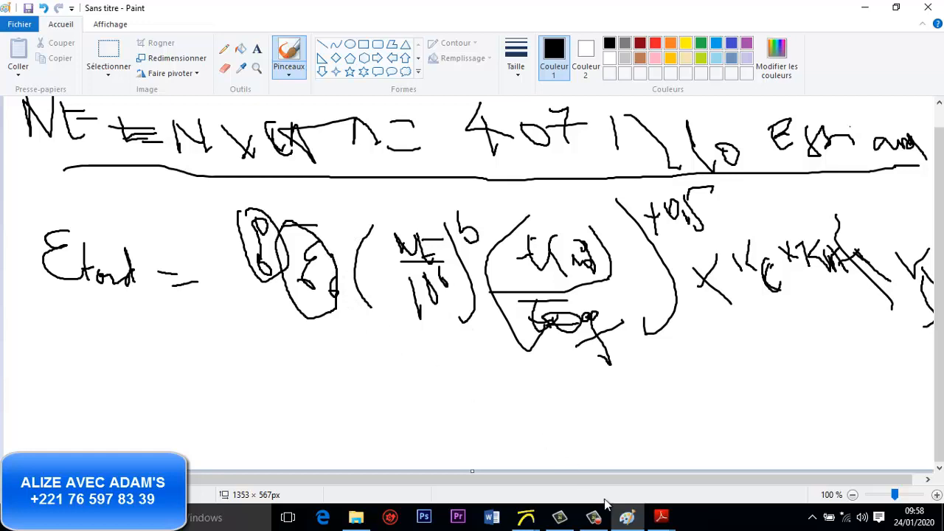
- Switch to the pavement design guide in Adobe Reader, zoom to 150% and examine the BBSG ε6 value and its power of ten
mouse_move(661, 517)
click(531, 467)
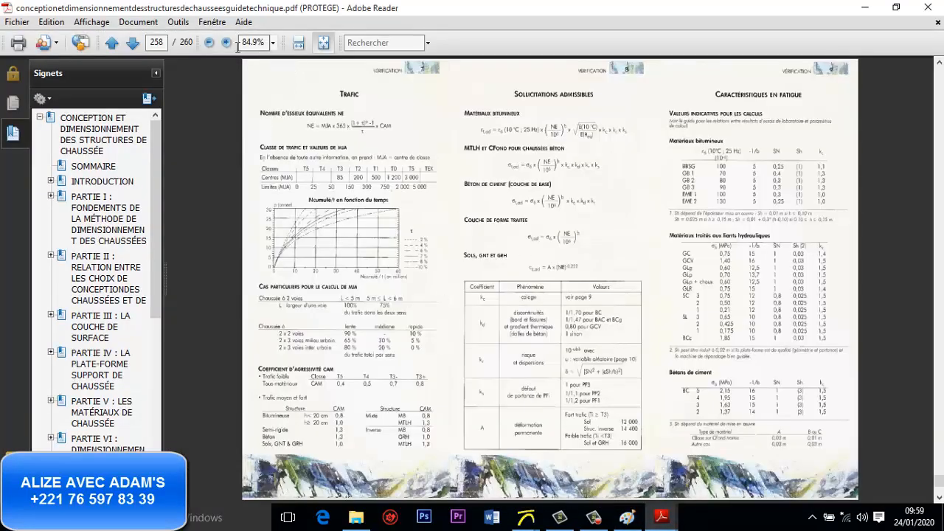
click(272, 42)
click(270, 153)
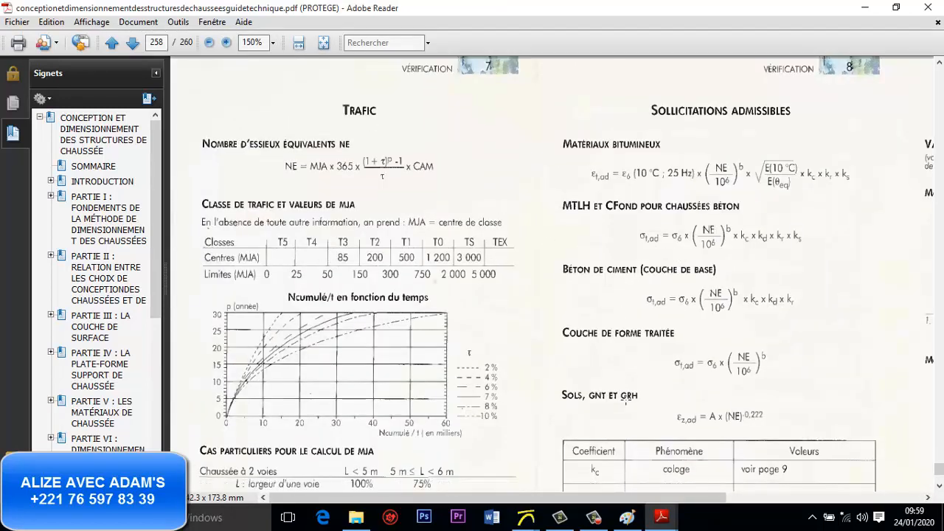
drag(590, 497, 815, 519)
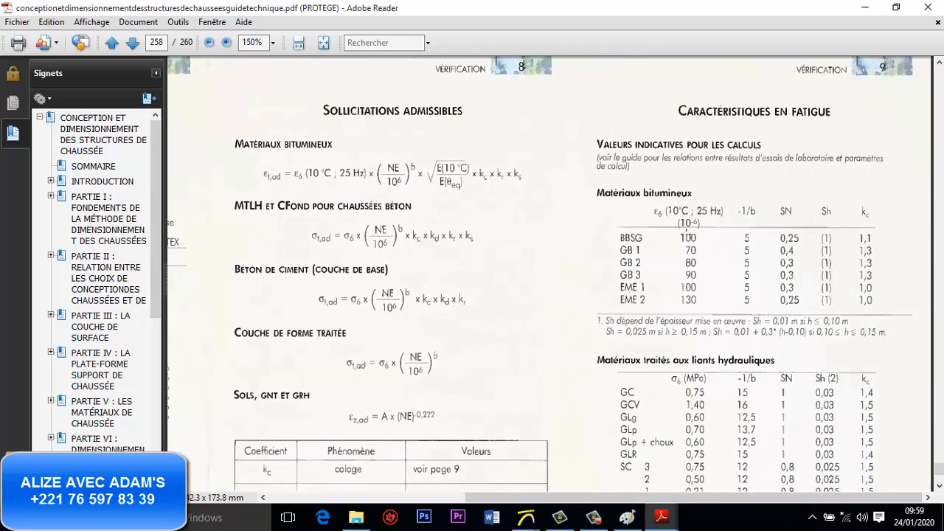
drag(676, 233, 706, 245)
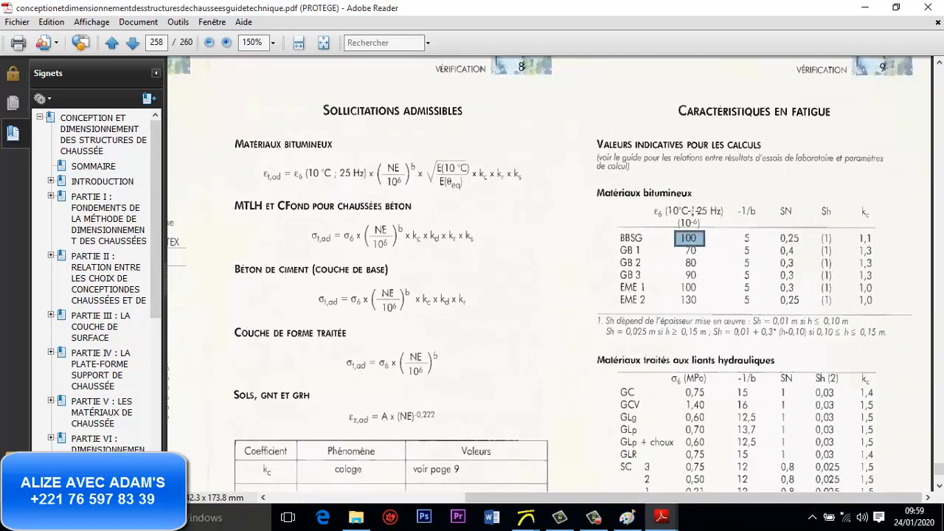
drag(678, 215, 704, 229)
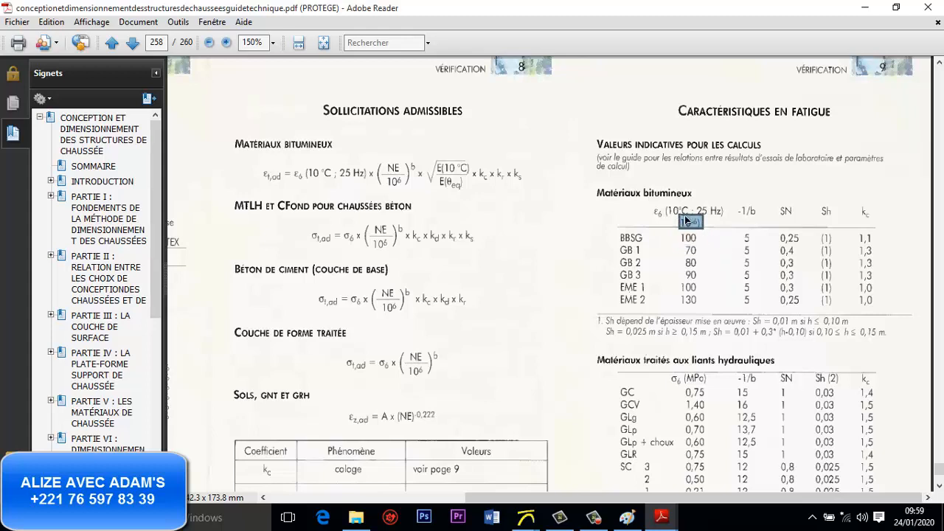
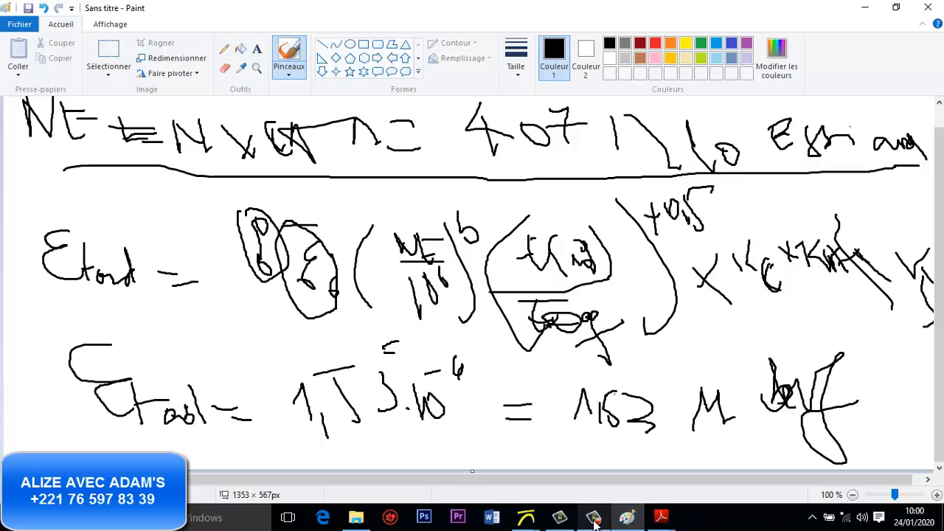
- Switch back to Alizé-Lcpc and show the results window of the structure calculation
mouse_move(595, 521)
mouse_move(526, 519)
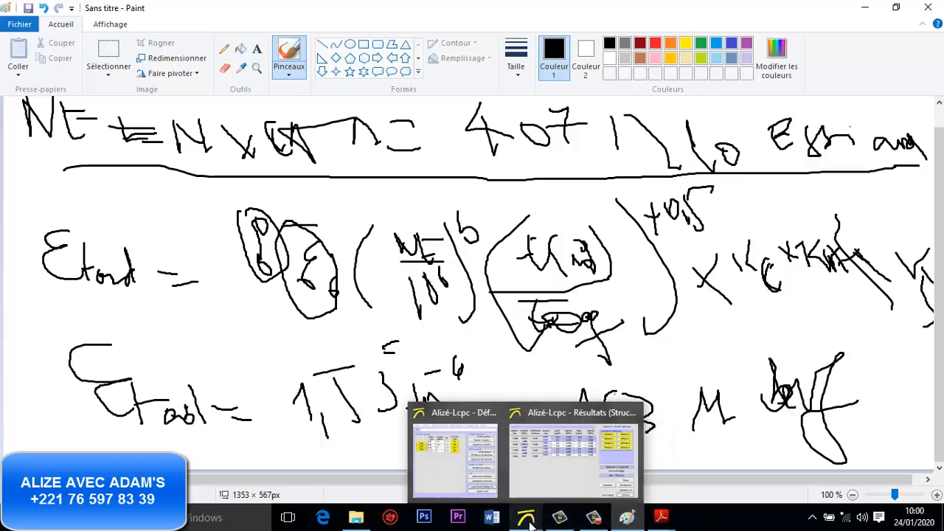
click(537, 483)
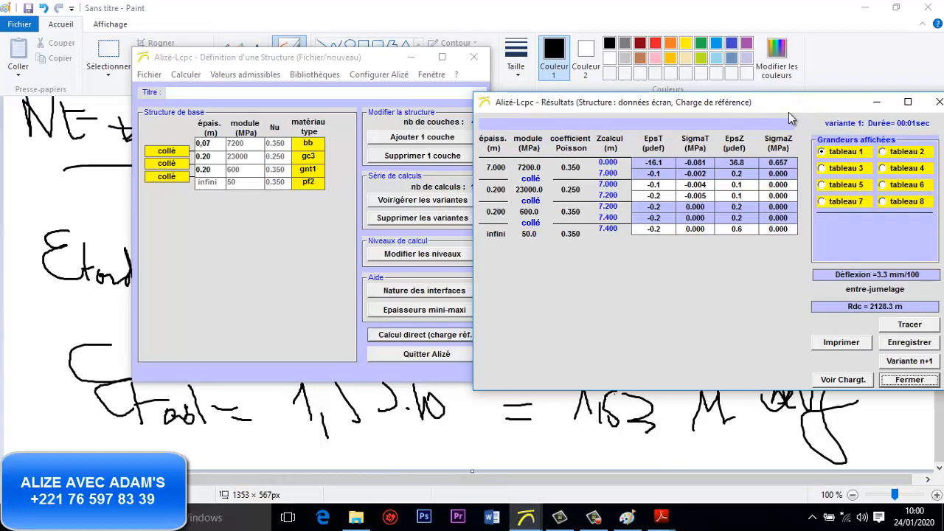
- Close the structure calculation results window and open the admissible values calculation
drag(789, 112, 638, 162)
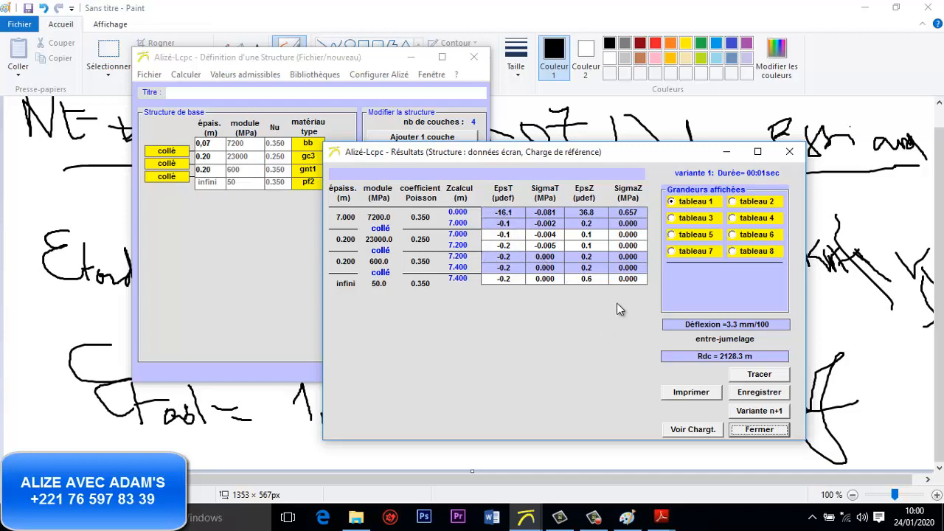
click(726, 152)
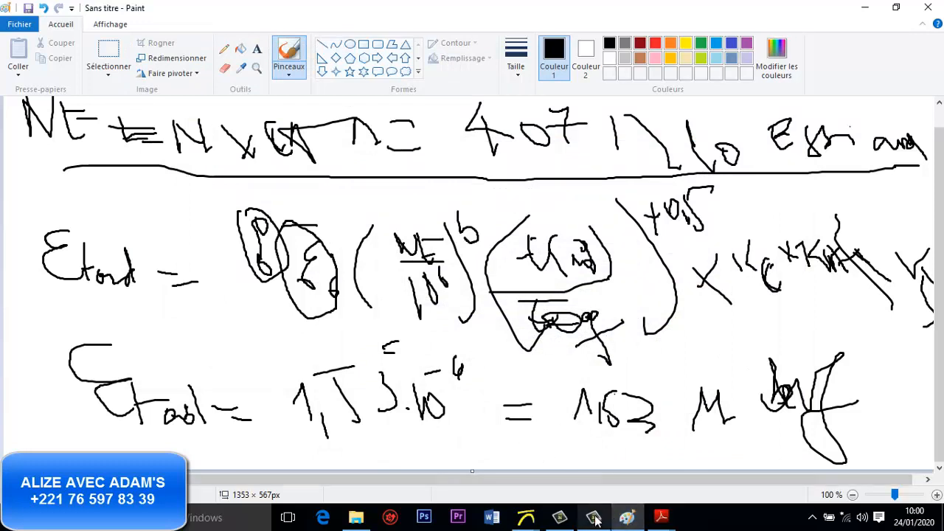
mouse_move(528, 518)
click(539, 479)
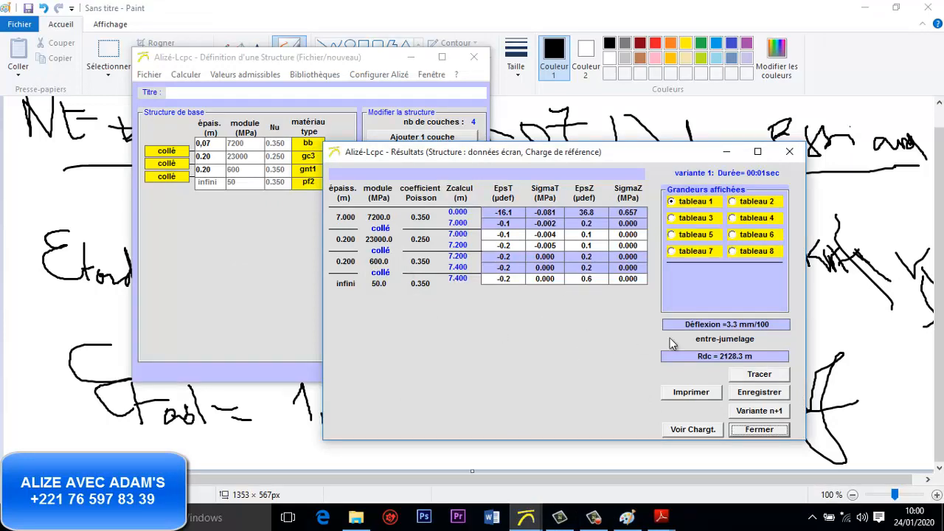
click(760, 435)
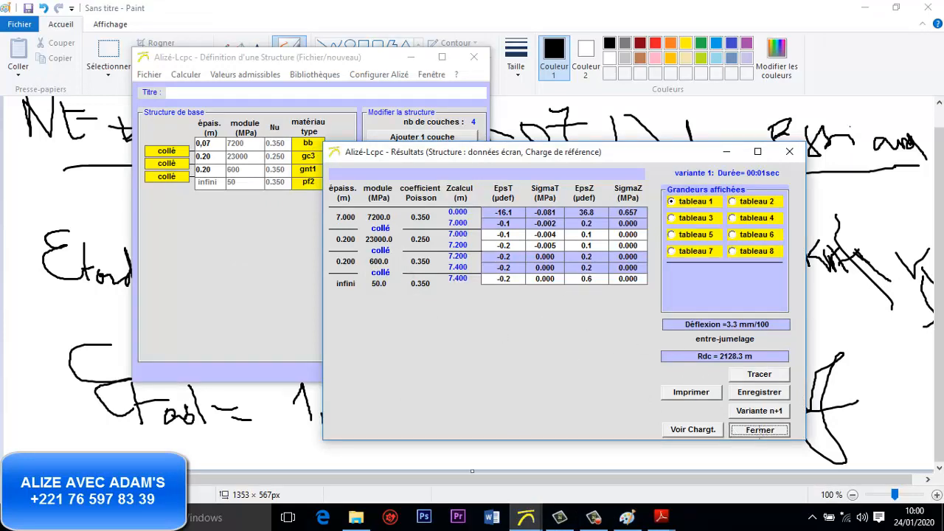
click(245, 74)
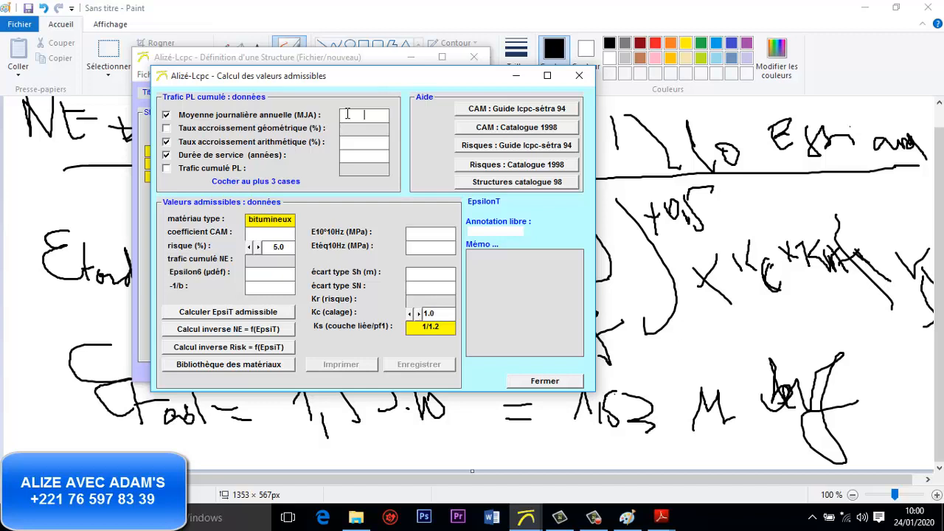
- Enter the heavy traffic data: MJA of 750, geometric growth rate of 3 % and service life of 15 years
text(750)
click(166, 127)
click(364, 128)
text(3)
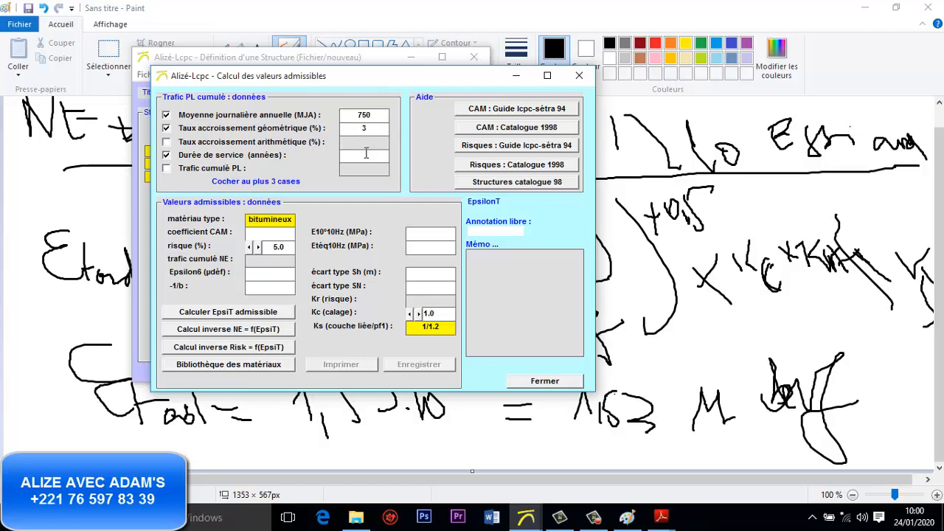
click(365, 155)
text(15)
drag(408, 83, 595, 51)
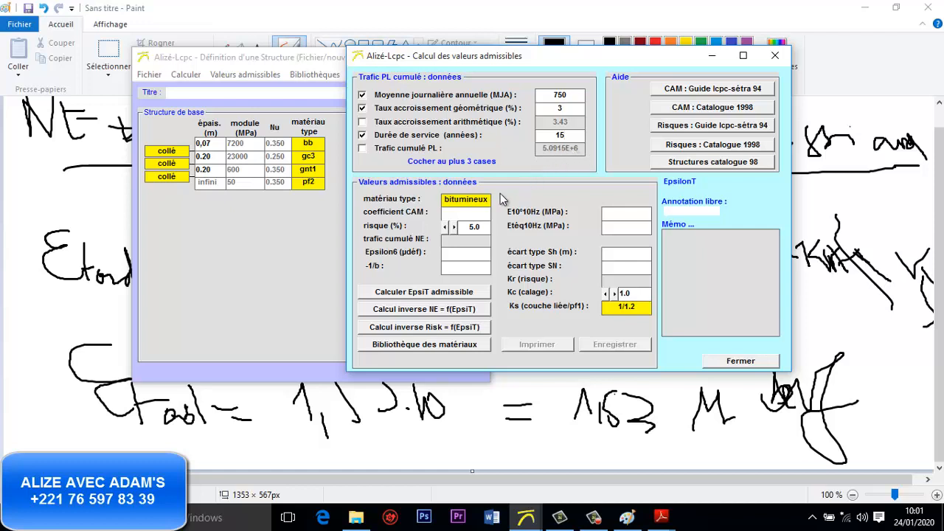
- Keep the material type as bitumineux and transfer the VRS CAM coefficient 0.8 for bituminous structures from the Catalogue 1998
click(483, 203)
click(496, 202)
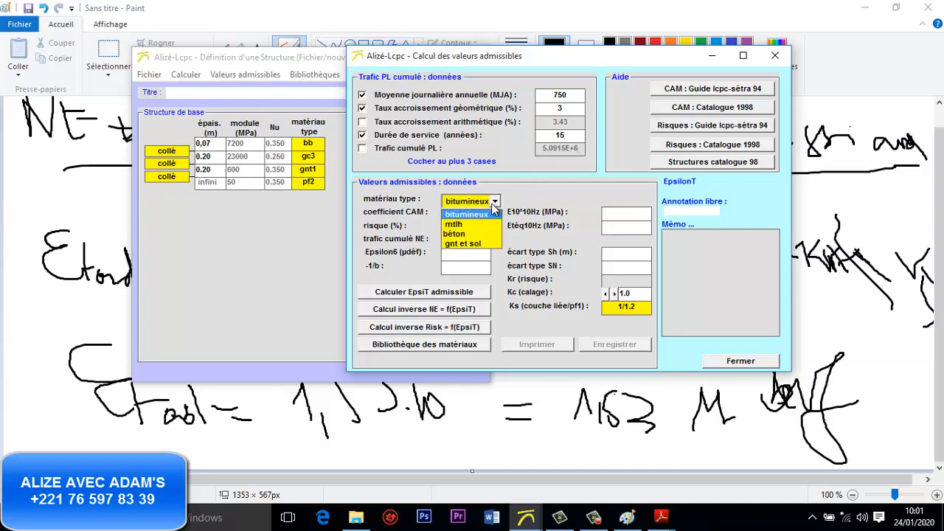
click(476, 214)
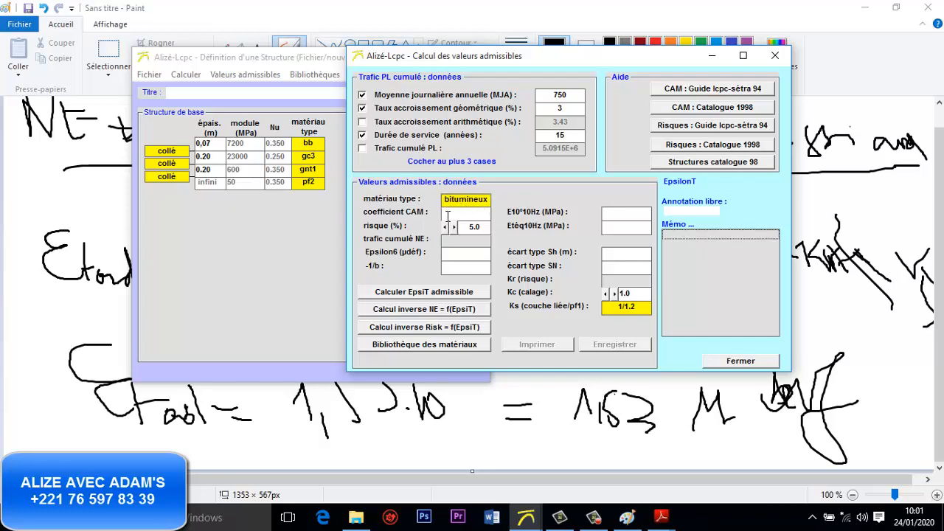
click(695, 109)
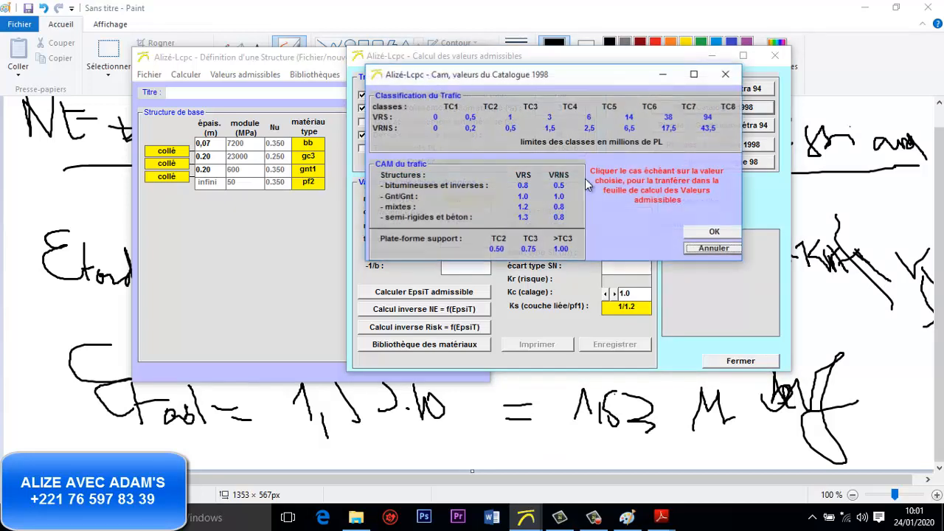
drag(601, 88, 722, 149)
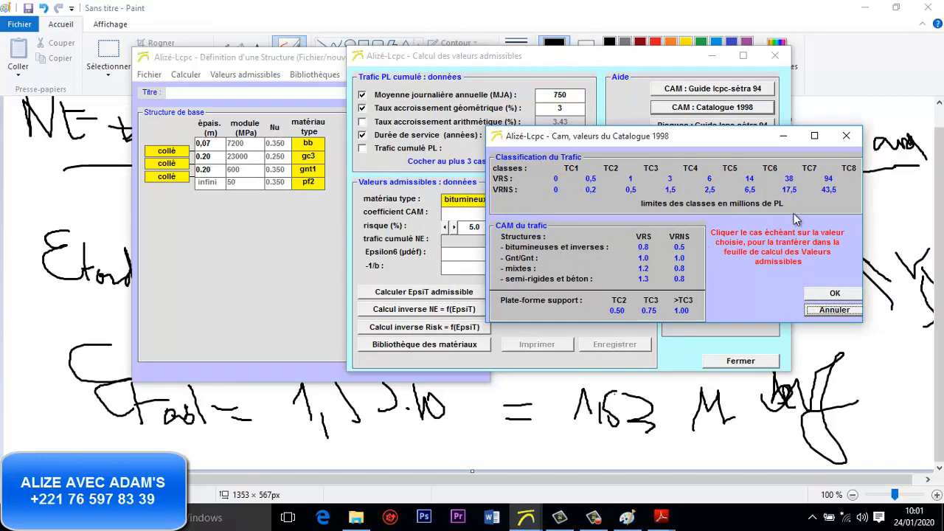
click(643, 247)
click(818, 294)
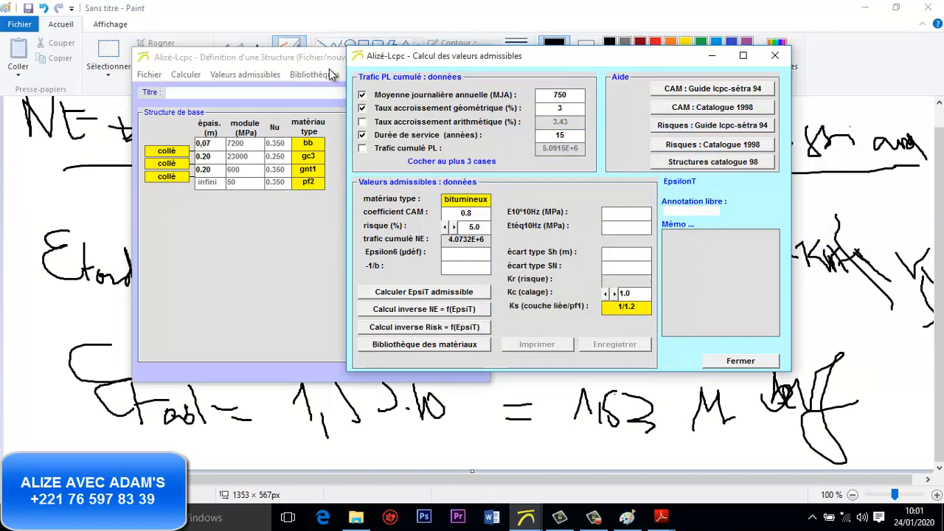
- Load the standard bb material from the bituminous materials library into the admissible values calculation
drag(504, 58, 594, 203)
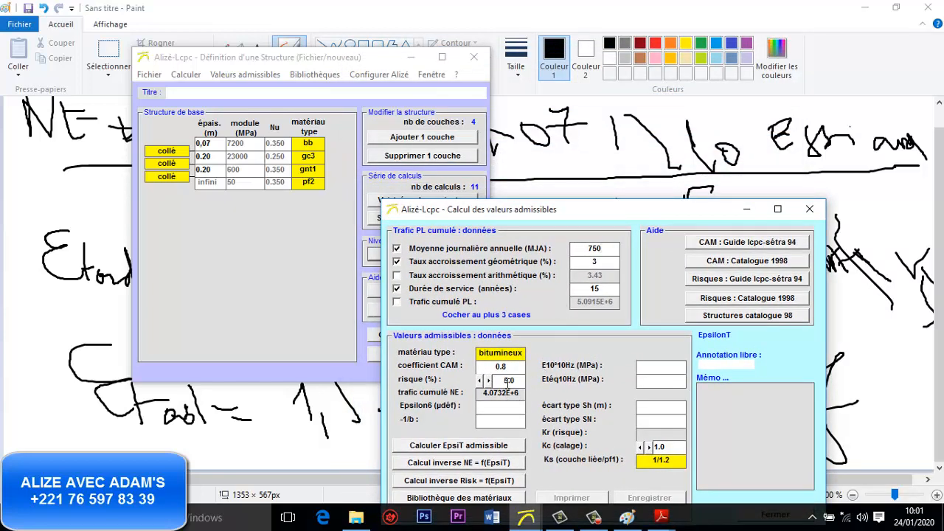
drag(605, 219, 571, 80)
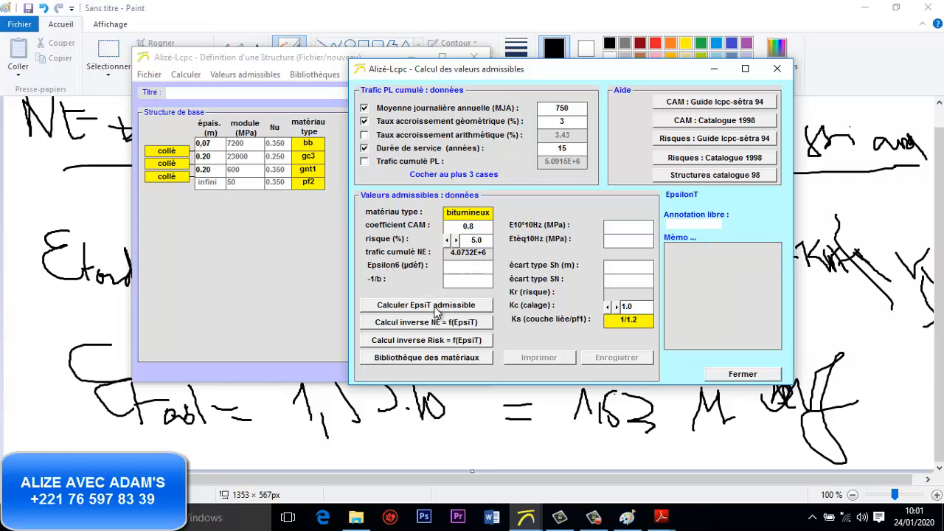
click(431, 357)
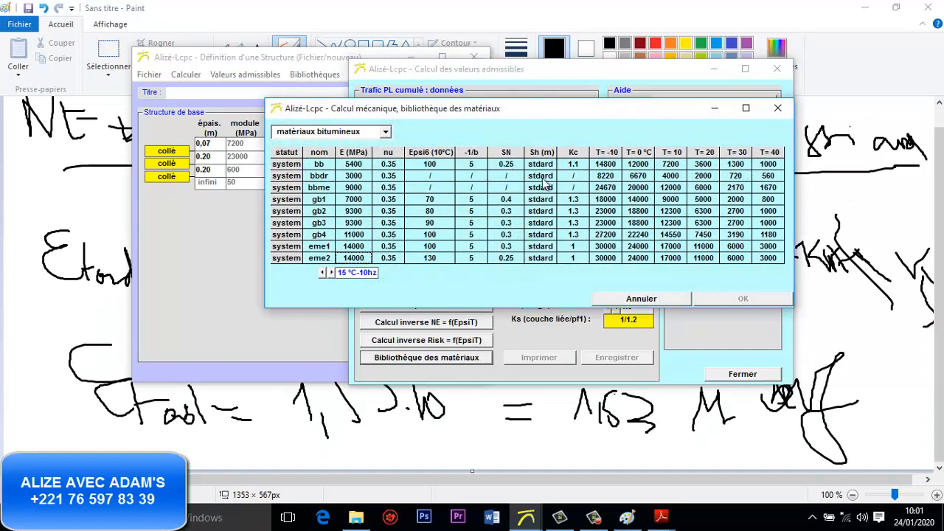
click(432, 168)
click(434, 168)
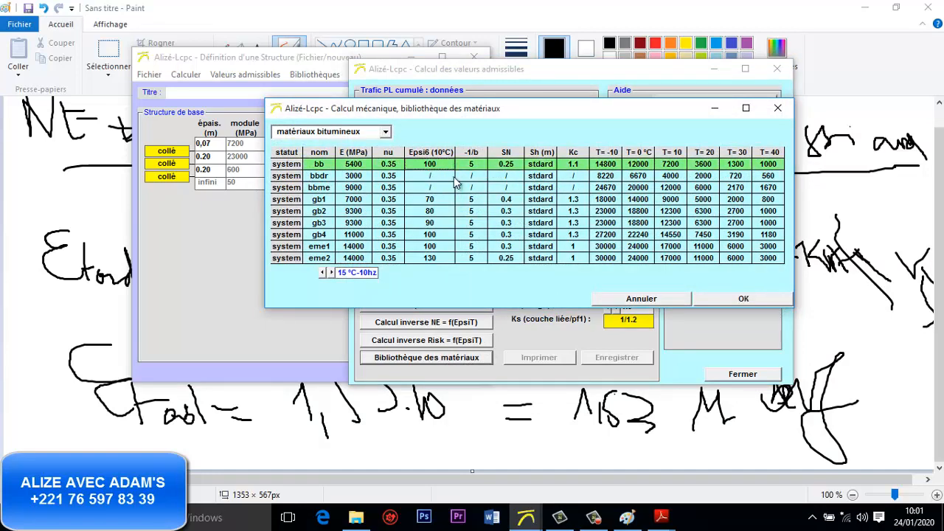
click(742, 299)
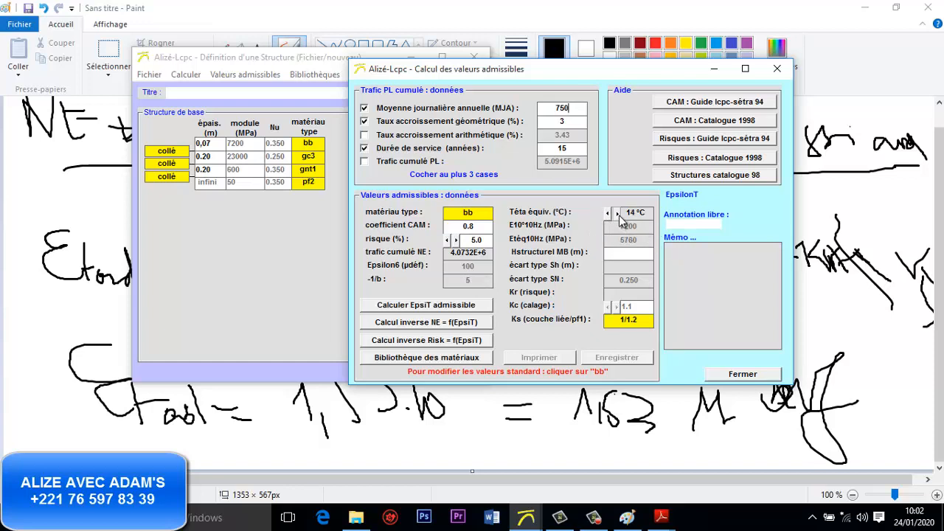
- Raise the equivalent temperature of the bb material to 30 °C
click(618, 213)
click(617, 214)
click(618, 214)
click(618, 214)
click(618, 214)
click(618, 214)
- Switch to the pavement design guide in Adobe Reader and check the BBSG moduli at 10 °C and 30 °C against the Alizé-Lcpc fields
mouse_move(658, 521)
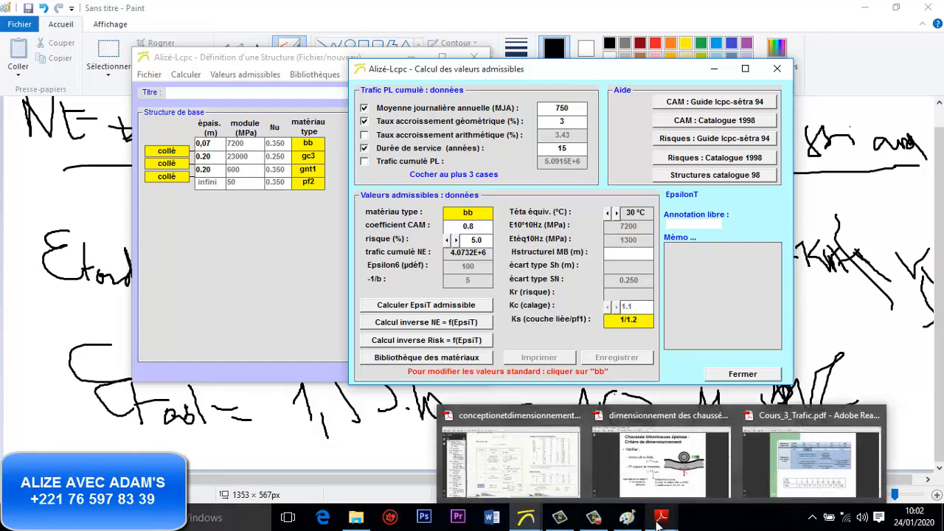
click(537, 469)
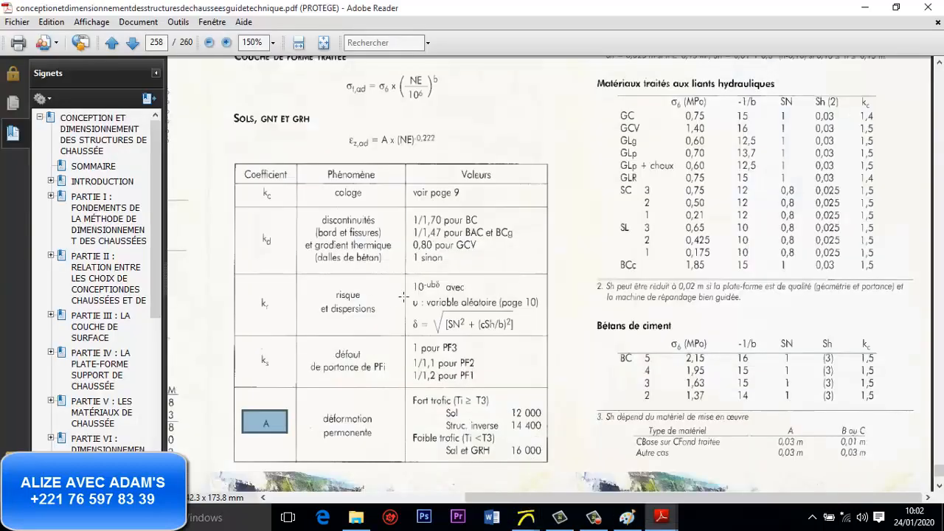
scroll(706, 216, up, 5)
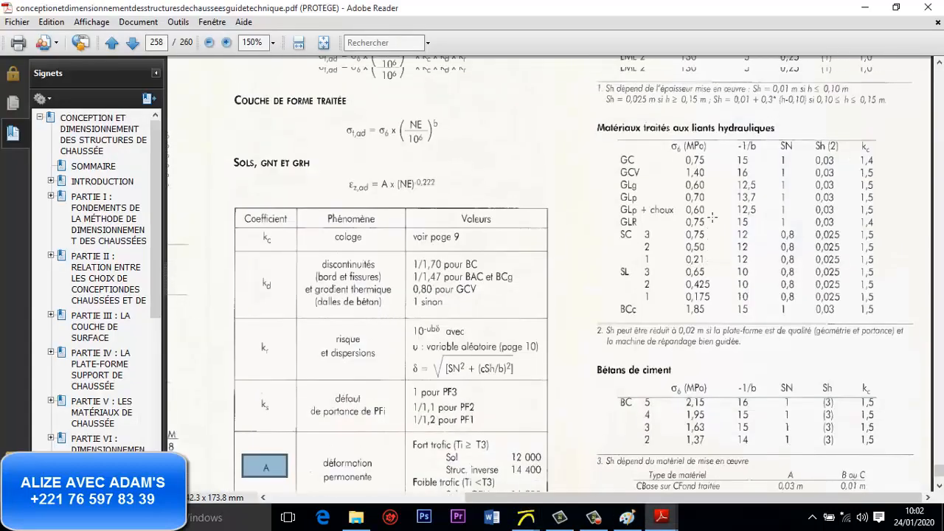
scroll(712, 216, up, 6)
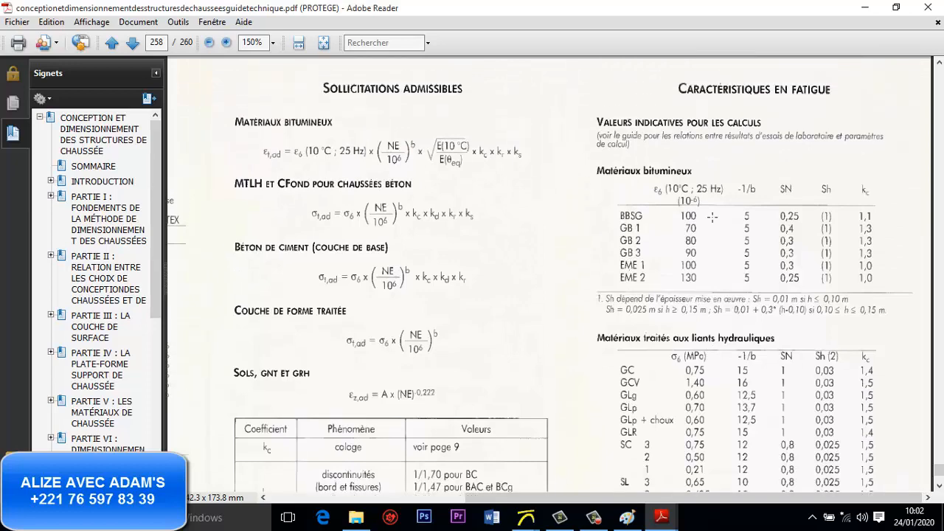
scroll(712, 217, up, 6)
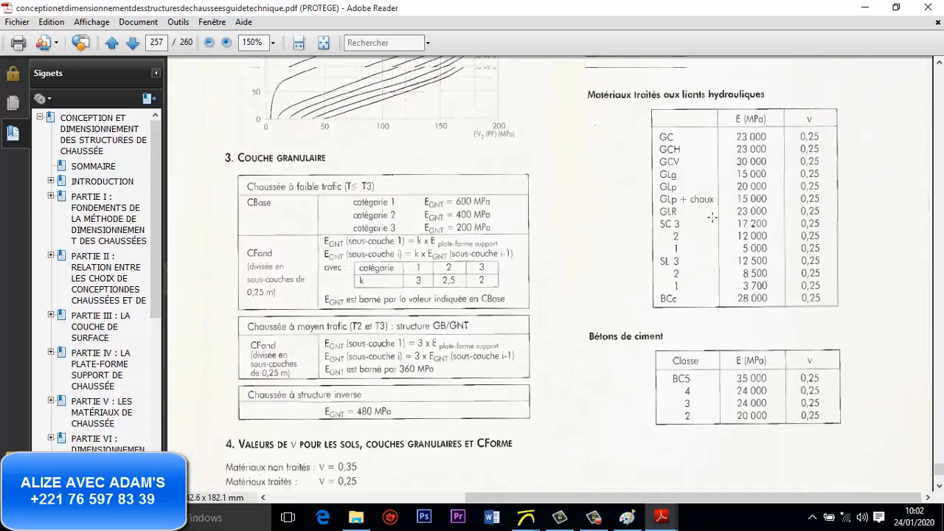
scroll(712, 216, up, 3)
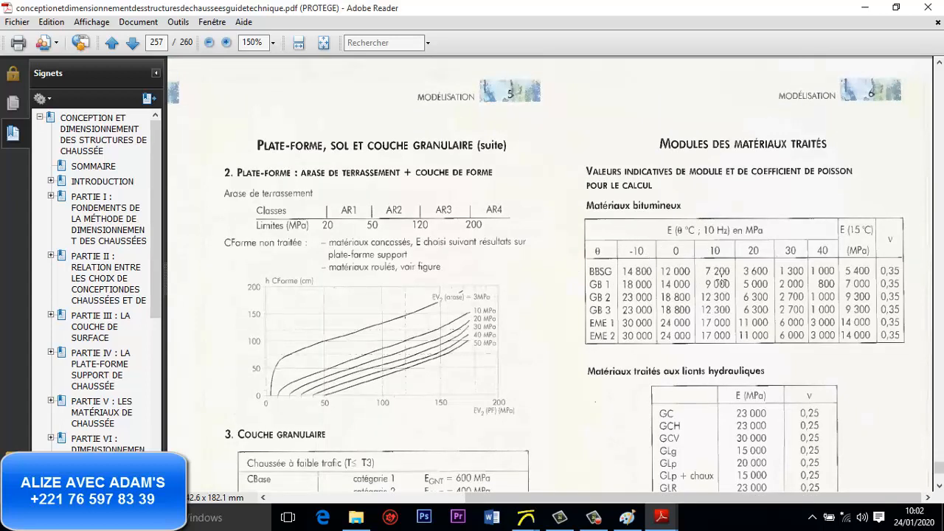
drag(730, 272, 705, 272)
click(568, 453)
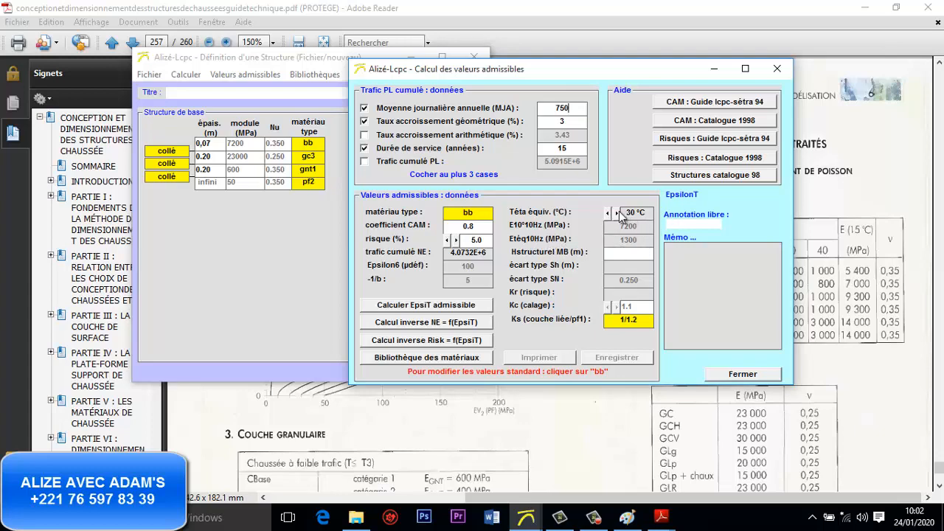
mouse_move(661, 516)
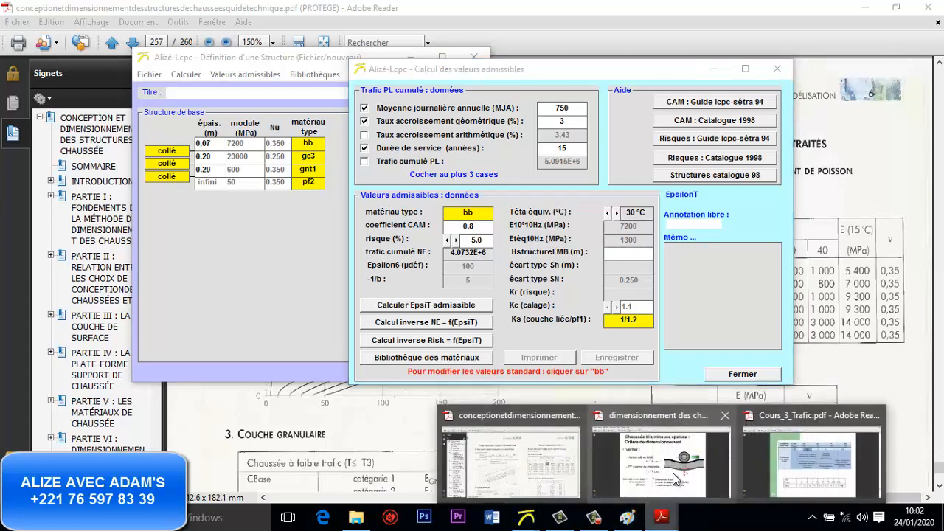
click(527, 472)
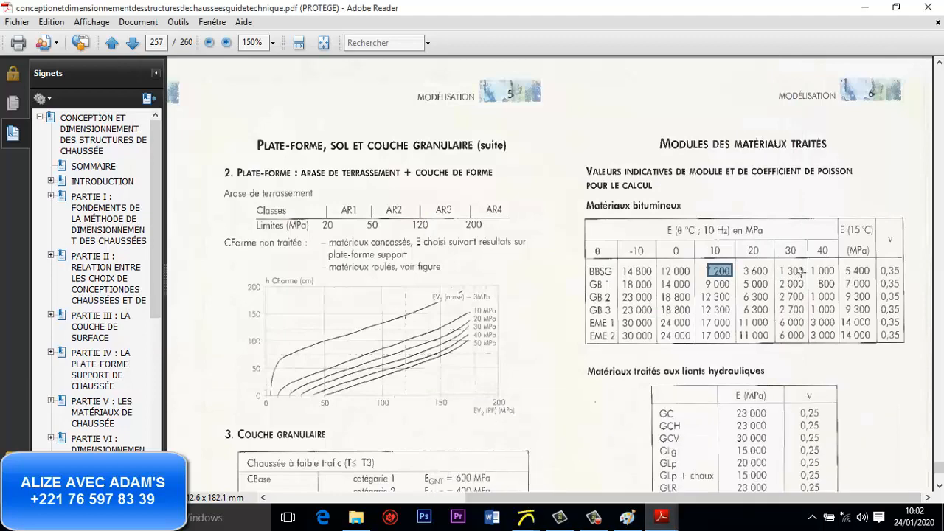
drag(803, 271, 778, 272)
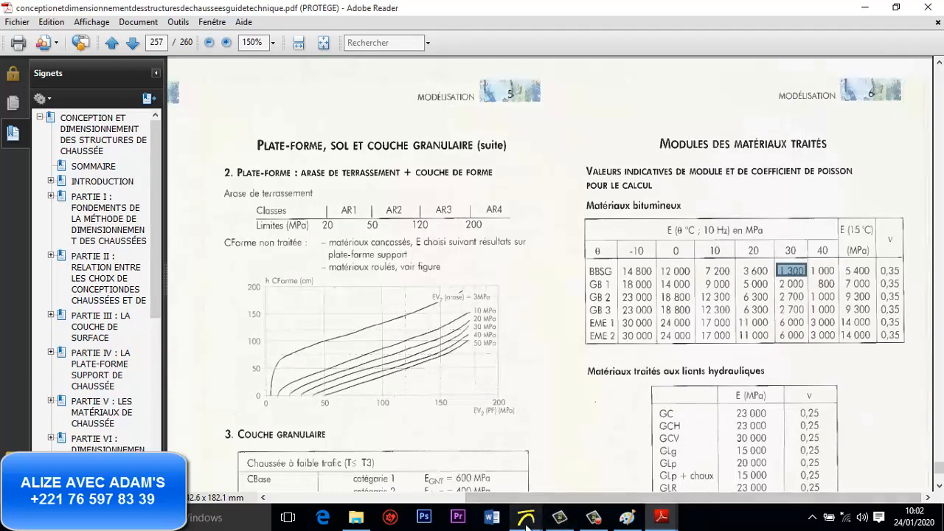
- Switch back to Alizé-Lcpc and set the structural bituminous thickness Hstructurel MB to 0,07 m
mouse_move(526, 518)
click(561, 396)
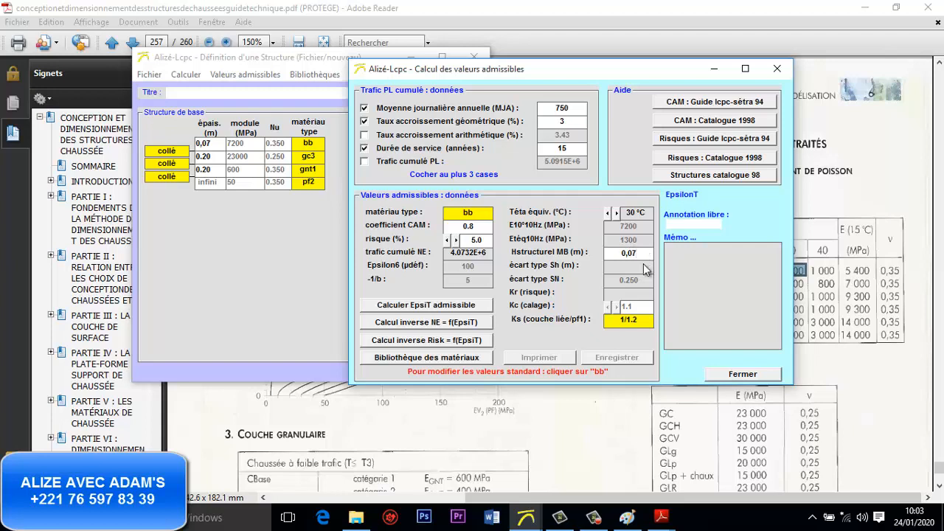
- Return to the design guide in Adobe Reader and examine the coefficient table and the BBSG kc value in the fatigue characteristics
click(581, 447)
click(562, 371)
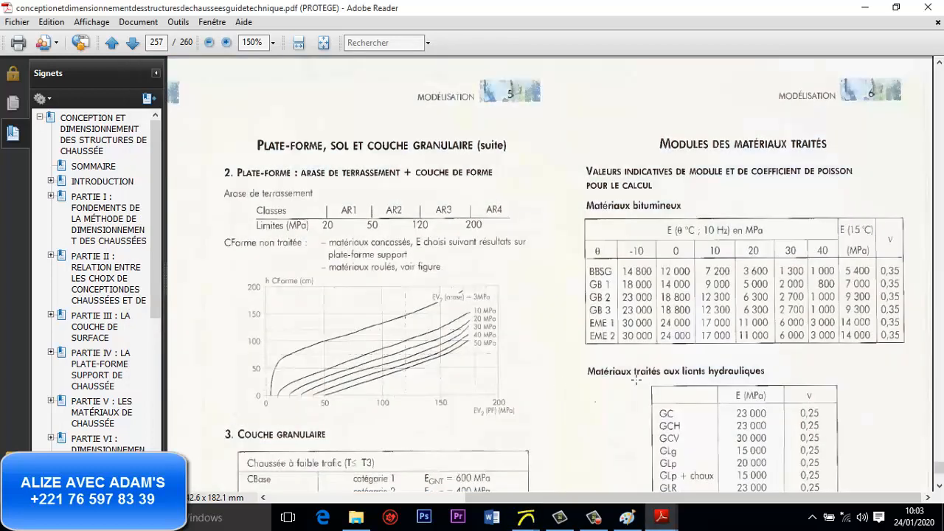
scroll(554, 312, down, 2)
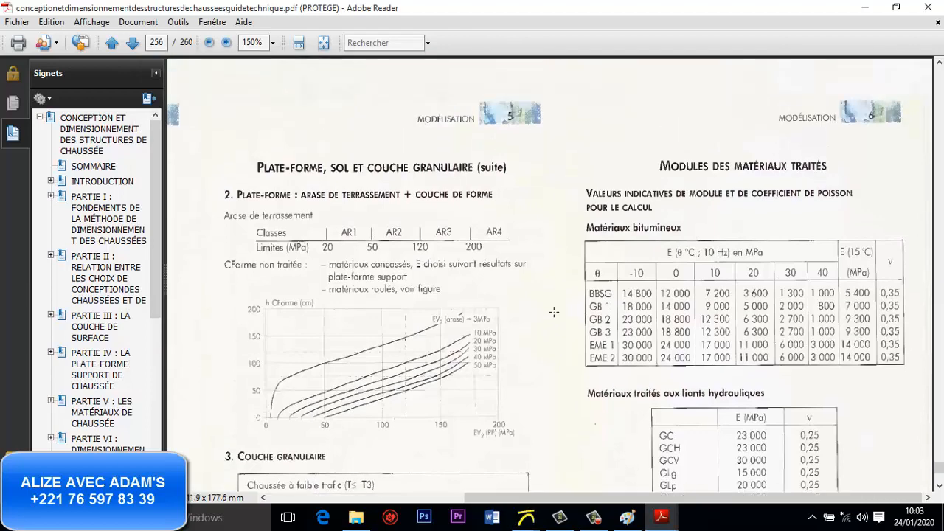
scroll(556, 312, down, 8)
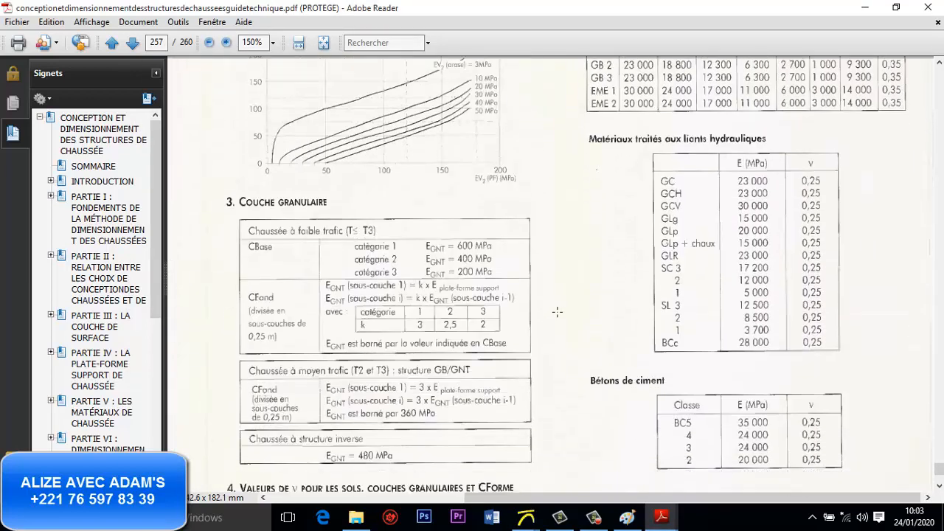
scroll(557, 312, down, 6)
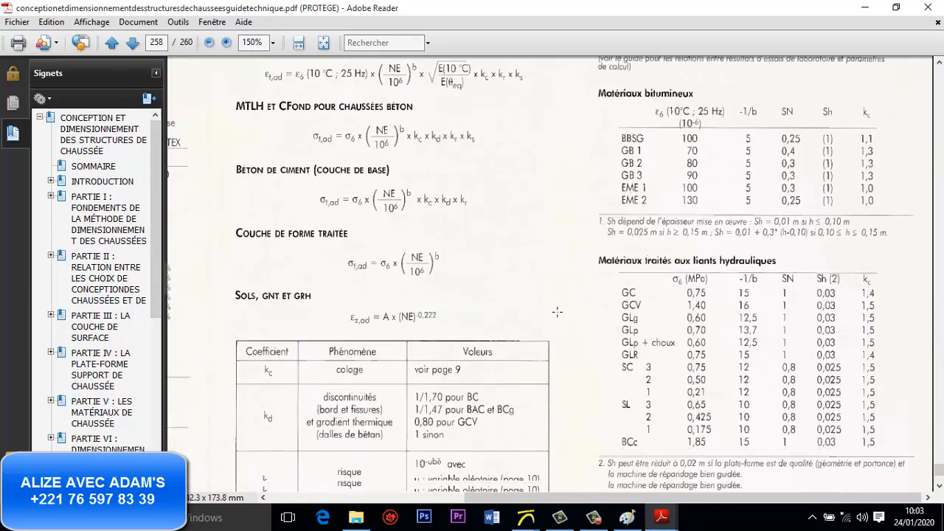
scroll(557, 312, down, 1)
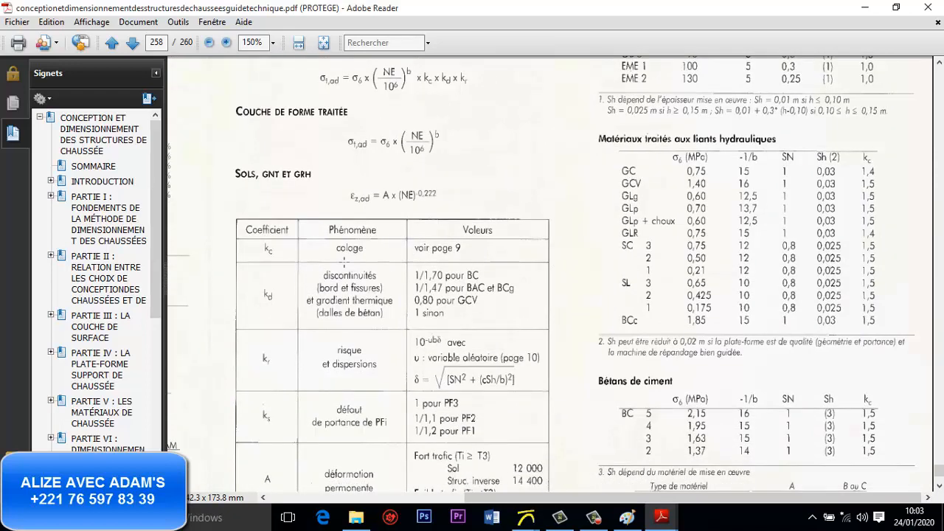
scroll(450, 253, up, 5)
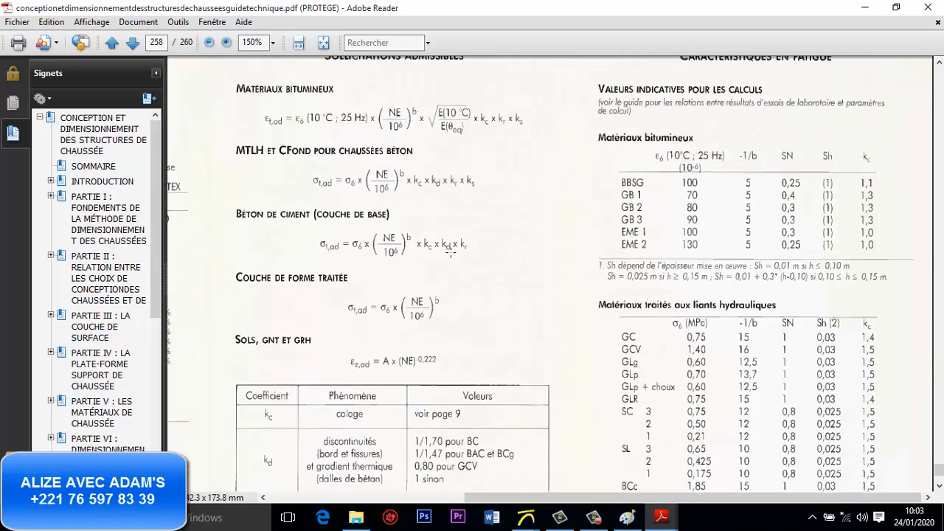
scroll(841, 256, down, 1)
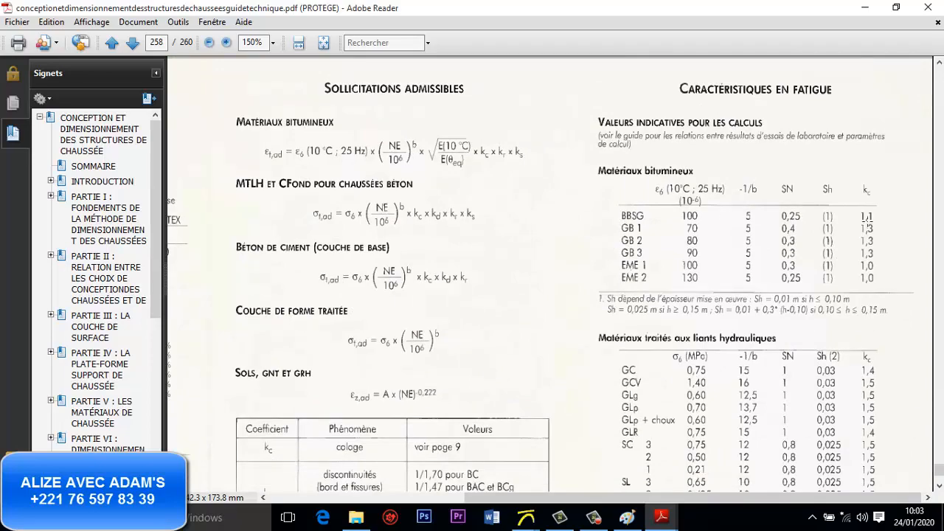
- Switch back to Alizé-Lcpc, set Ks to 1/1.1 (pf2) and try to calculate the admissible EpsilonT of the bb material
click(526, 517)
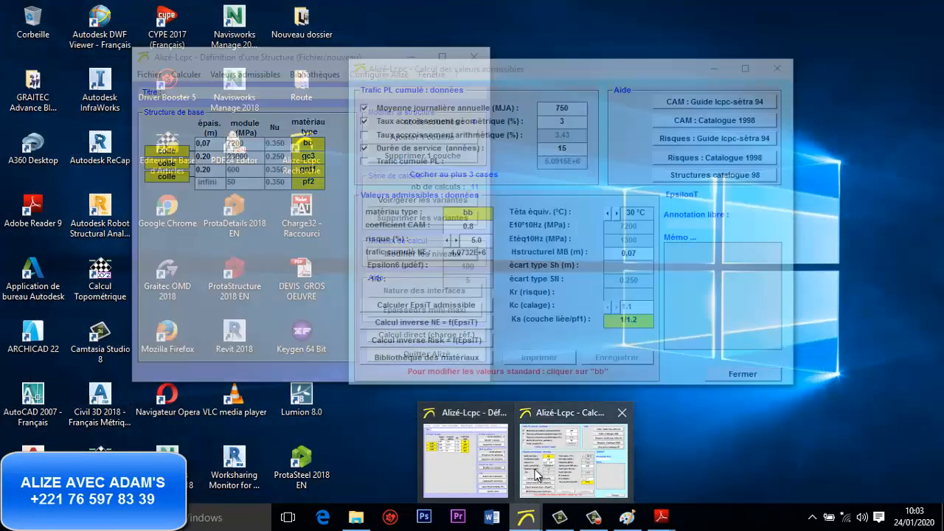
click(529, 484)
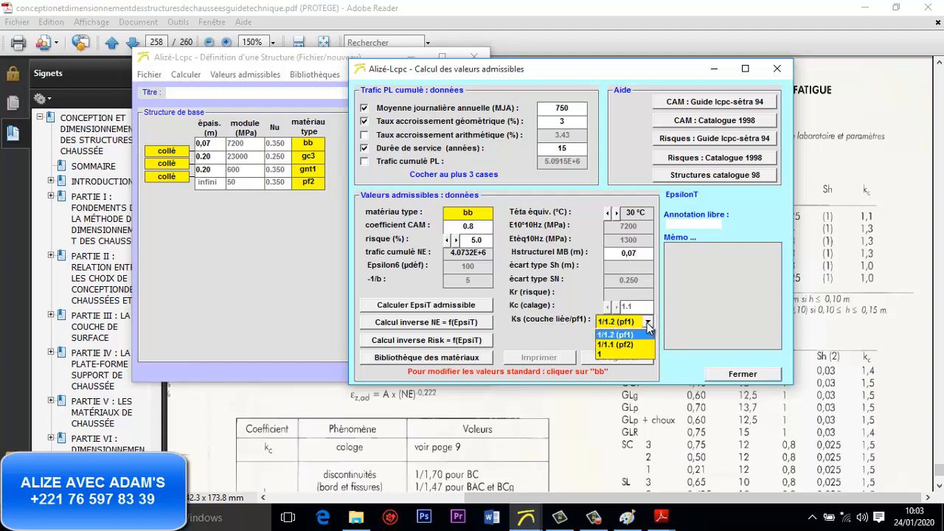
click(631, 353)
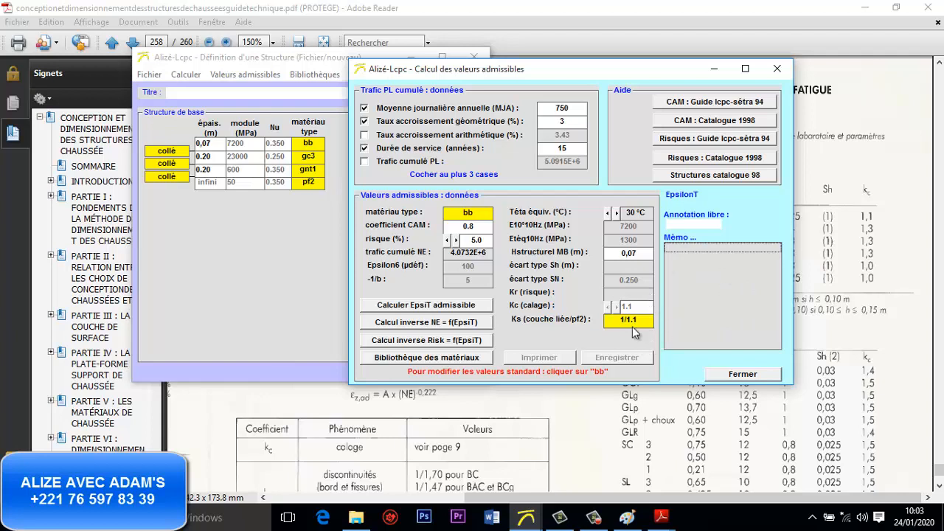
click(473, 325)
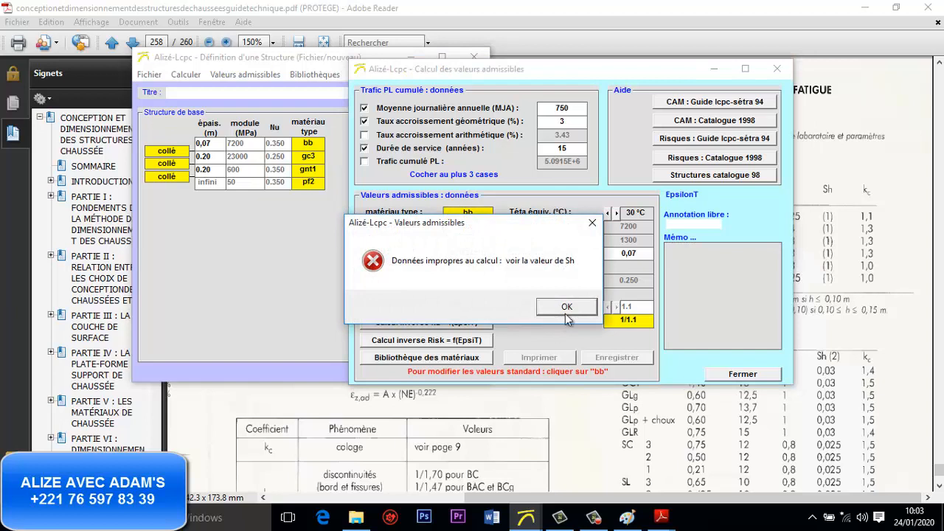
click(566, 307)
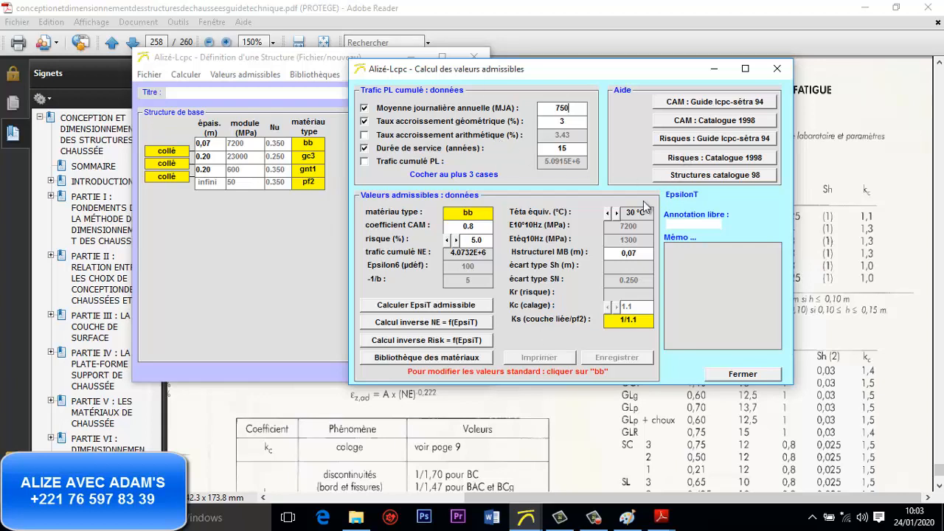
click(594, 518)
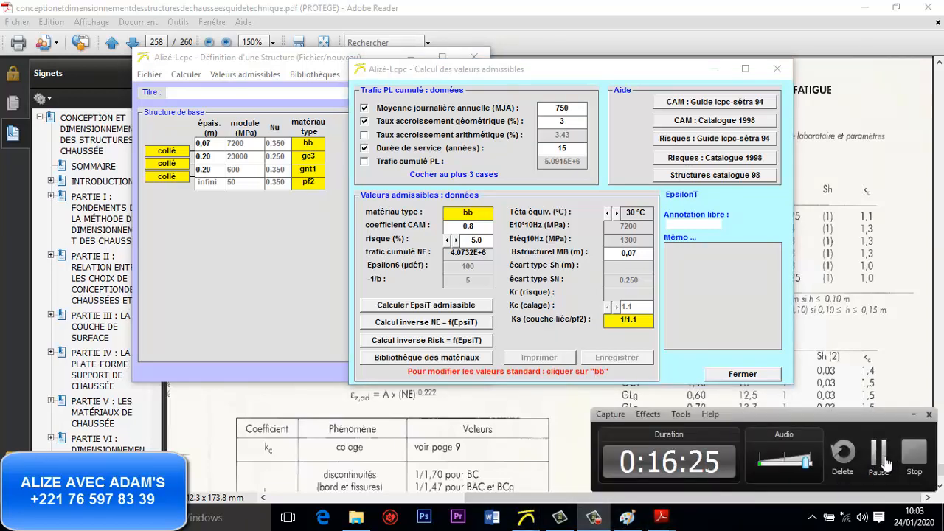
click(878, 453)
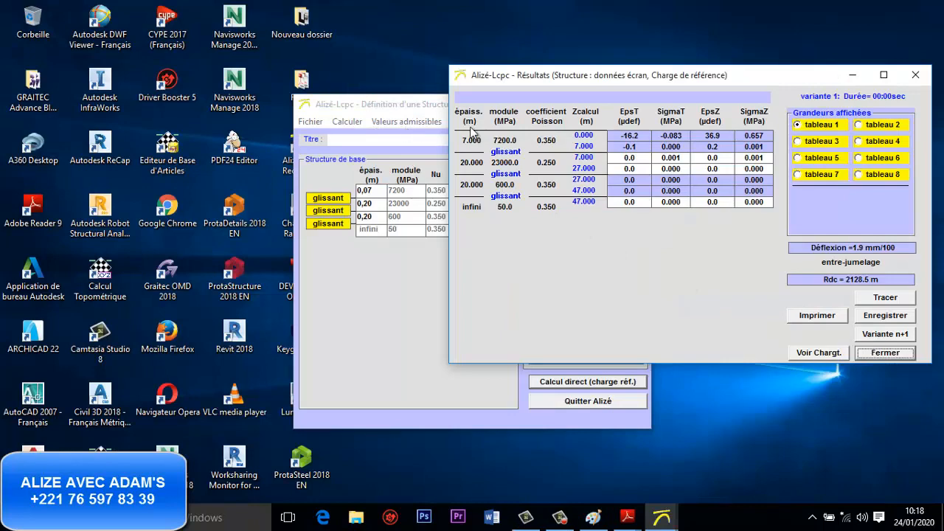
- Close the results and start an admissible-values calculation with MJA 750, a geometric growth rate of 3 % and a 15-year service life
click(861, 355)
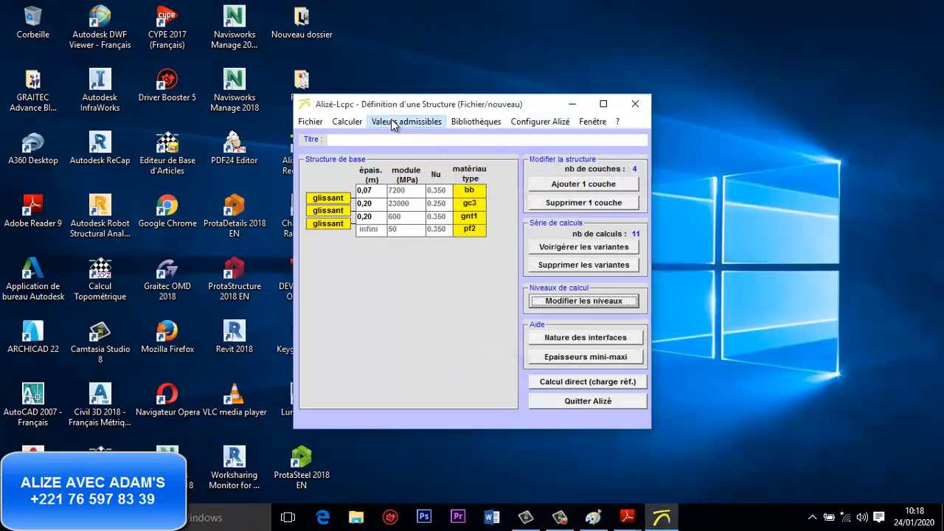
click(407, 122)
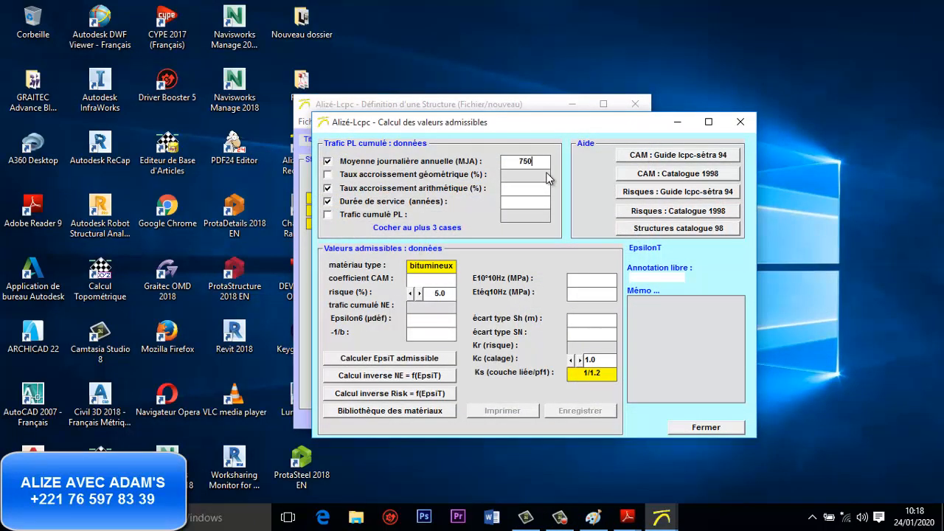
click(417, 177)
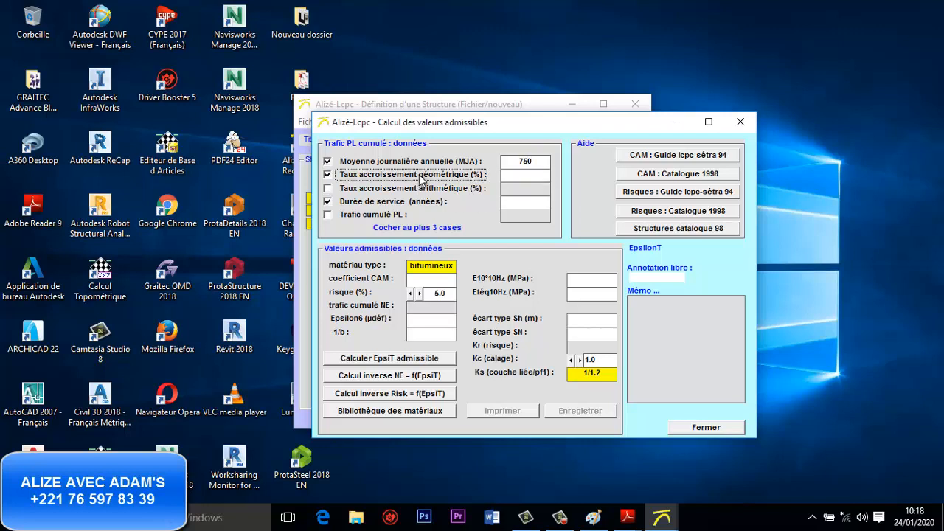
click(522, 177)
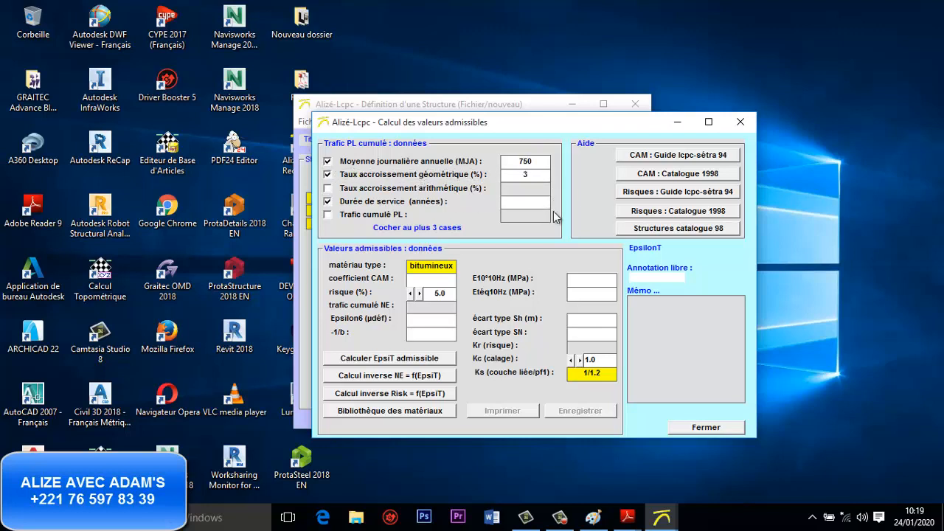
click(524, 202)
text(15)
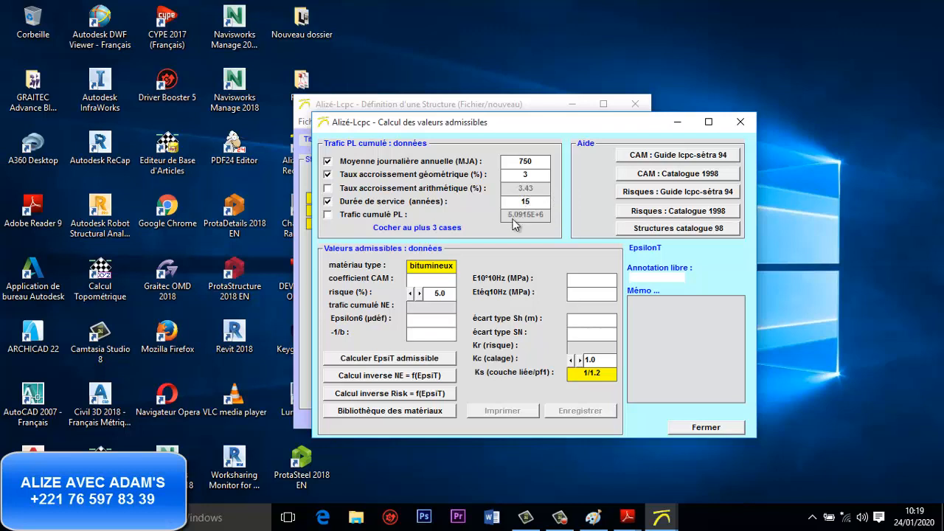
- Set the material type of the admissible-values calculation to mtlh
click(454, 272)
click(461, 269)
click(438, 281)
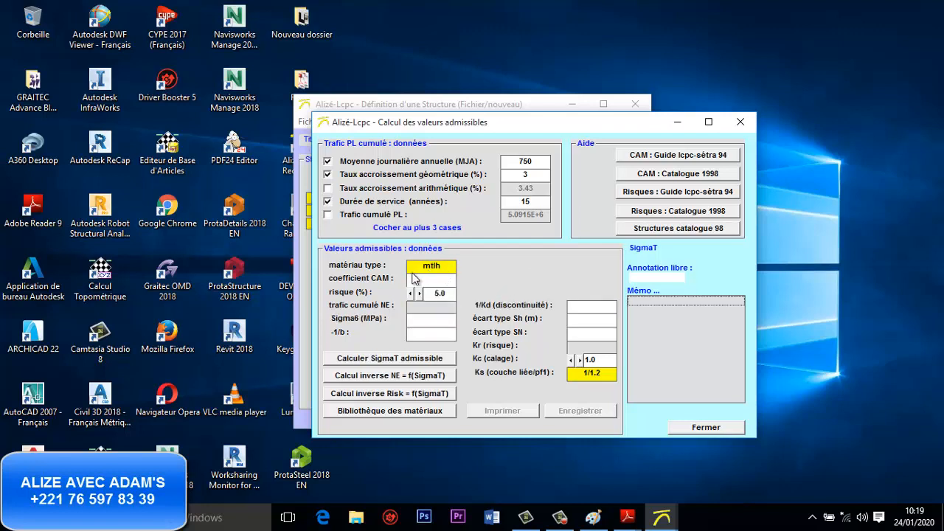
- Switch to Cours_3_Trafic.pdf in Adobe Reader and look up the CAM for hydraulic-binder-treated materials under medium and heavy traffic
click(441, 281)
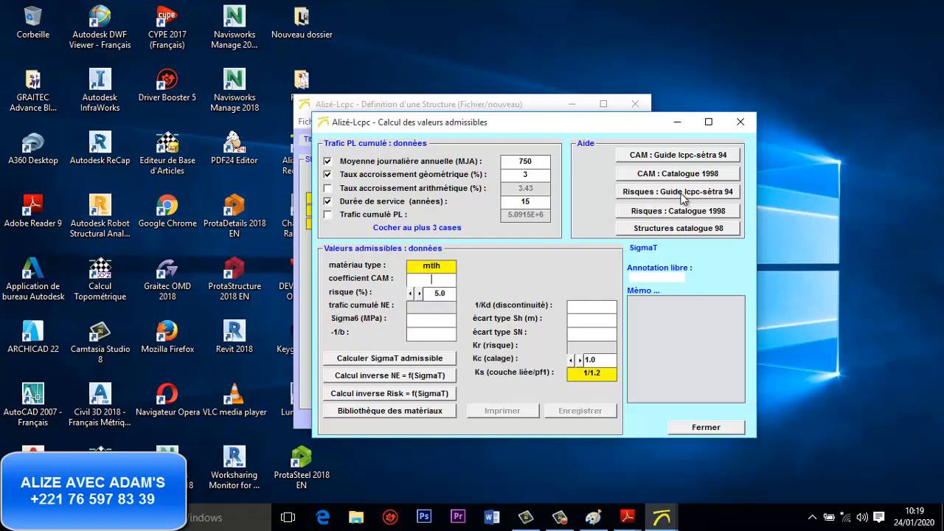
click(640, 516)
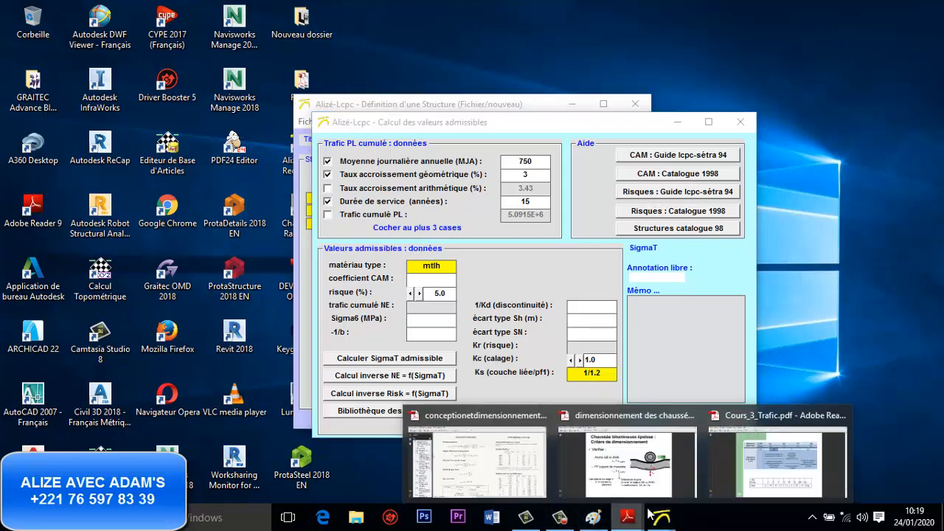
click(779, 454)
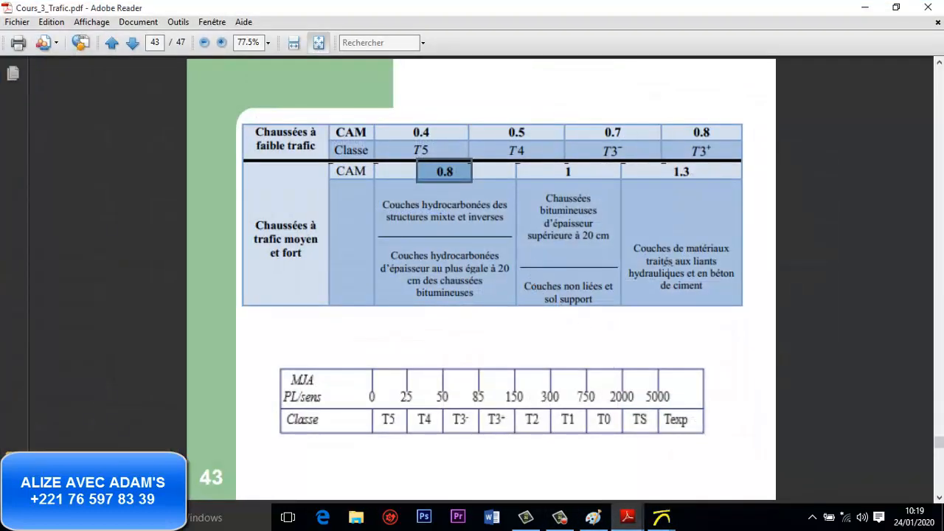
drag(634, 235, 734, 297)
click(675, 223)
click(674, 259)
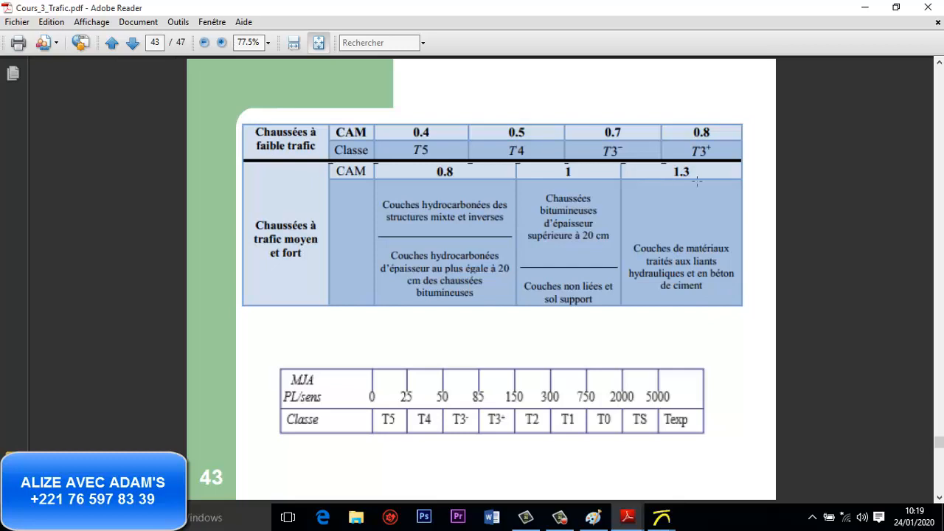
drag(697, 180, 663, 160)
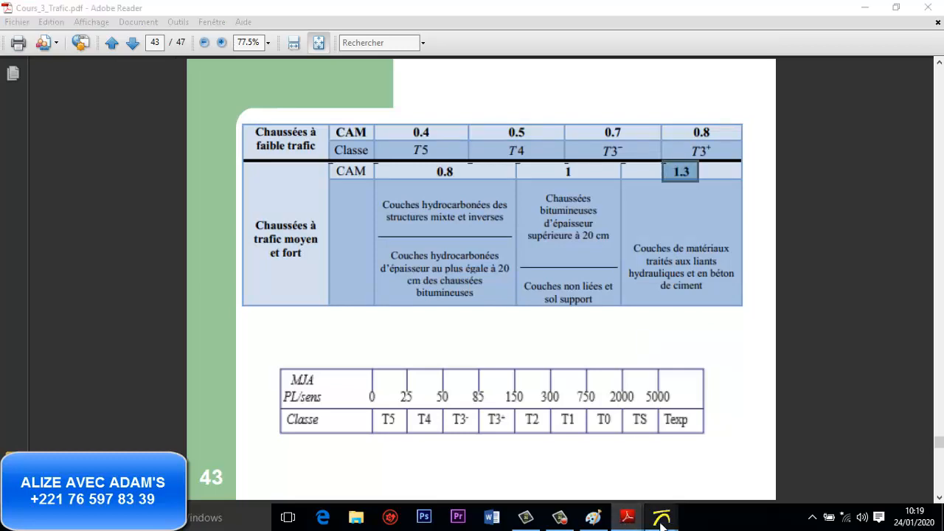
- Switch back to Alizé-Lcpc and transfer the CAM of 1.3 for semi-rigid and concrete structures from the 1998 Catalogue
mouse_move(661, 517)
click(670, 475)
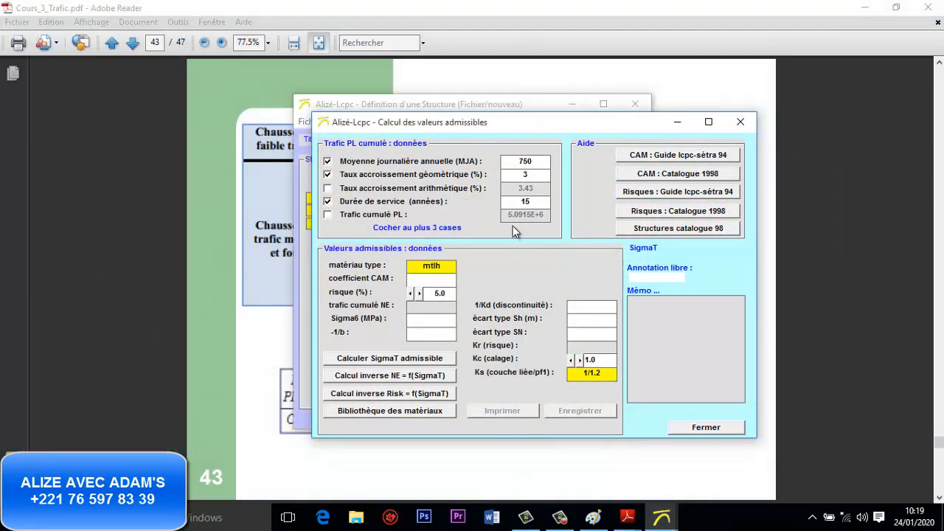
click(435, 278)
click(689, 174)
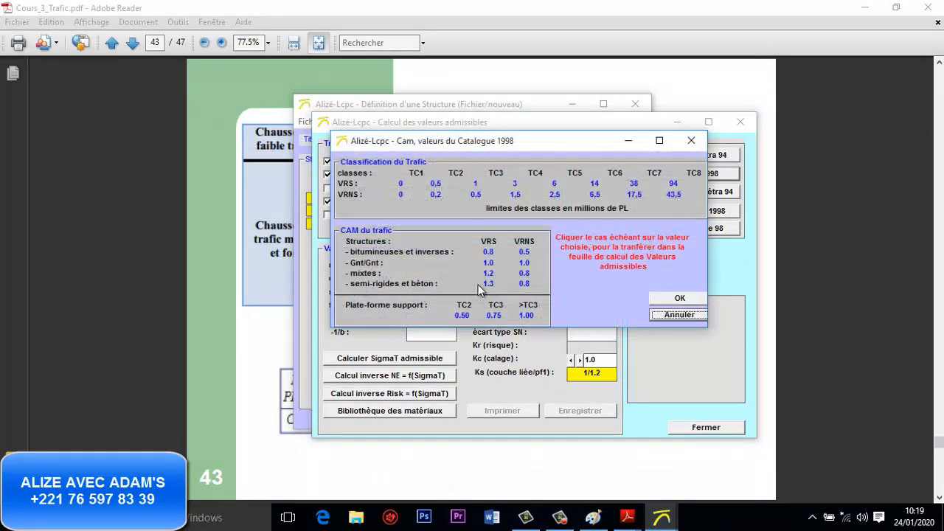
click(685, 301)
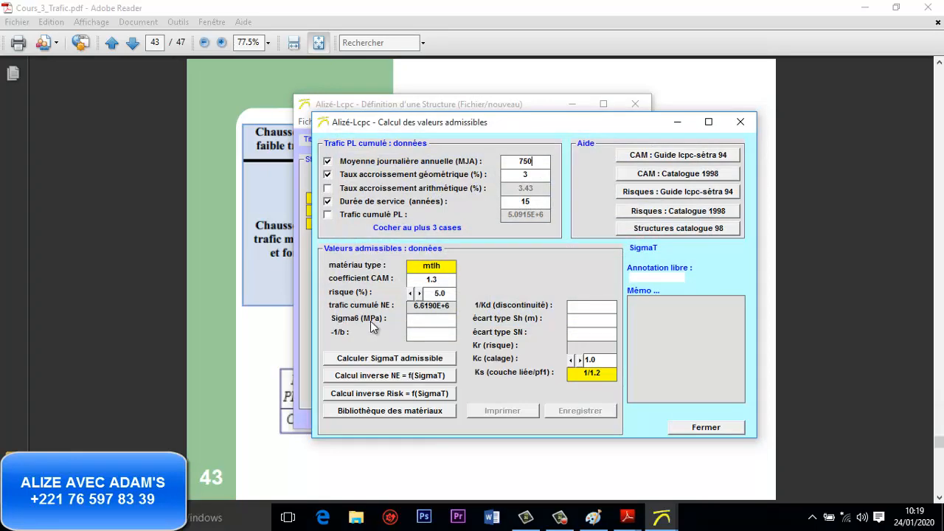
- Switch to the design guide in Adobe Reader and check the admissible stress formulas and the GC row of the hydraulic-binder-treated materials
click(627, 517)
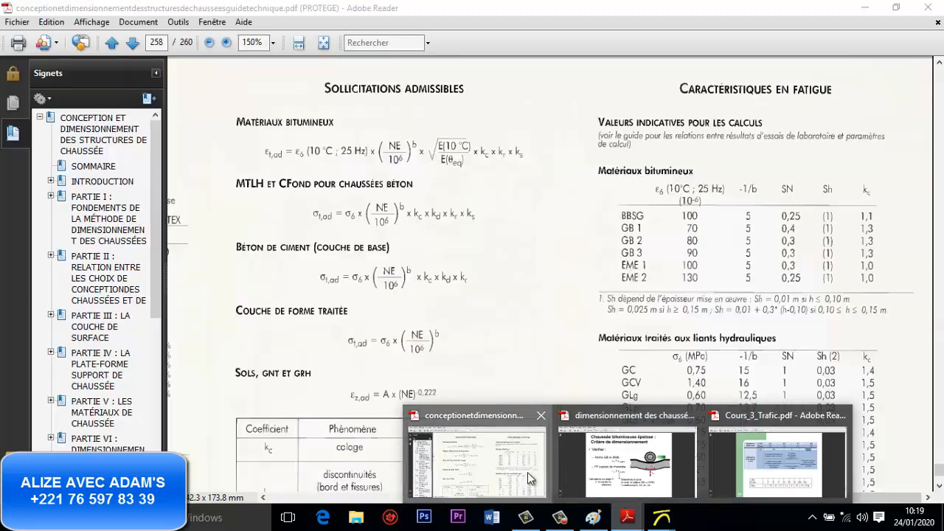
click(478, 461)
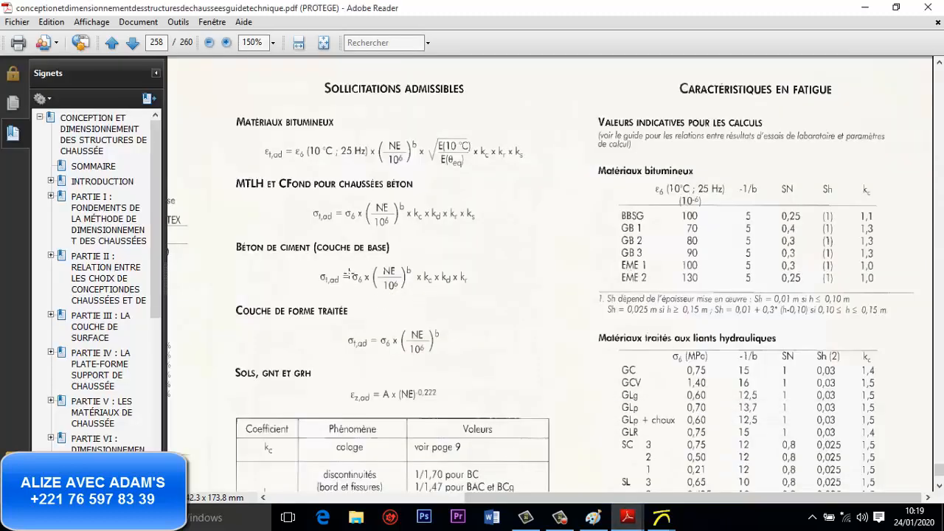
drag(348, 271, 354, 290)
drag(226, 230, 408, 263)
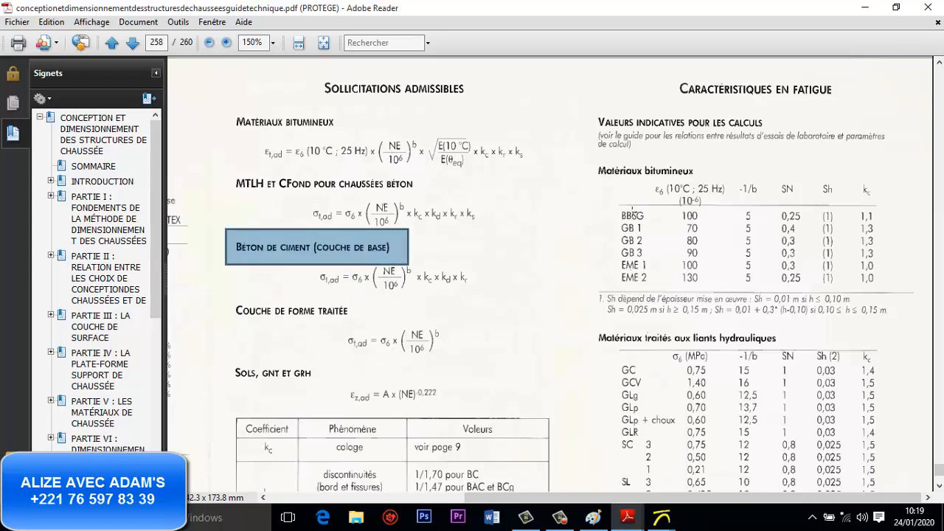
drag(609, 362, 712, 376)
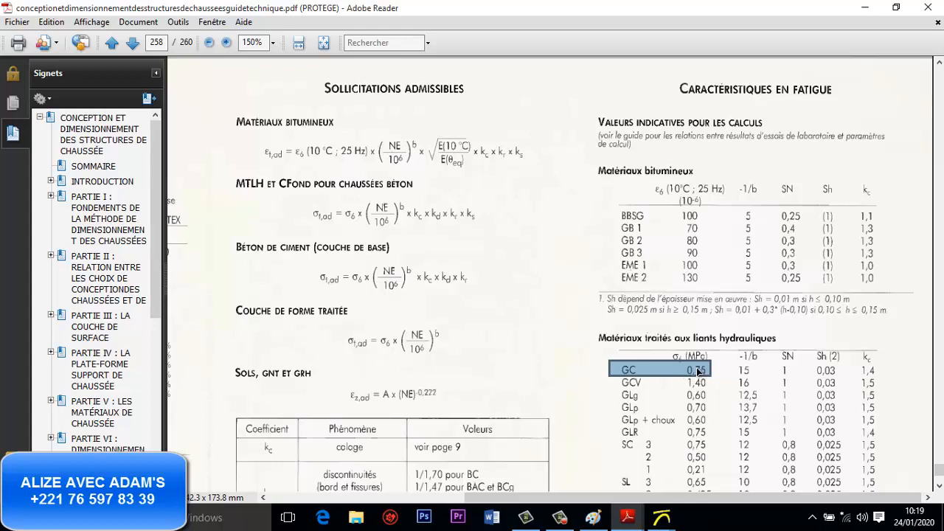
- Switch back to Alizé-Lcpc and load the gc3 material from the library of hydraulic-binder-treated materials
click(662, 518)
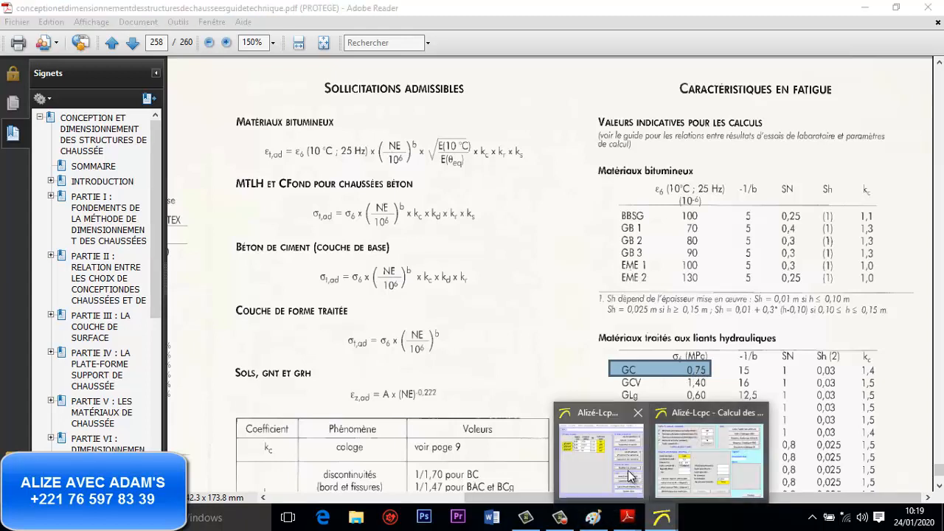
click(629, 475)
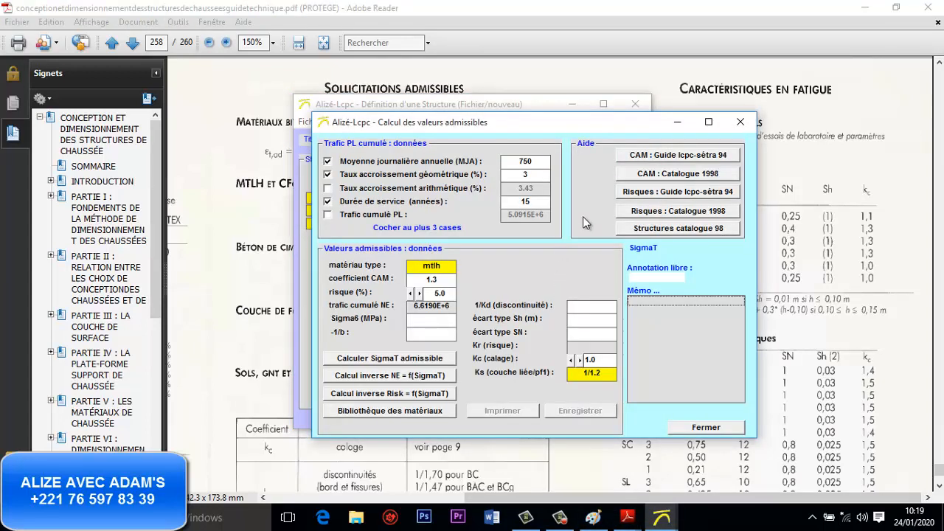
click(429, 415)
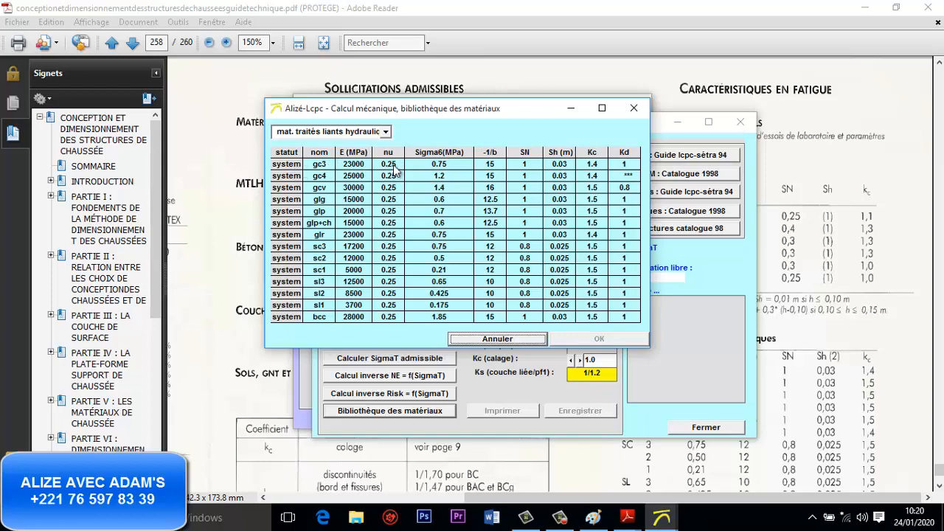
click(439, 168)
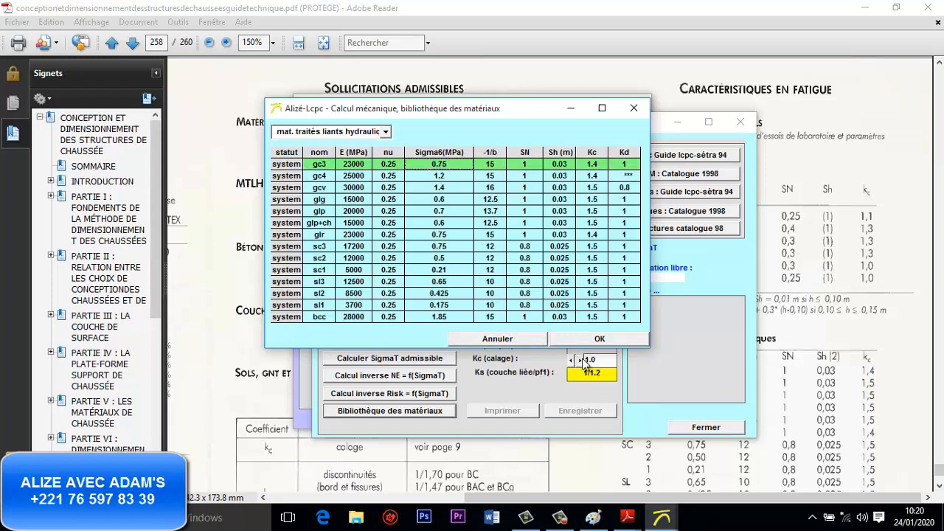
click(601, 340)
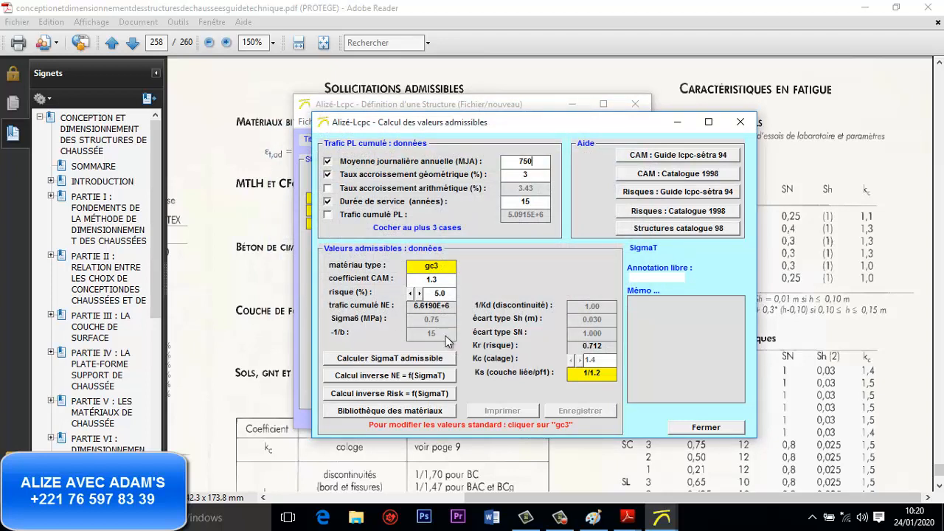
- Set the Ks coefficient of the gc3 material to 1/1.1 for a pf2 platform
click(615, 376)
click(612, 376)
click(594, 397)
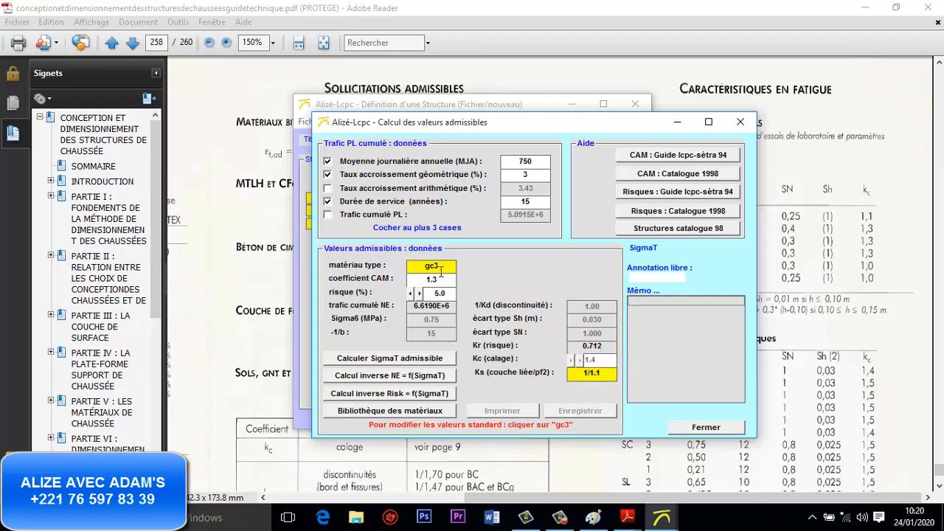
- Raise the risk to 16 % and calculate the admissible SigmaT of the gc3 material
click(420, 294)
click(419, 295)
click(427, 359)
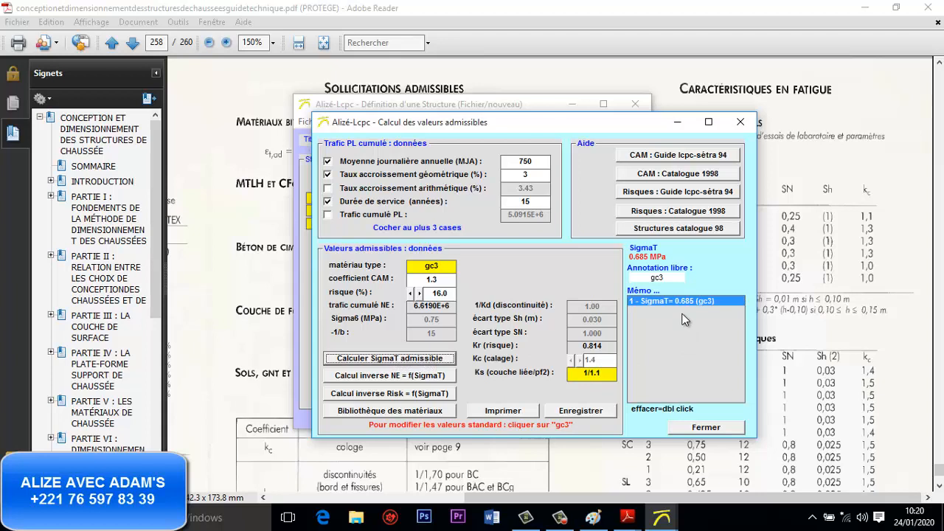
- Change the material type of the admissible value calculation to gnt et sol
click(451, 279)
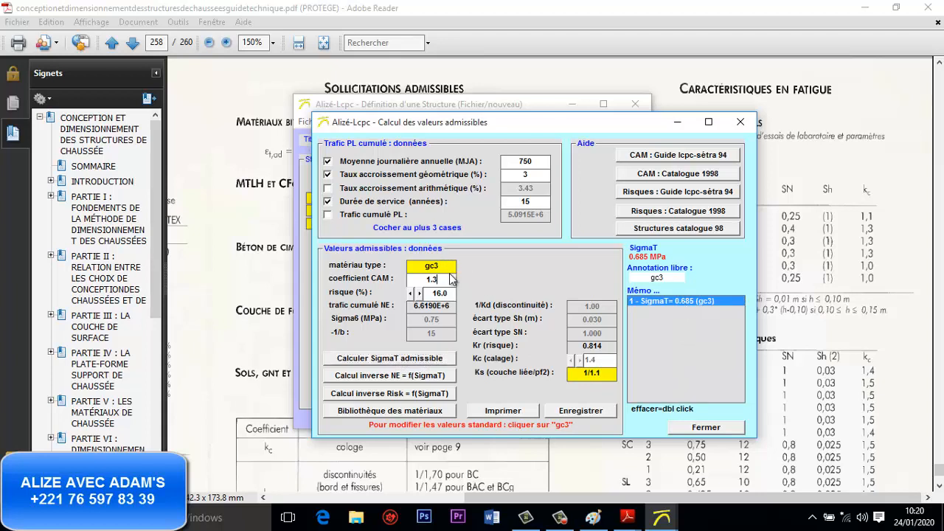
click(451, 265)
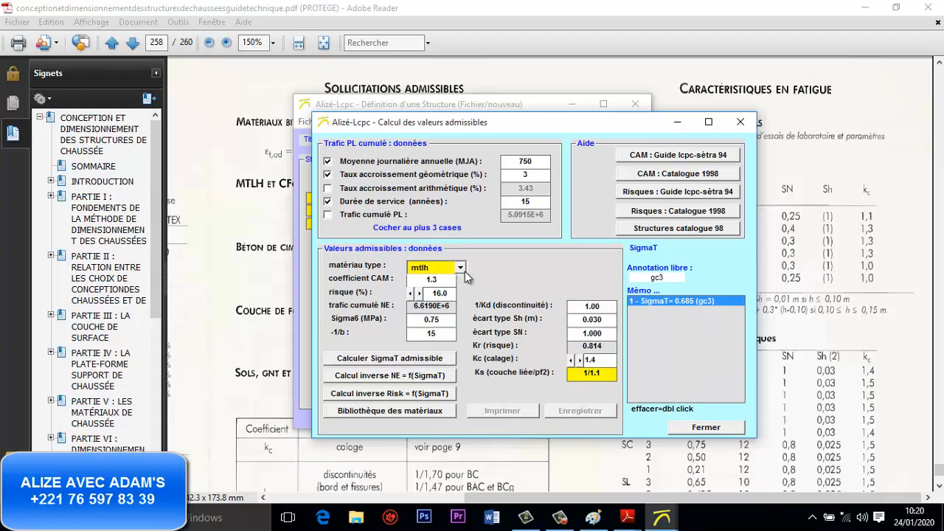
click(461, 268)
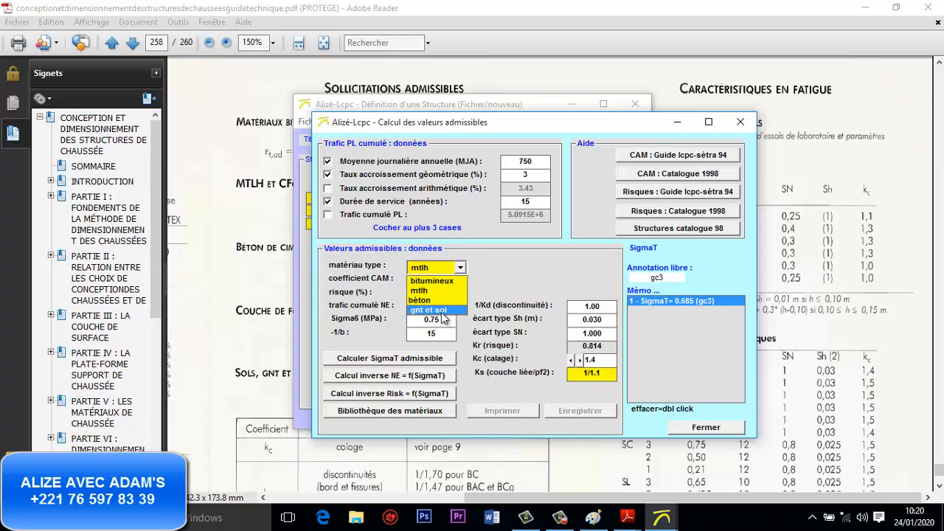
click(443, 311)
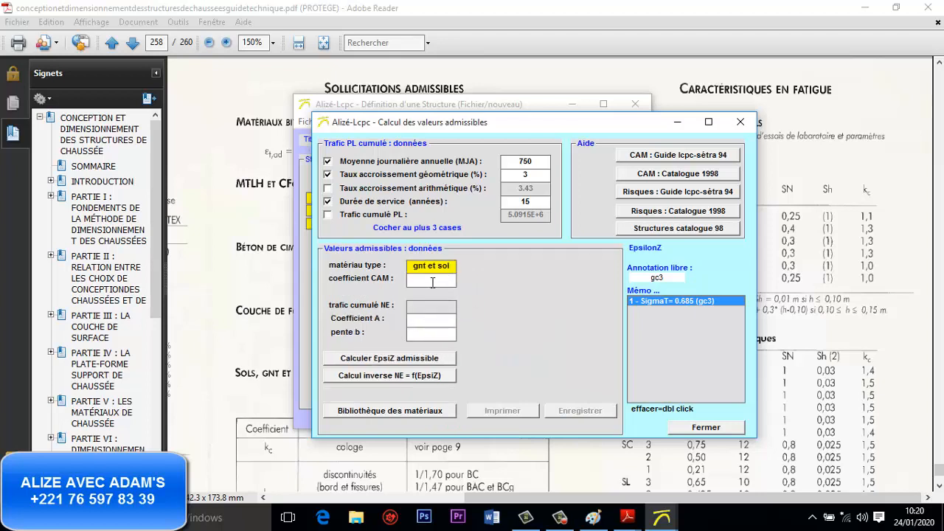
- Try the béton material type, then return to gnt et sol
click(451, 267)
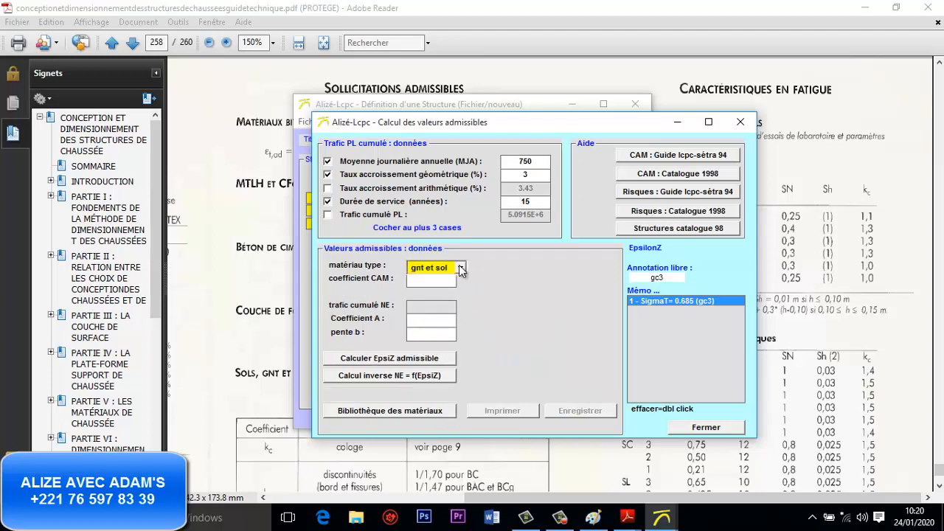
click(460, 268)
click(431, 300)
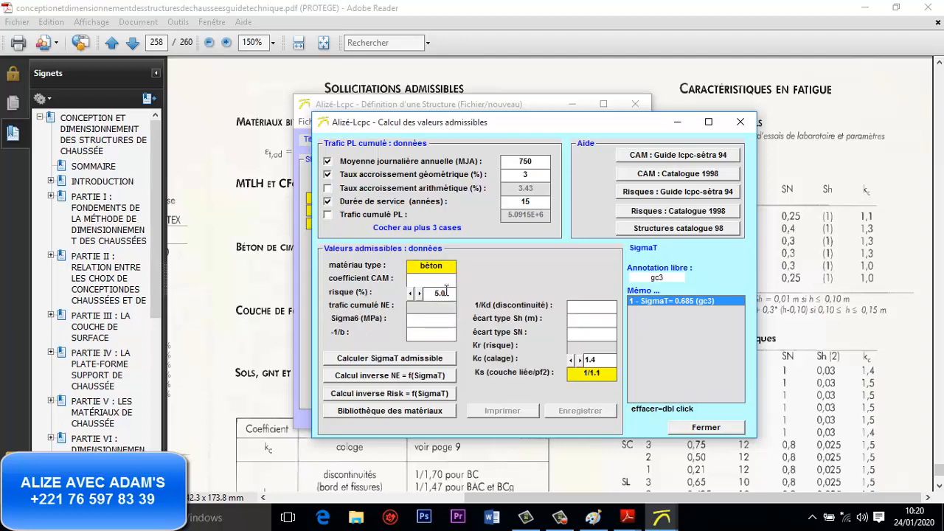
click(451, 267)
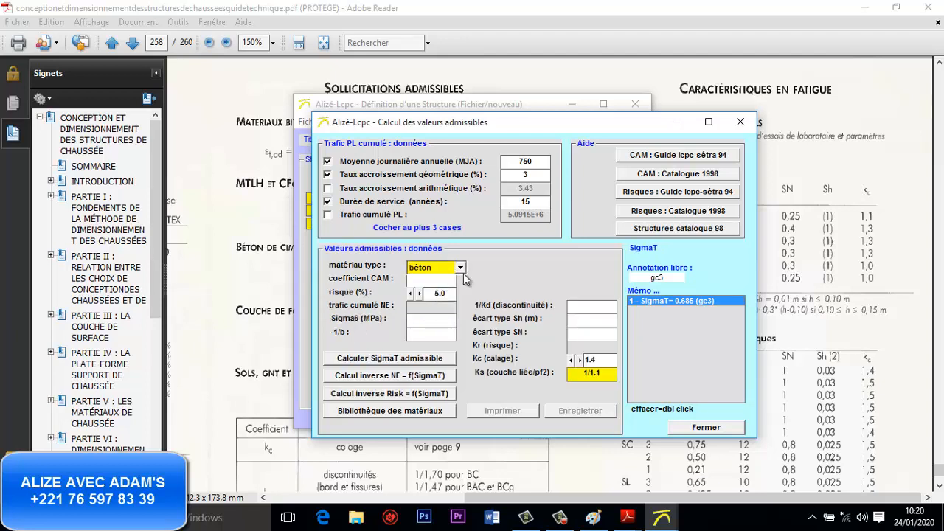
click(468, 272)
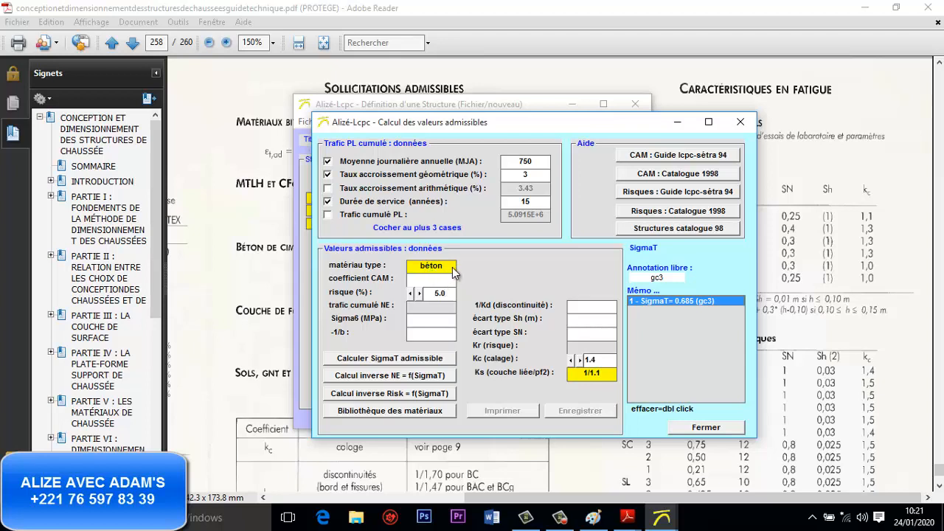
click(455, 271)
click(460, 268)
click(432, 292)
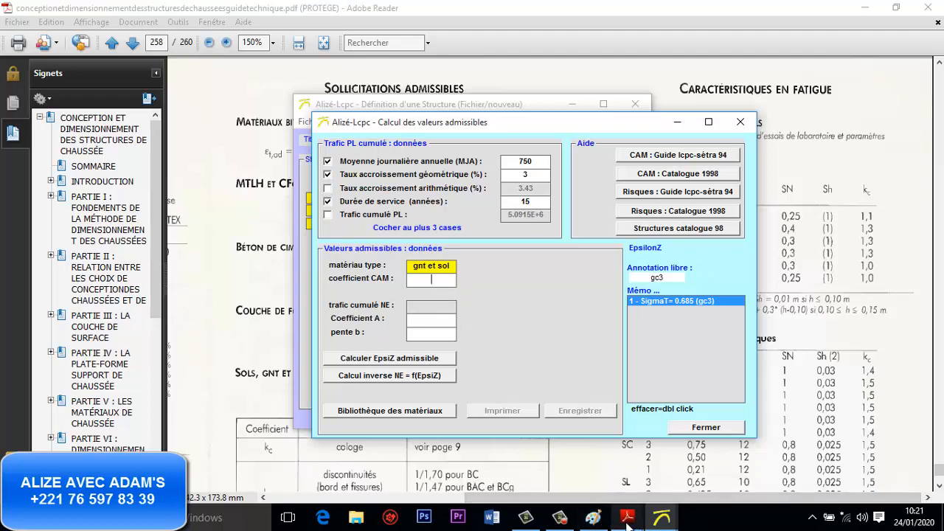
- Switch to the traffic course in Adobe Reader and check the CAM for unbound layers and supporting soil
click(769, 478)
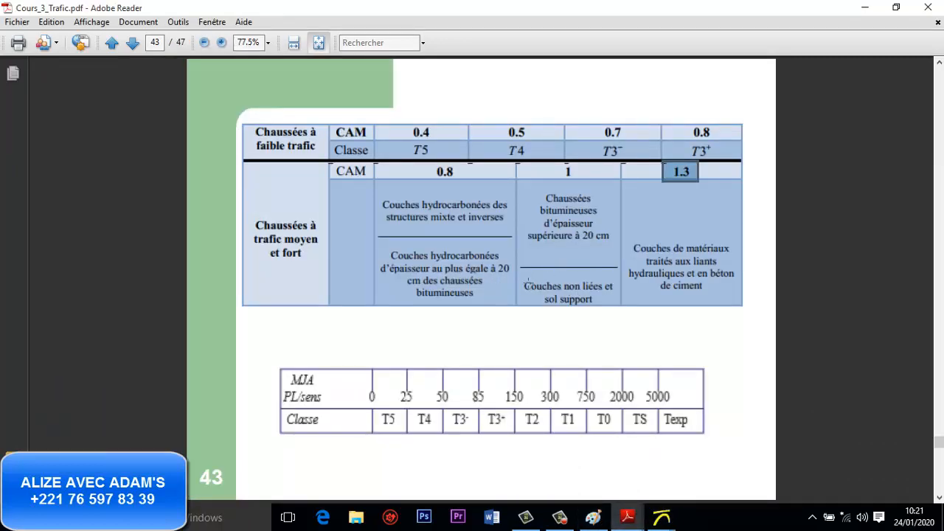
drag(527, 279, 616, 305)
click(575, 205)
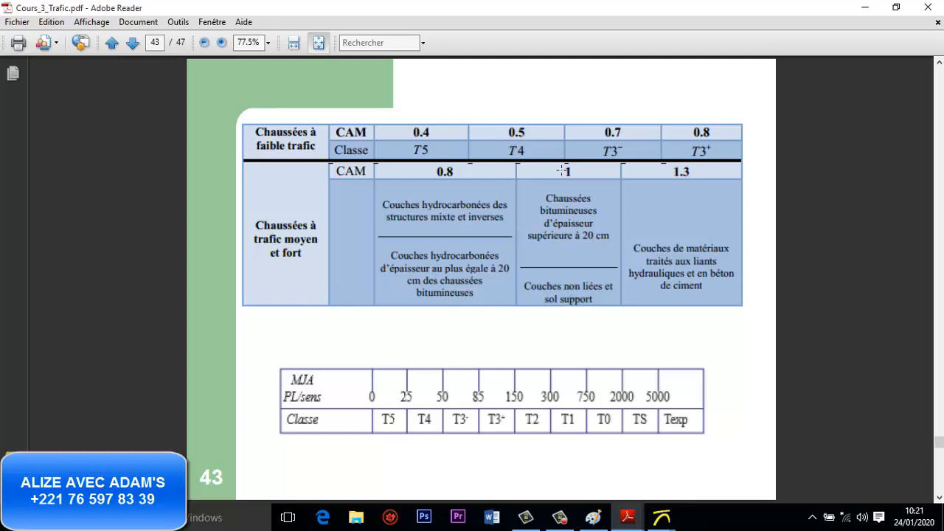
drag(560, 170, 574, 180)
- Switch back to Alizé-Lcpc and set the CAM to 1.00 from the Catalogue 1998 value for a support platform above TC3
mouse_move(662, 517)
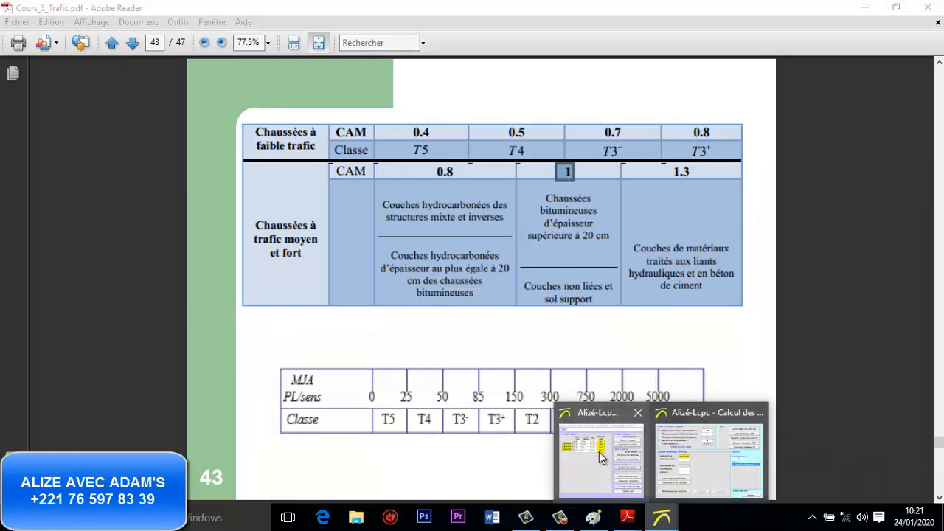
click(599, 452)
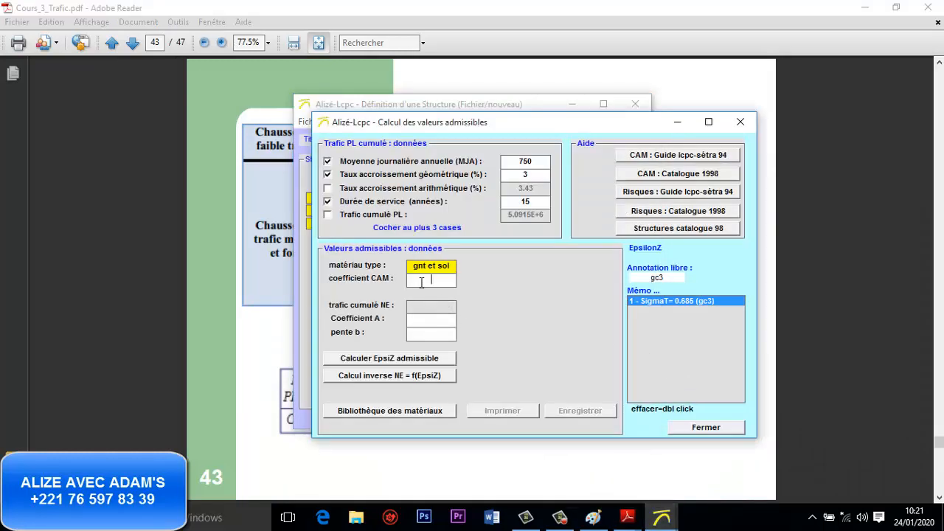
click(656, 175)
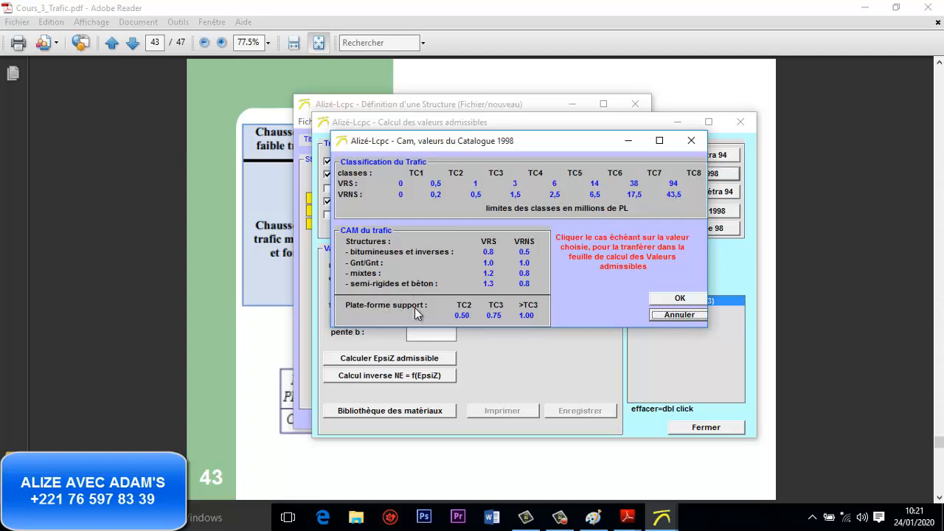
click(528, 319)
click(677, 298)
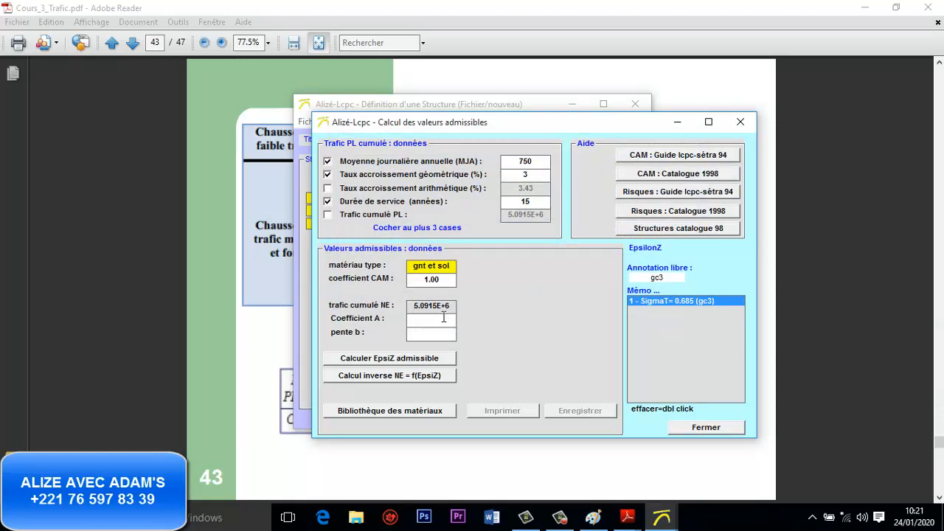
- Switch to the design guide in Adobe Reader and check the coefficient A values for strong and weak traffic
click(624, 519)
click(478, 465)
scroll(450, 354, down, 3)
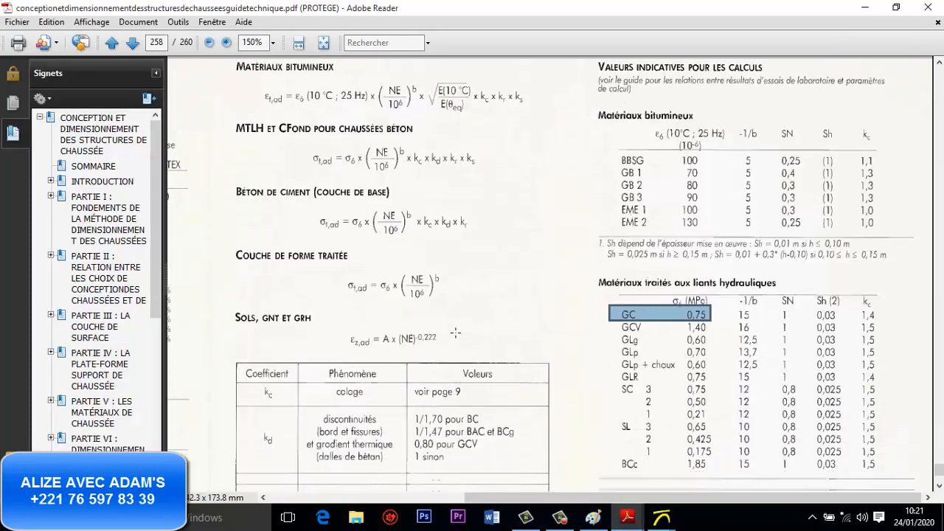
scroll(458, 336, down, 5)
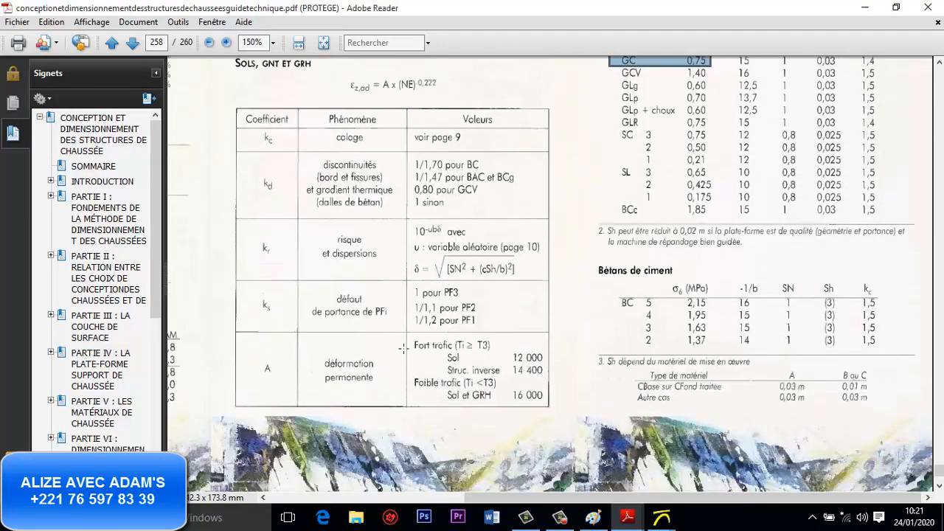
scroll(366, 342, down, 1)
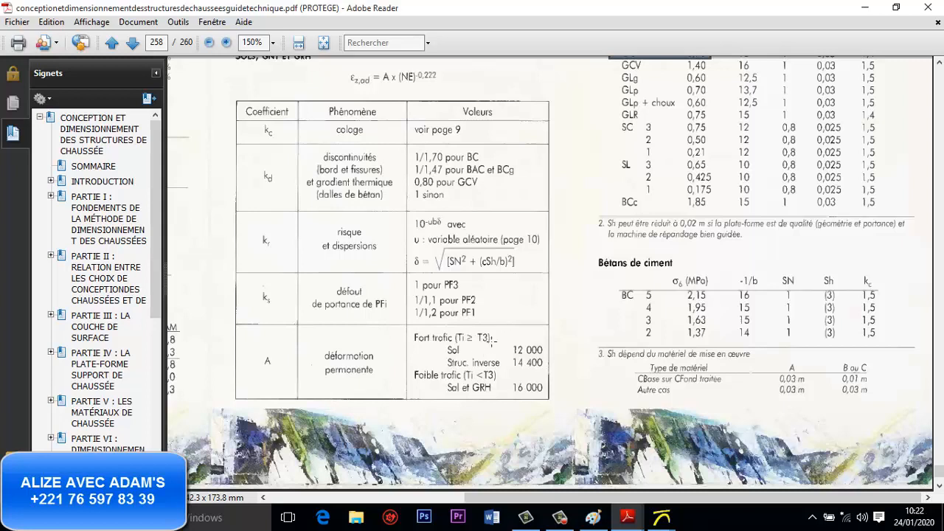
drag(441, 348, 540, 348)
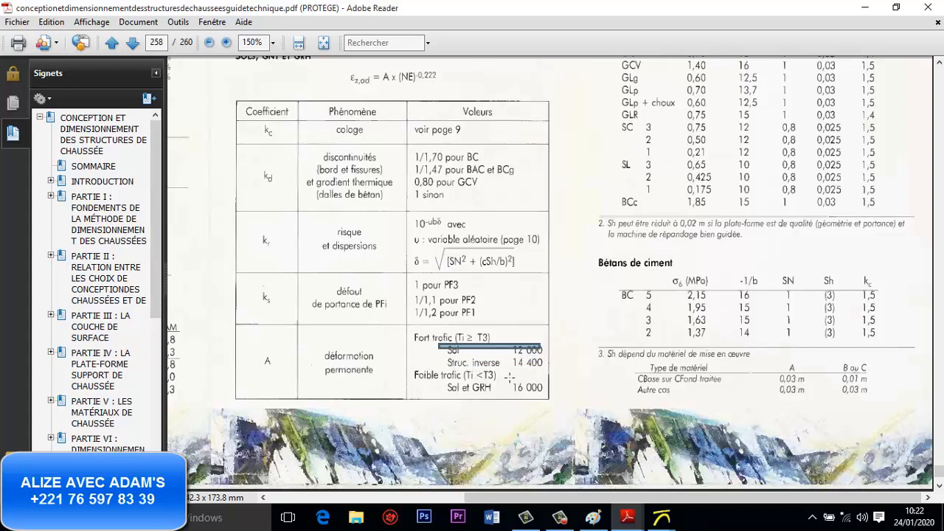
drag(499, 378, 549, 397)
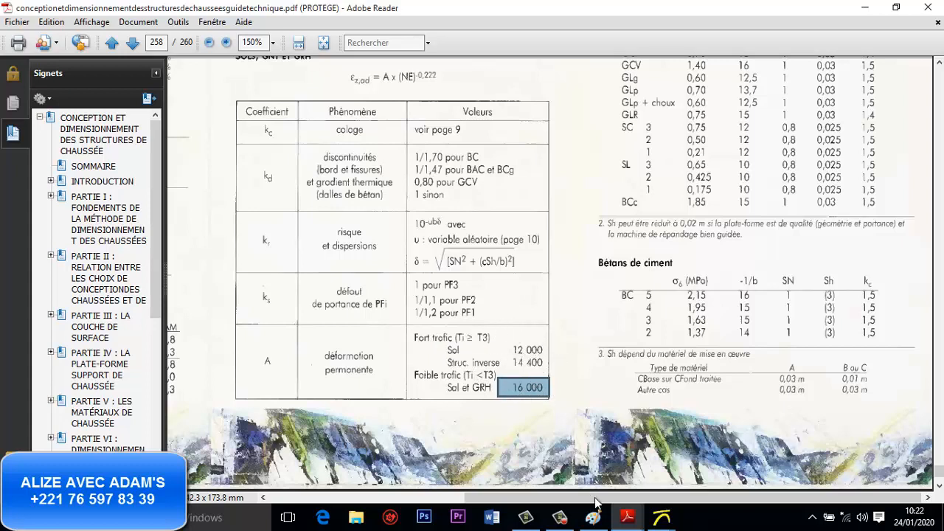
- Switch back to Alizé-Lcpc and open the material library of gnt et sols
mouse_move(662, 520)
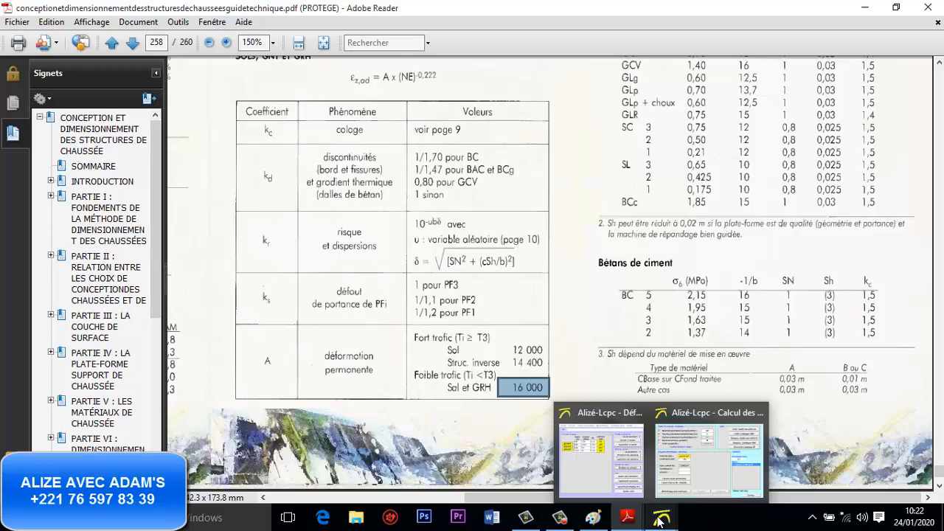
click(708, 453)
click(378, 411)
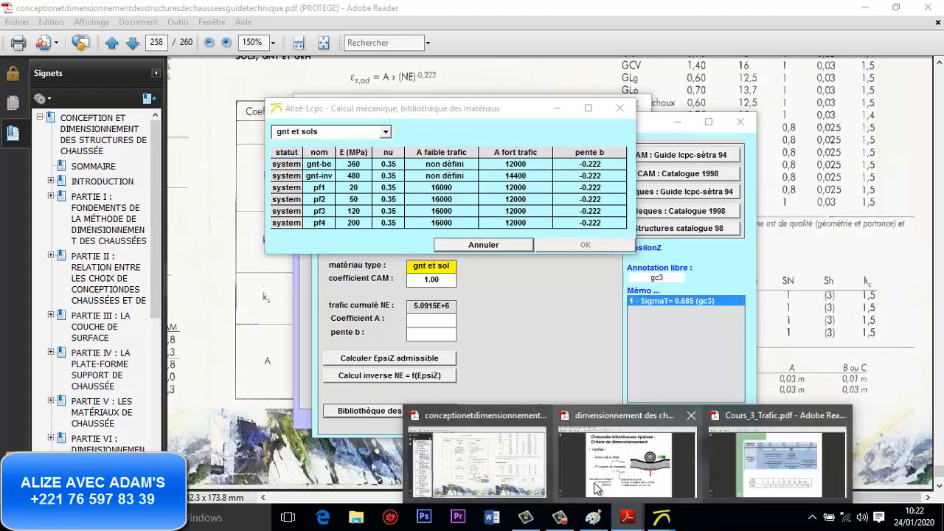
- Switch to the design guide in Adobe Reader and check the admissible strain formula for soils, GNT and GRH
click(653, 465)
scroll(518, 352, up, 5)
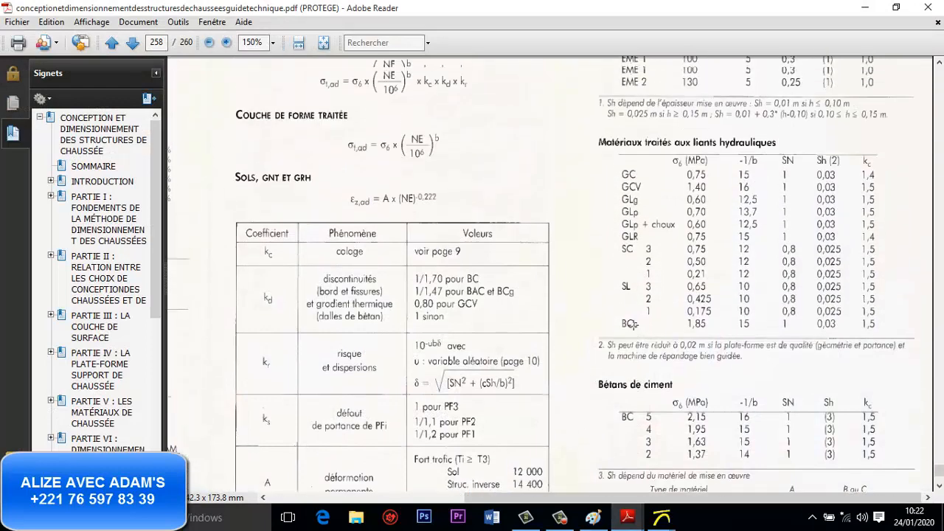
scroll(415, 341, up, 1)
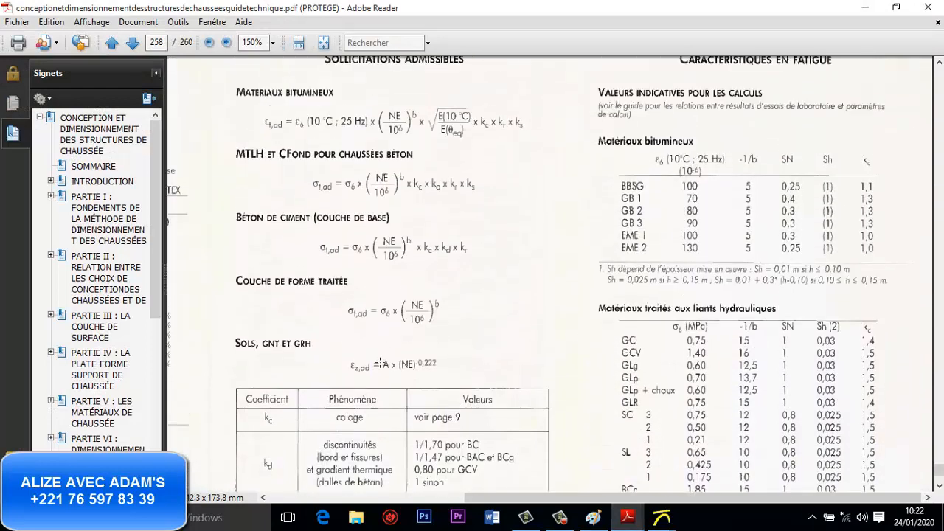
drag(336, 354, 460, 379)
click(507, 347)
click(443, 373)
scroll(450, 369, down, 1)
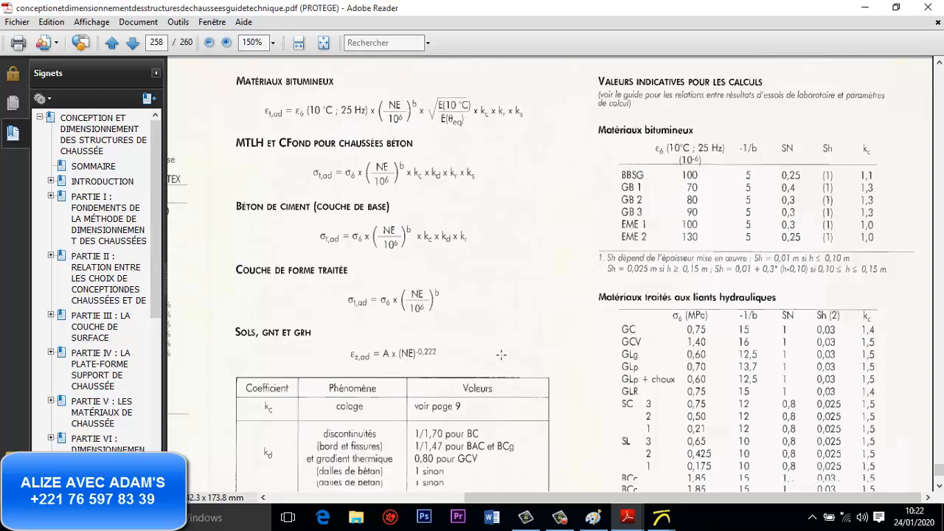
- Switch back to Alizé-Lcpc, load gnt-be with the strong-traffic A of 12000, and calculate its admissible EpsiZ
click(662, 517)
click(625, 476)
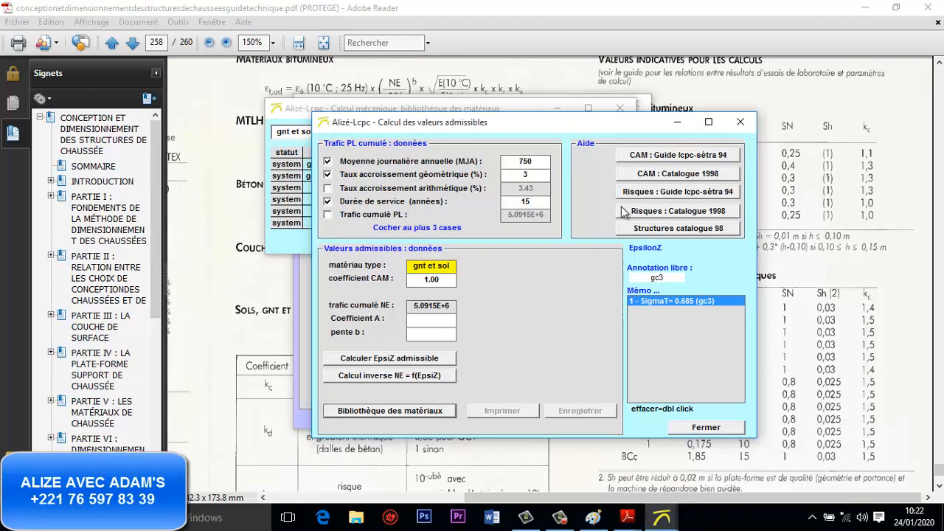
mouse_move(661, 517)
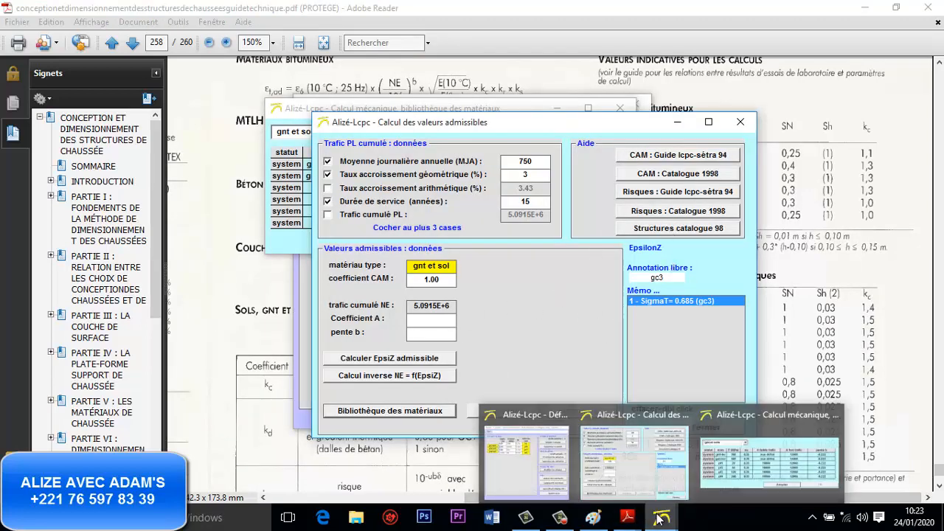
click(737, 467)
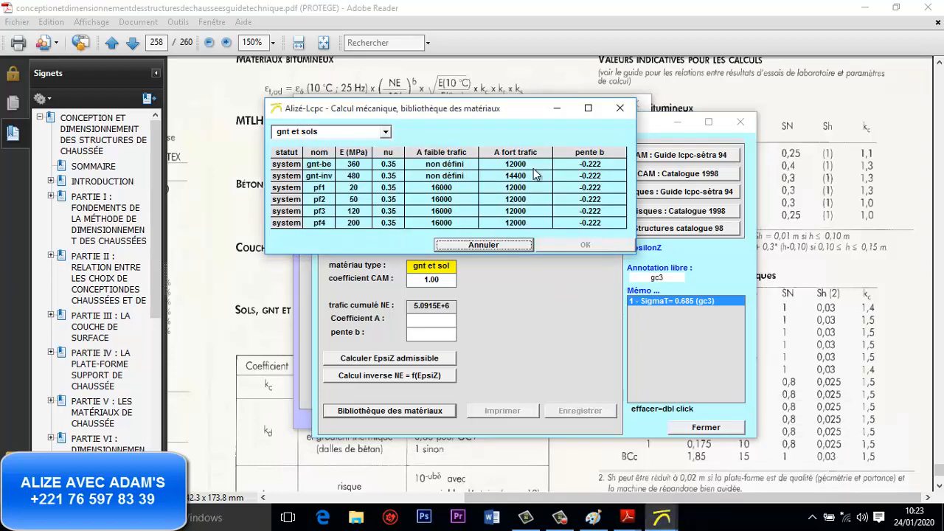
click(522, 164)
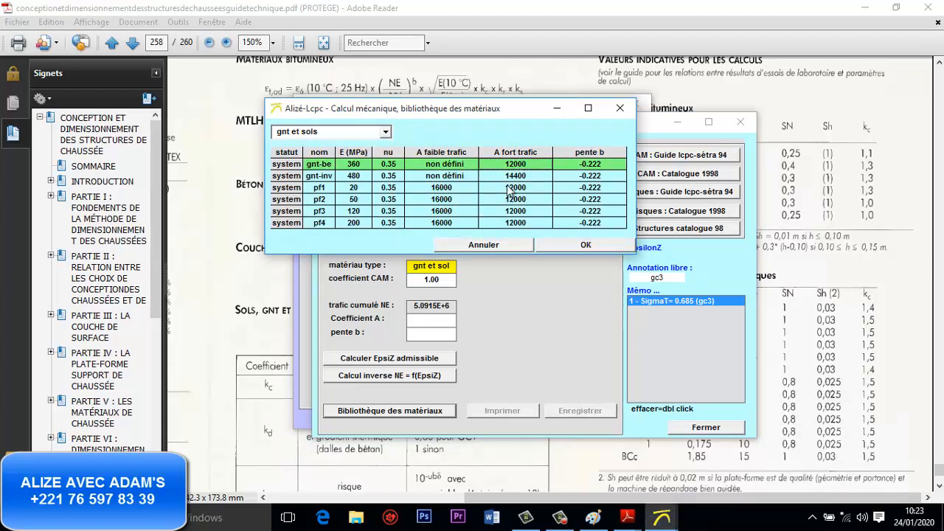
click(578, 245)
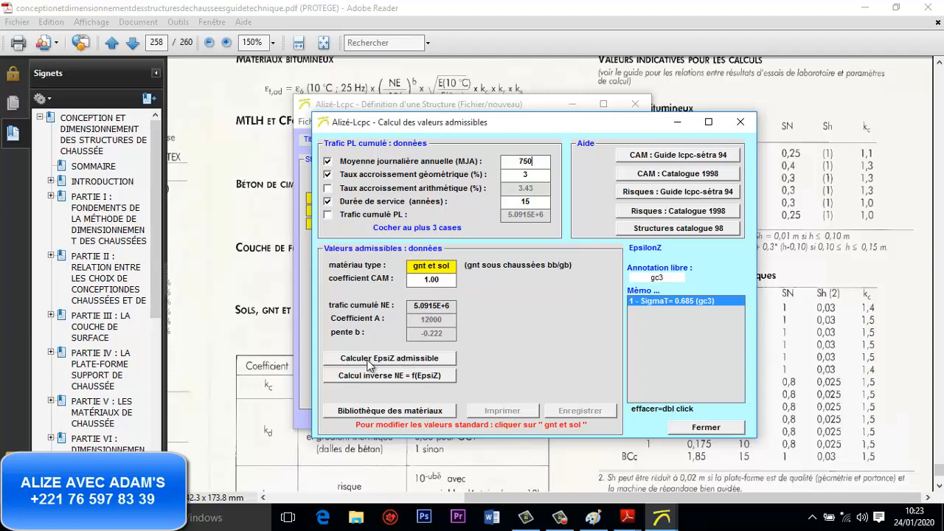
click(415, 365)
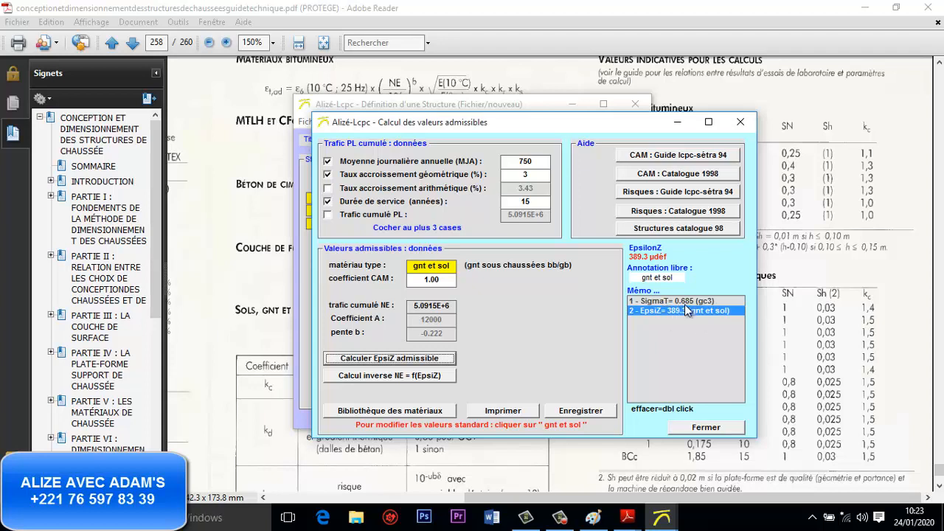
- Review the memorised gc3 result and the layers of the base structure behind the calculation window
click(697, 303)
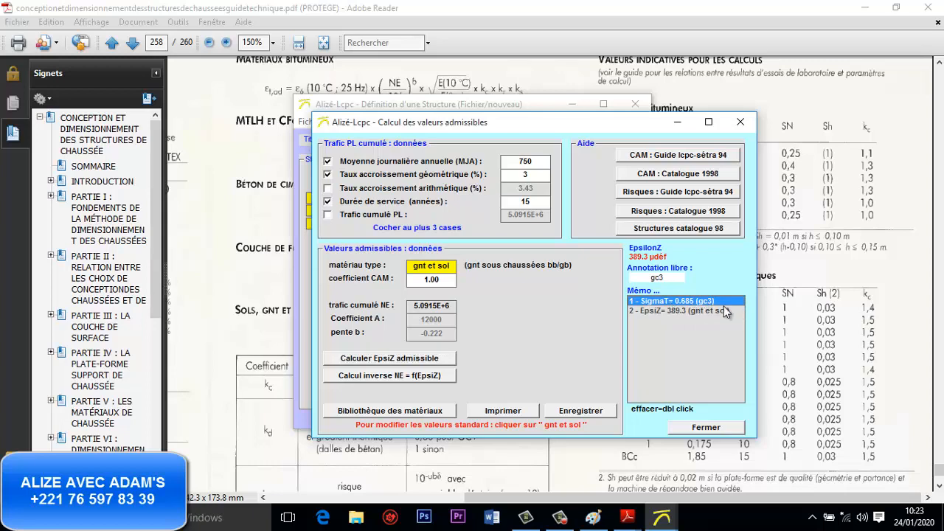
drag(560, 121, 663, 114)
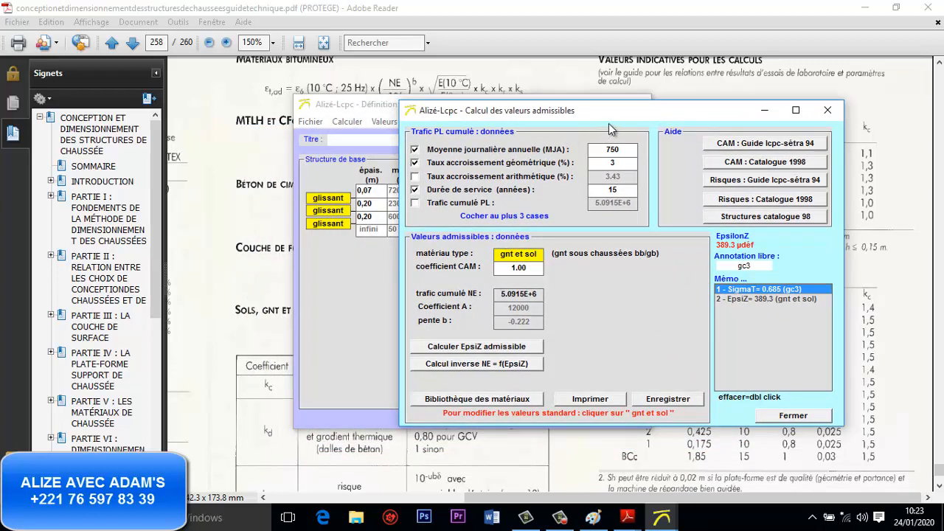
drag(608, 123, 735, 119)
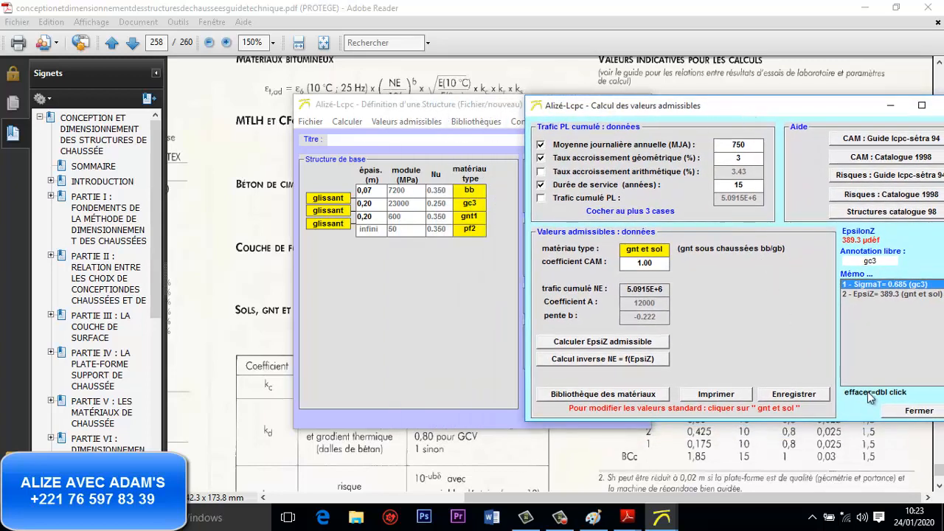
drag(743, 109, 498, 124)
- Print the admissible values calculation to the PDF24 printer in the Arial font, continuing past the environmental reminder
click(483, 407)
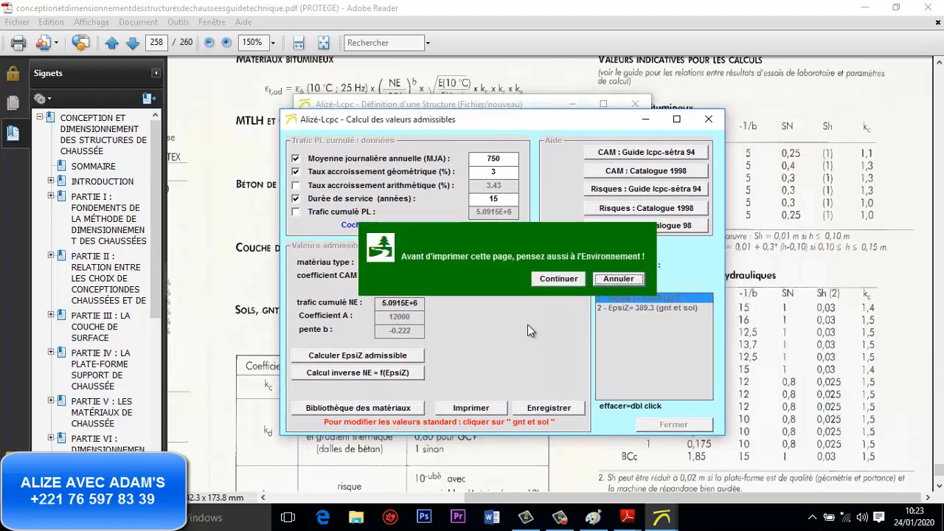
click(570, 281)
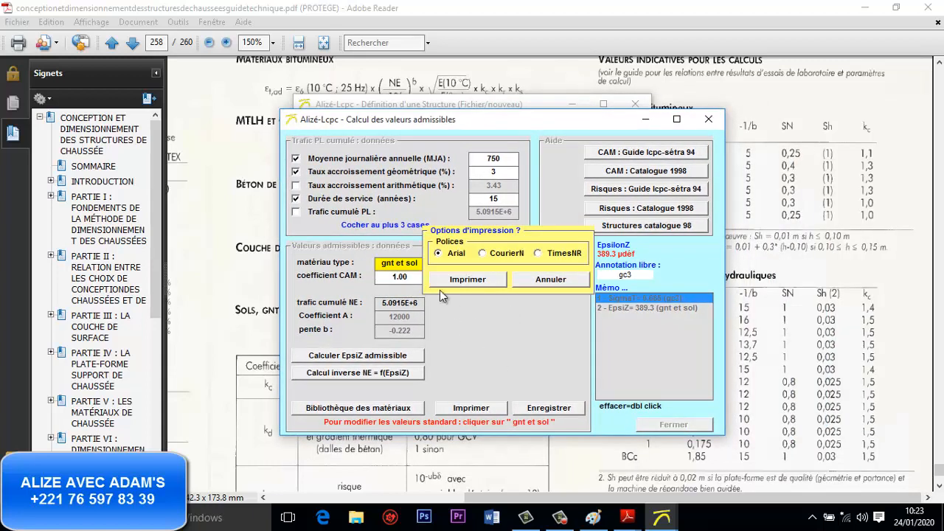
click(469, 281)
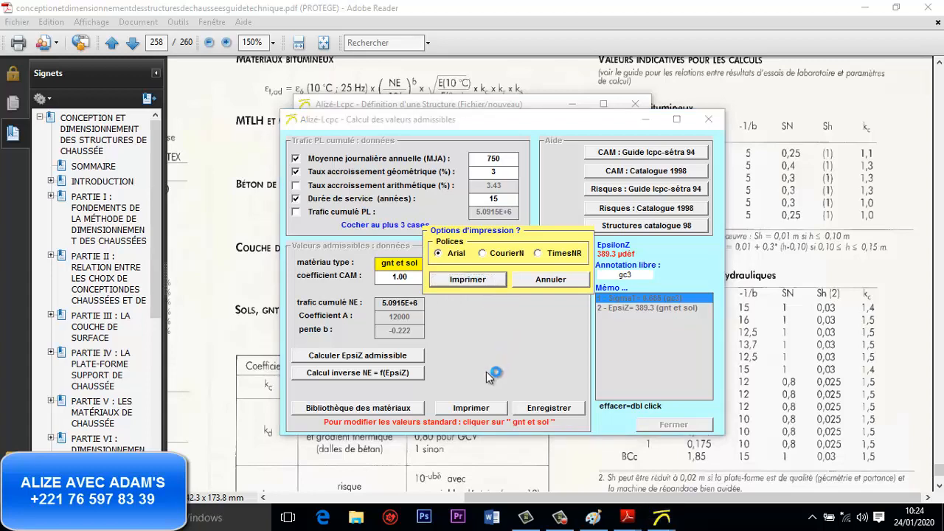
click(515, 420)
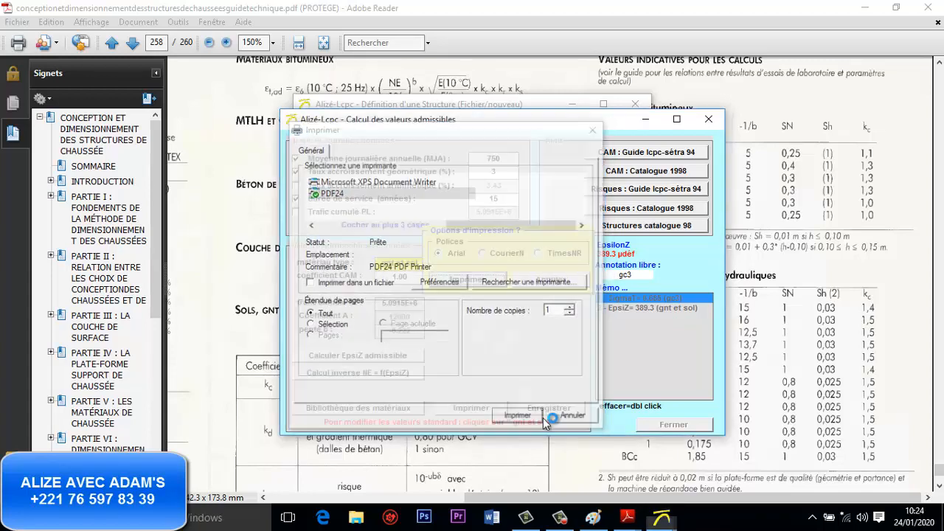
click(603, 385)
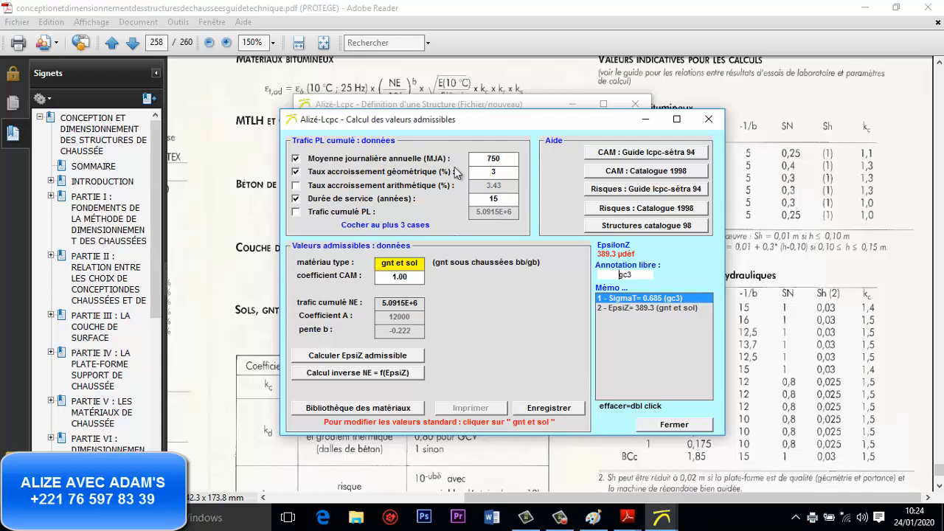
- Save the admissible values to alize1.adm with tab separators and close the calculation window
drag(514, 121, 660, 122)
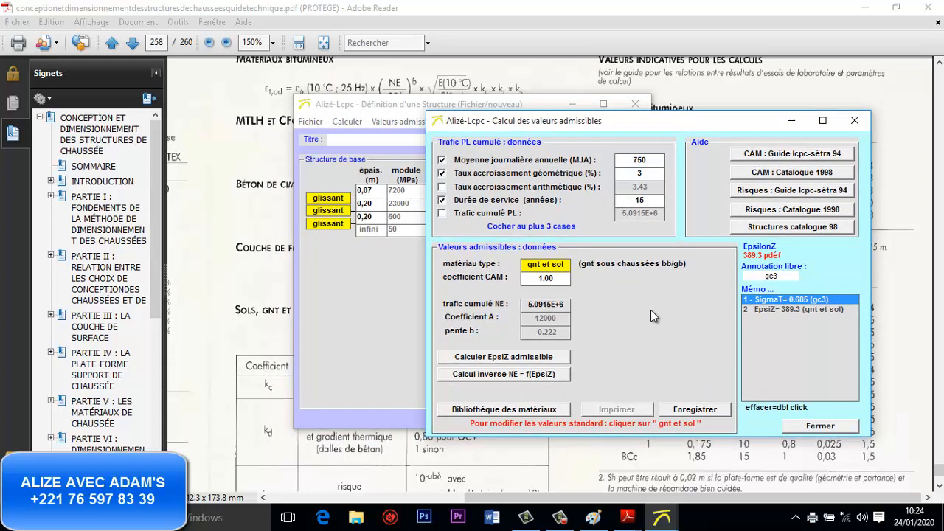
click(726, 410)
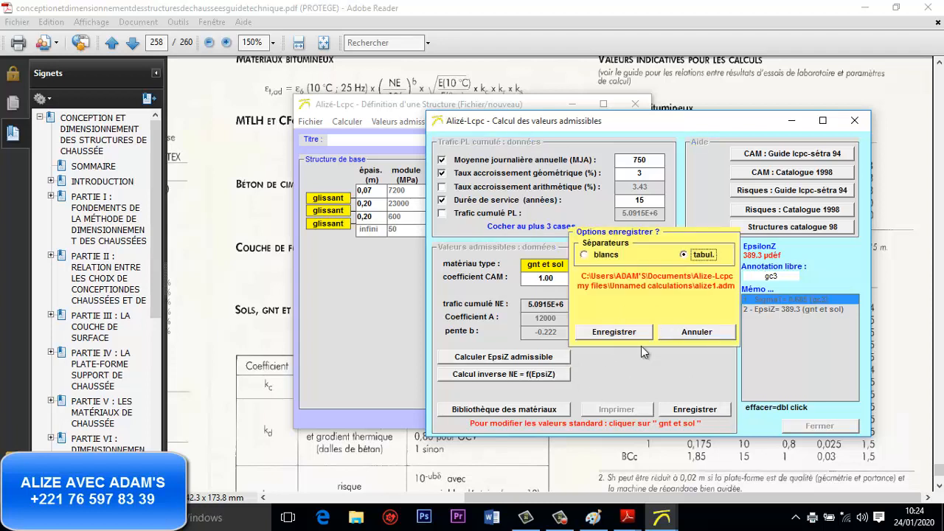
click(614, 332)
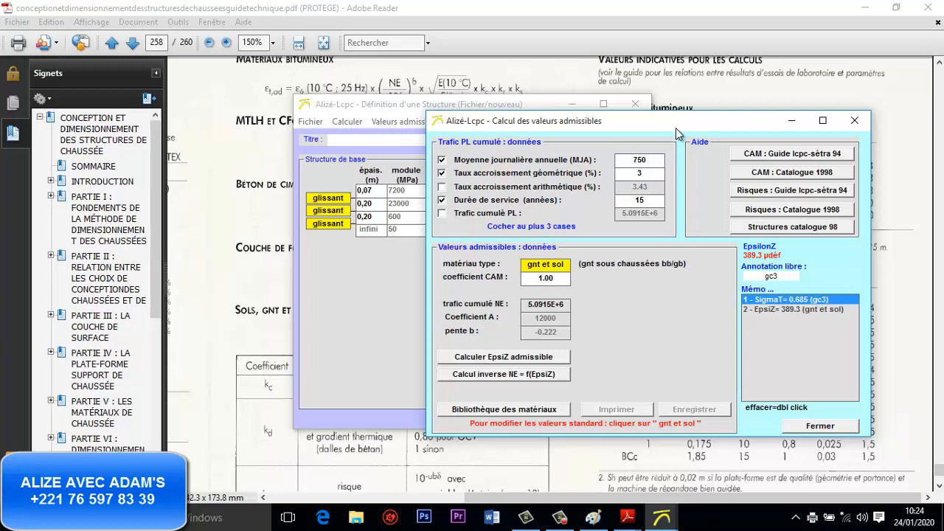
drag(667, 122, 273, 124)
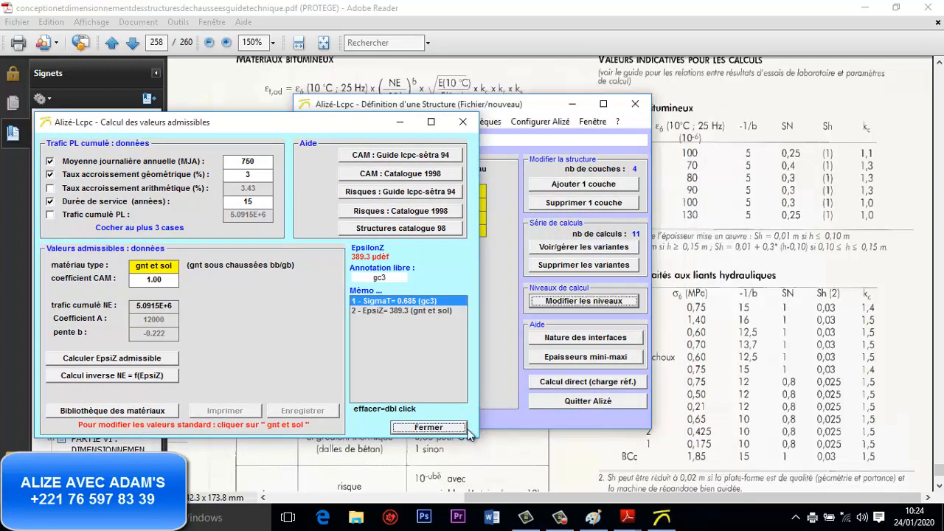
click(428, 428)
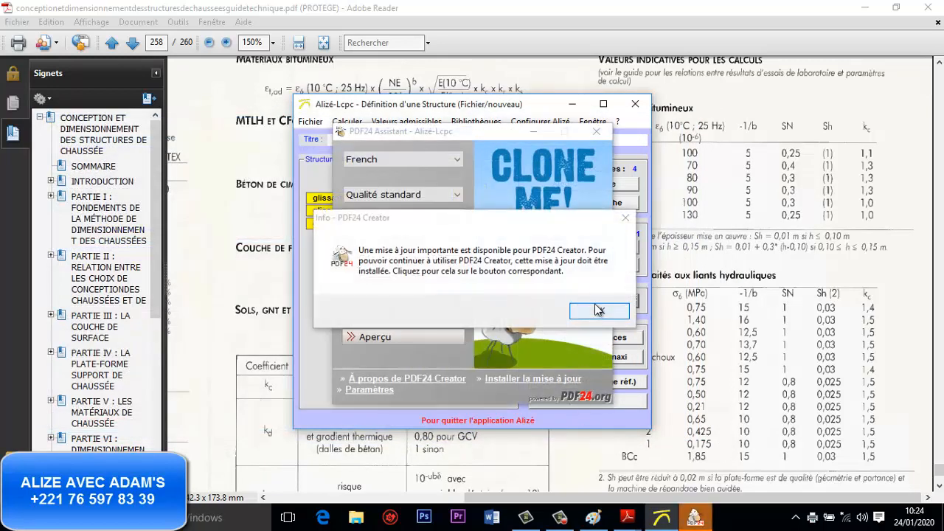
- In PDF24 Assistant, dismiss the update notice and save the printed admissible values as a standard-quality PDF
click(599, 311)
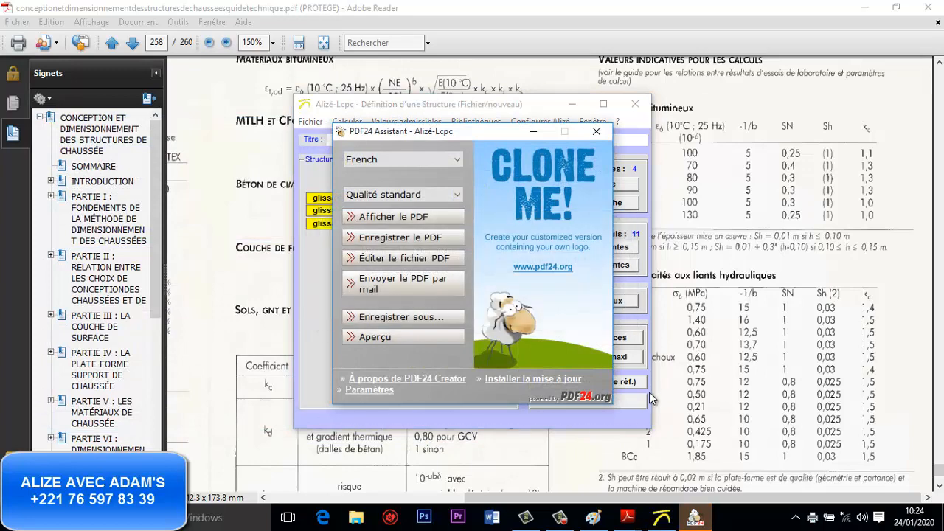
click(402, 237)
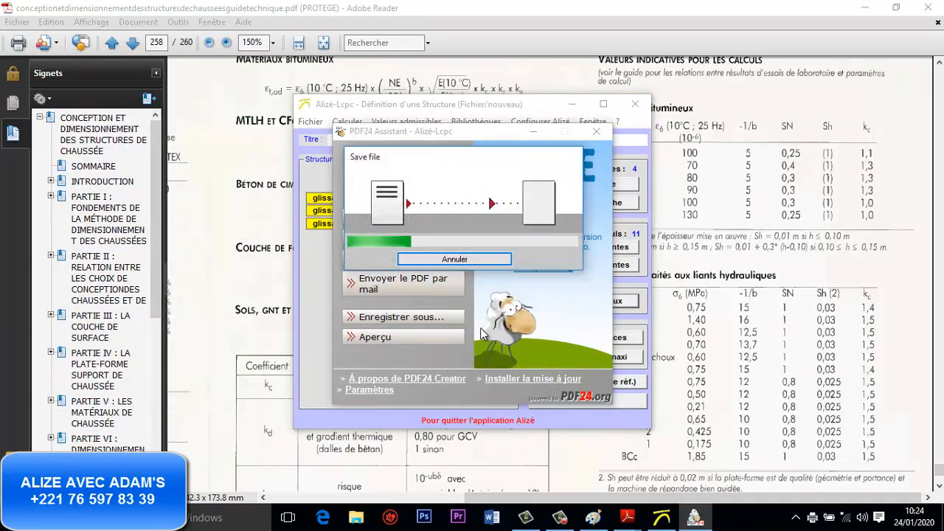